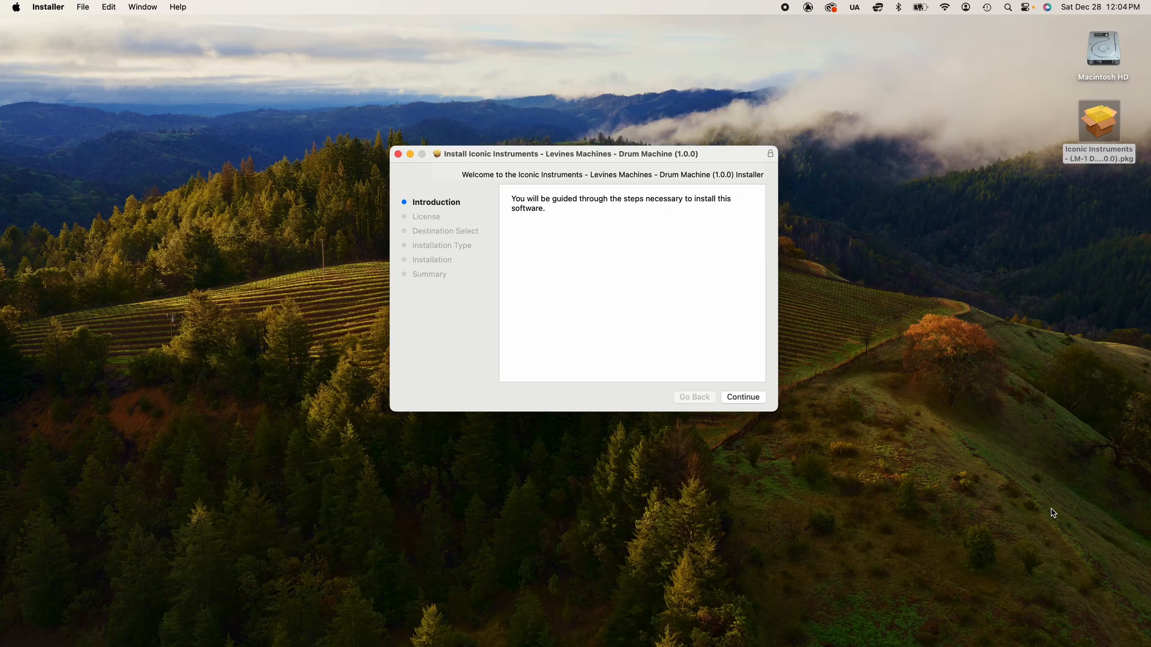
Accept the Drum Machine software license agreement and keep the AU, VST and VST3 packages selected for installation on Macintosh HD.
left_click(763, 400)
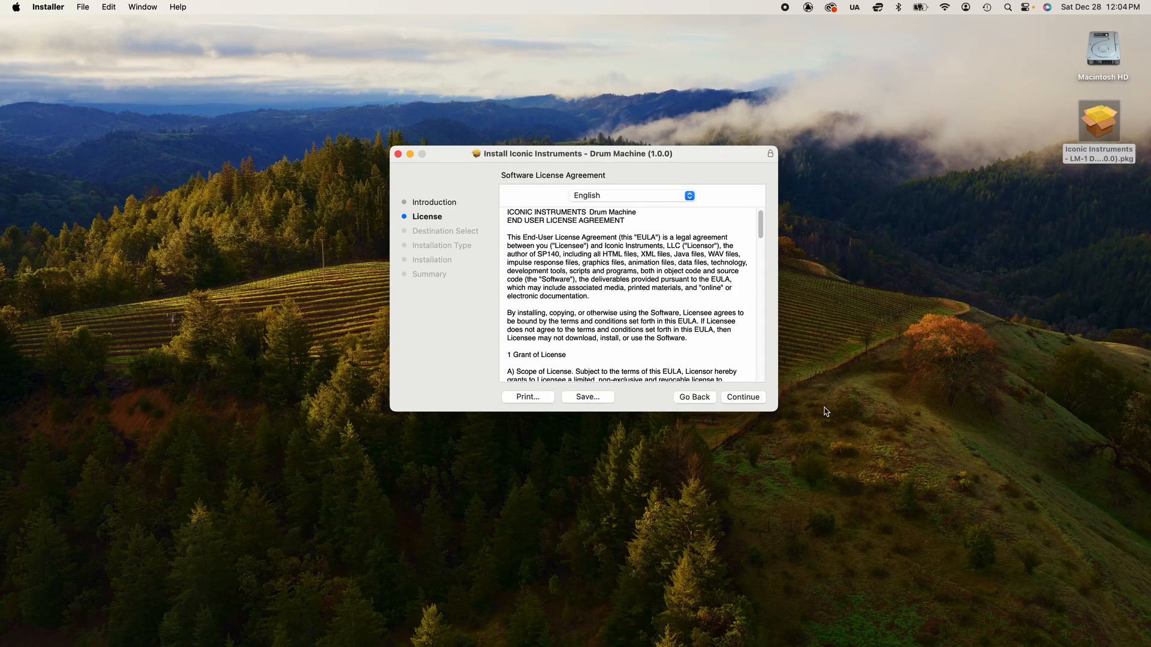
left_click(753, 399)
left_click(702, 314)
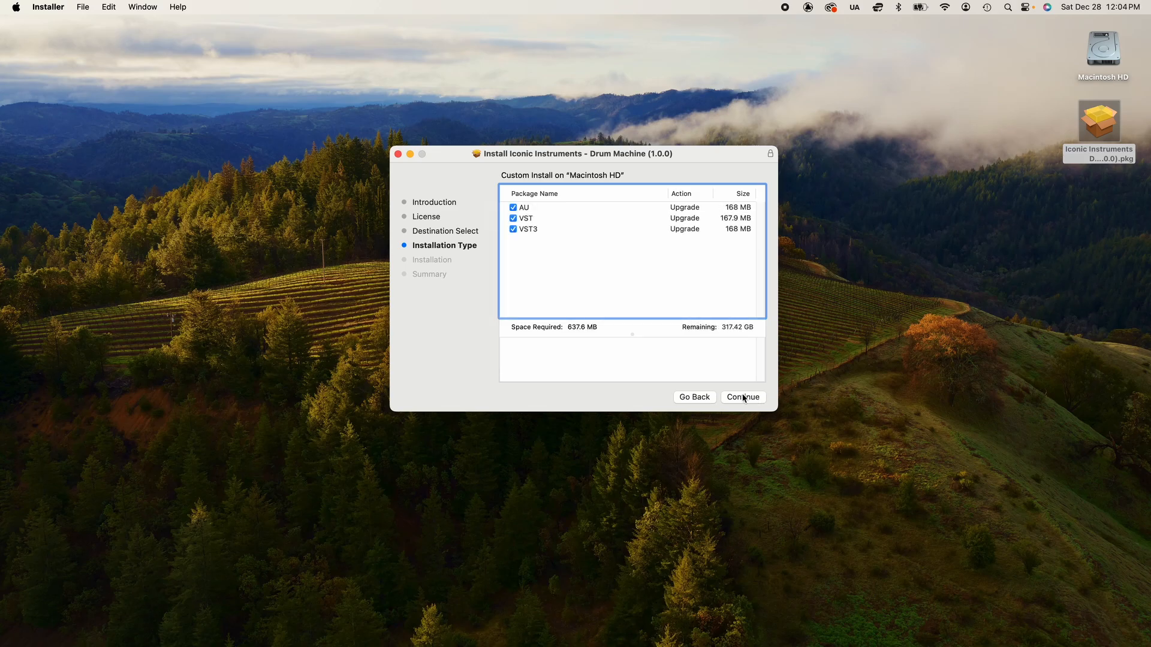
left_click(743, 397)
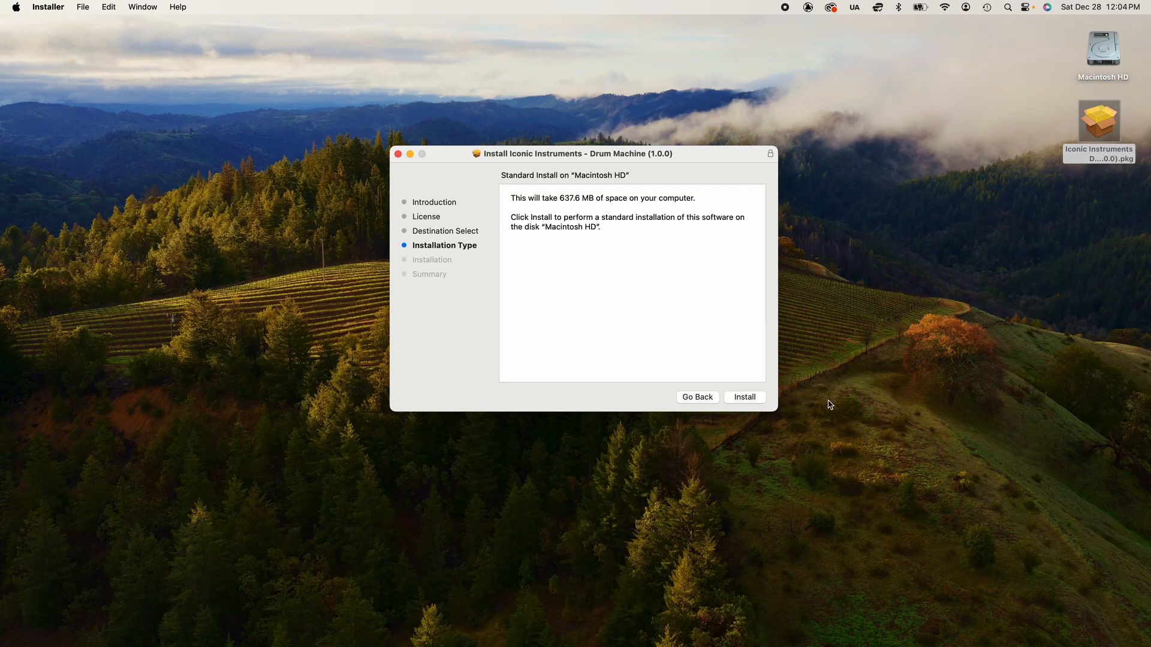
Install the software, authorizing it with the account password and allowing Installer.app to modify apps, and close the finished installer.
left_click(745, 398)
type("•••••••")
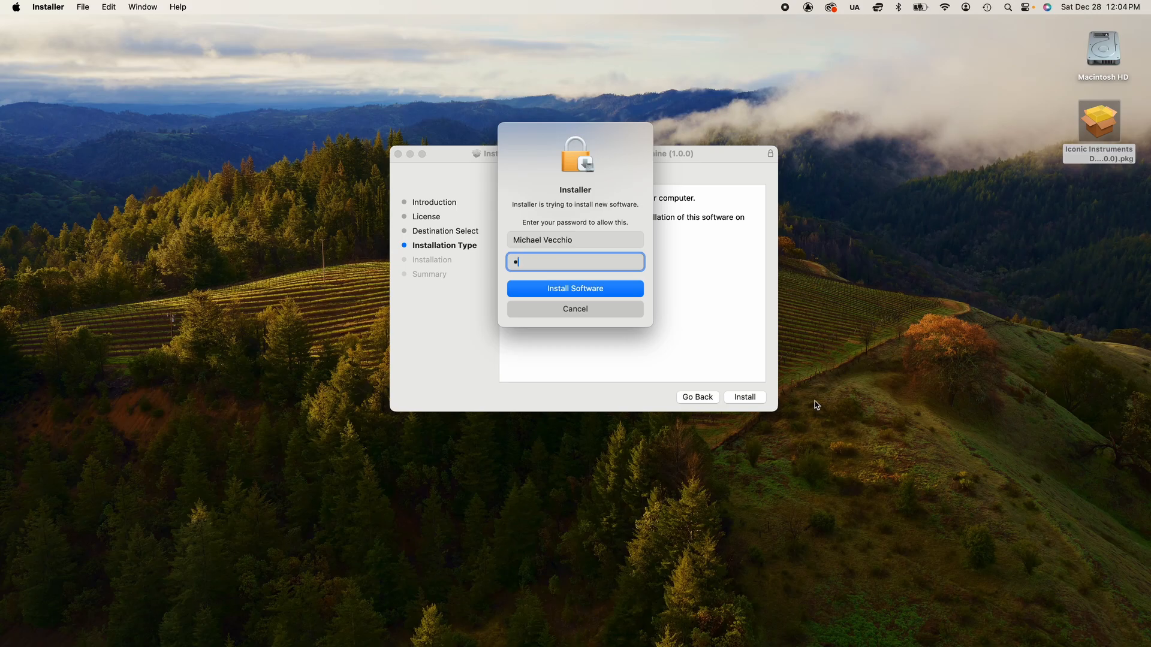
type("•••")
key("Return")
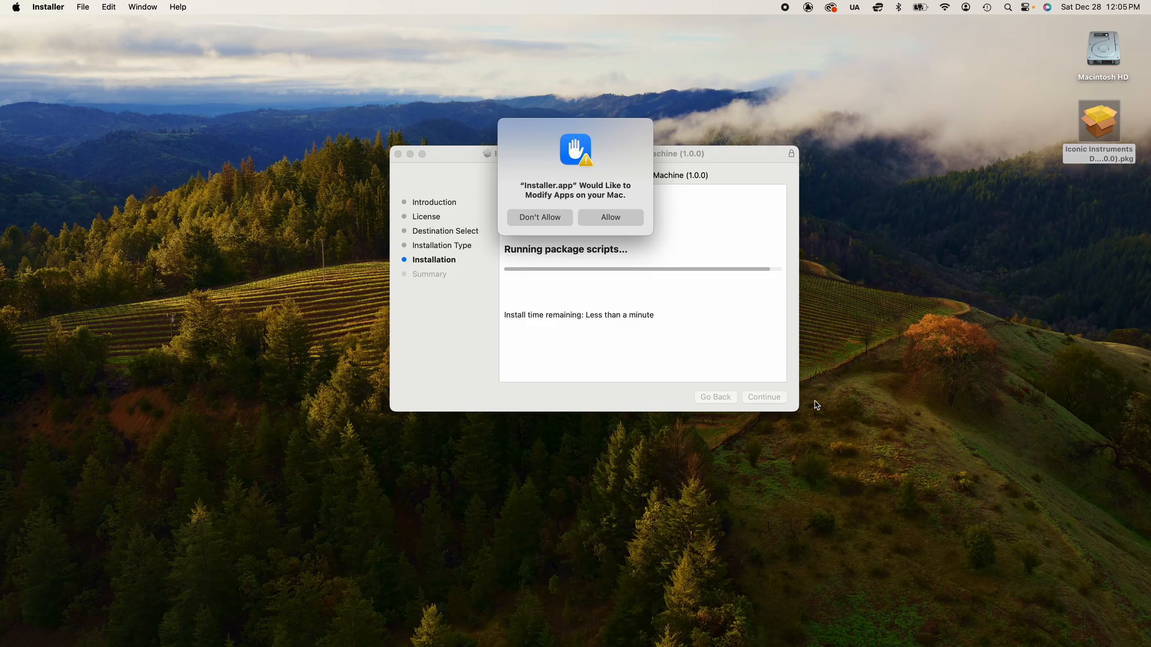
left_click(639, 222)
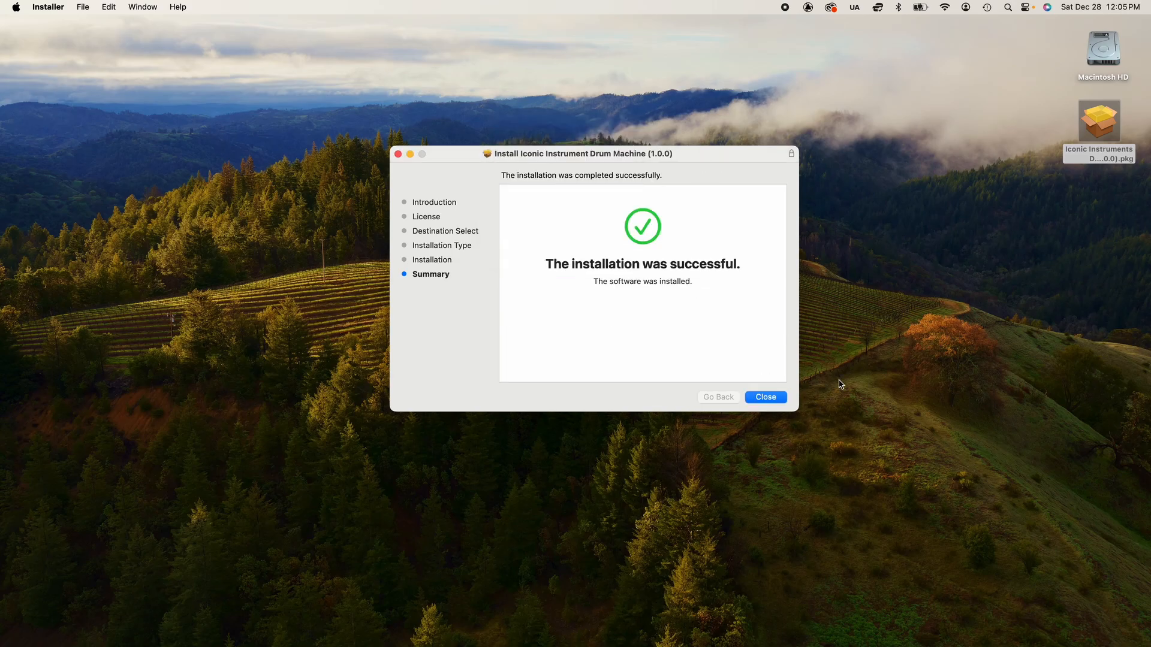
left_click(765, 397)
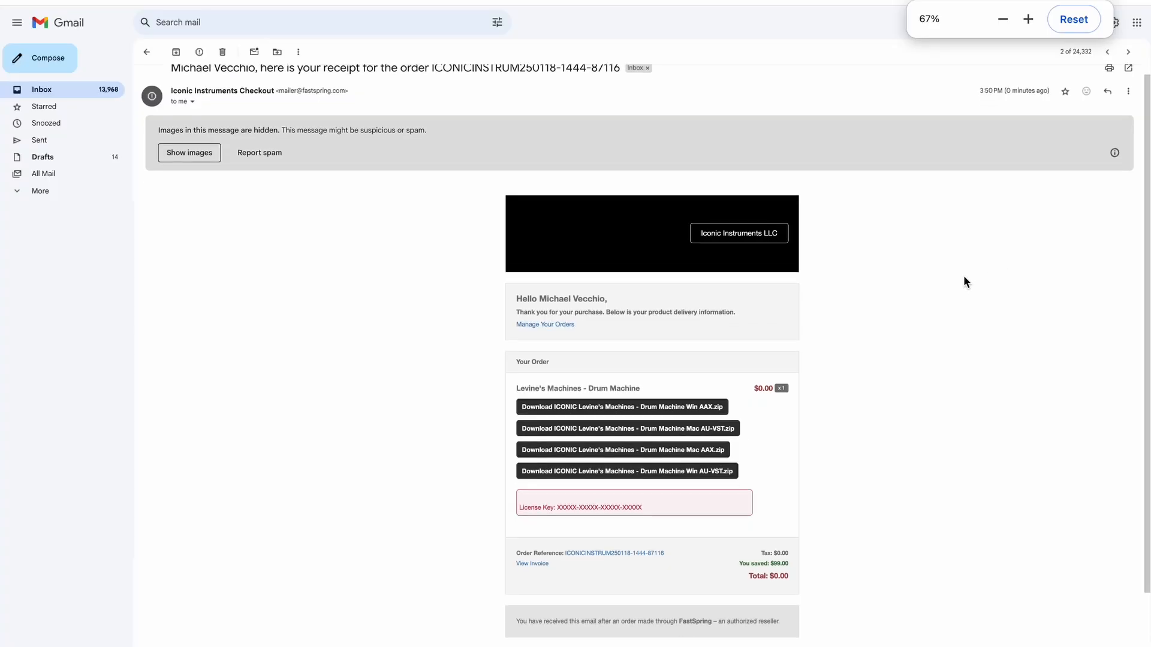
scroll(963, 275, "down", 2)
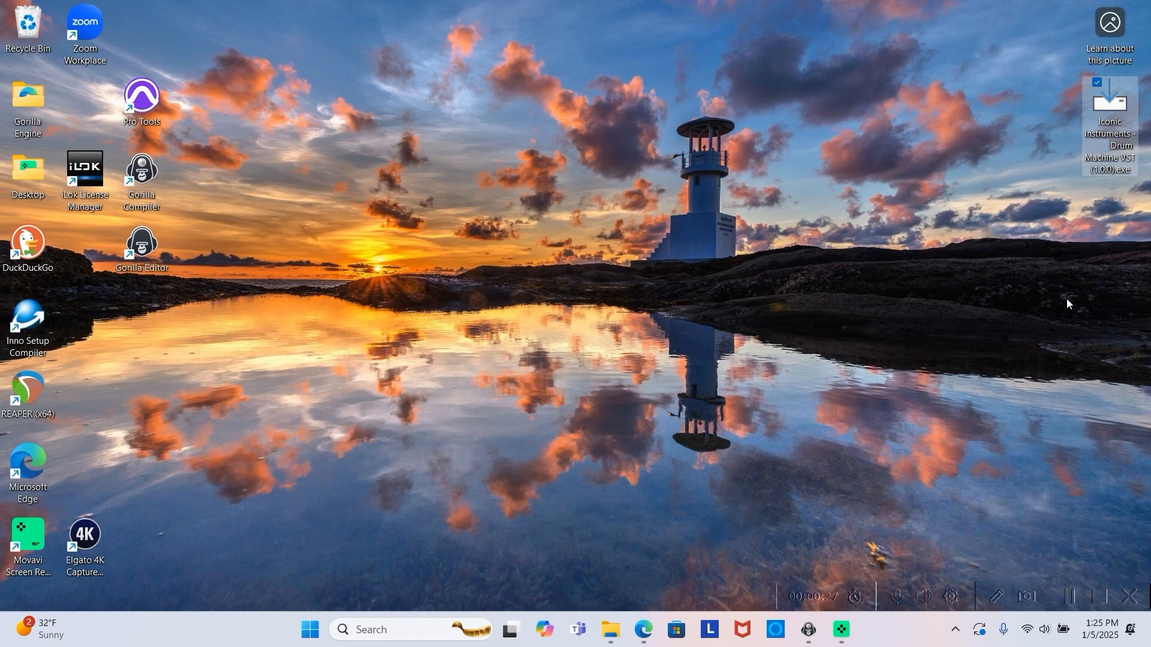
Install Drum Machine 1.0.0 on Windows from the desktop installer, accepting the agreement and keeping C:\Program Files\Vstplugins\Iconic Instruments as VST location.
double_click(1107, 153)
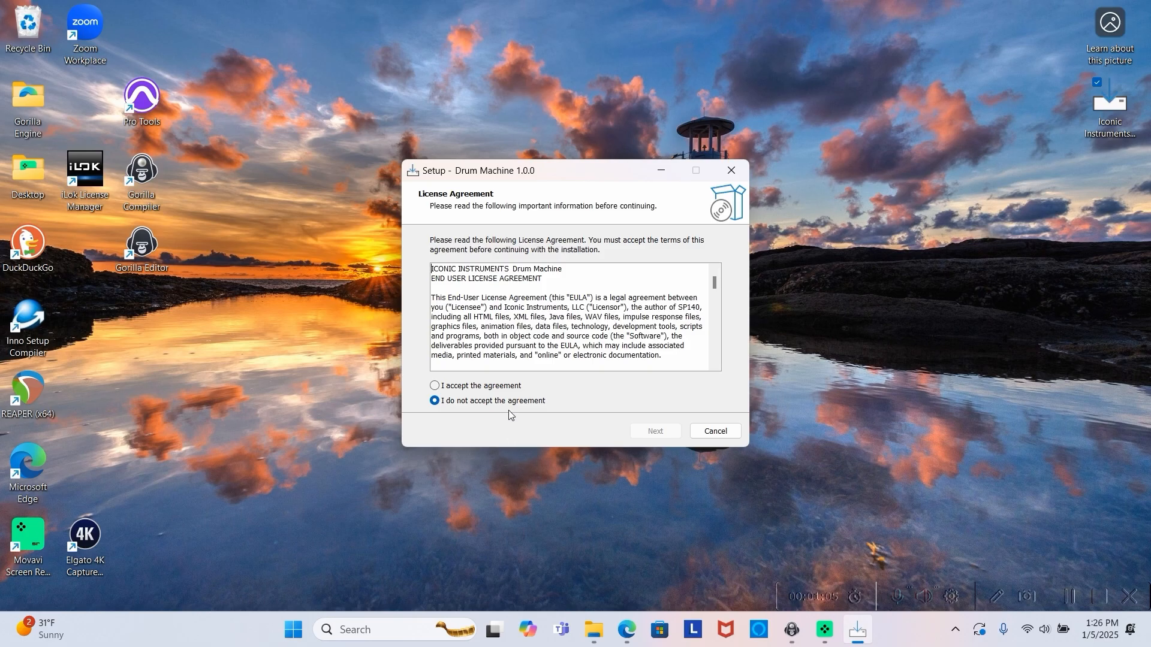
left_click(500, 385)
left_click(652, 432)
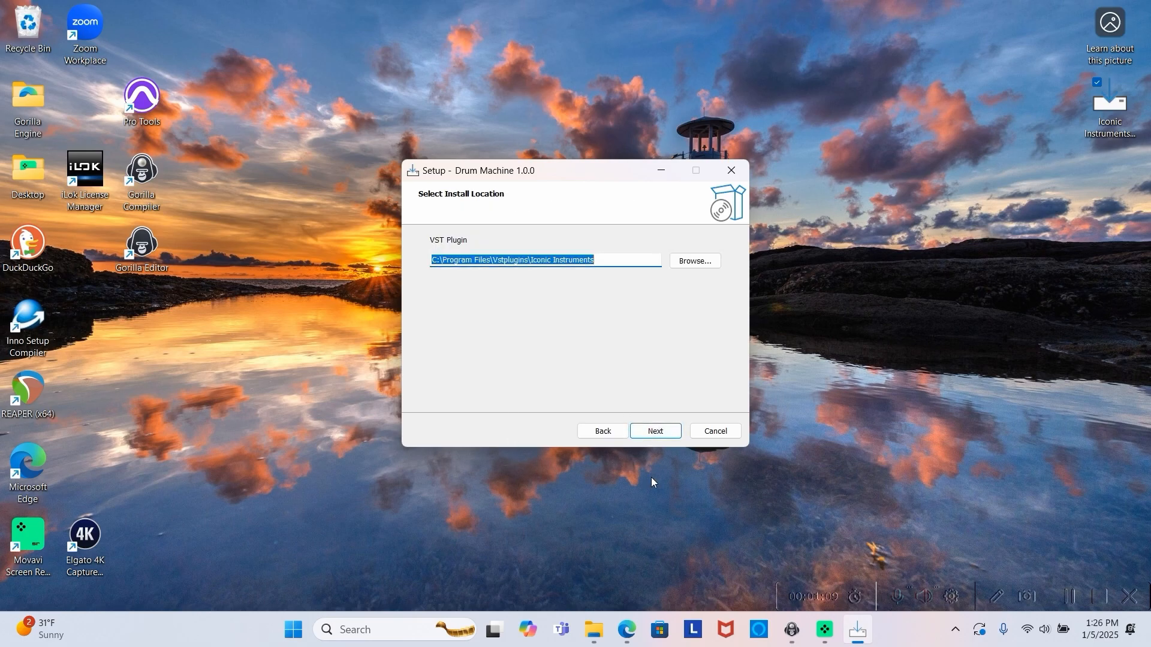
left_click(653, 434)
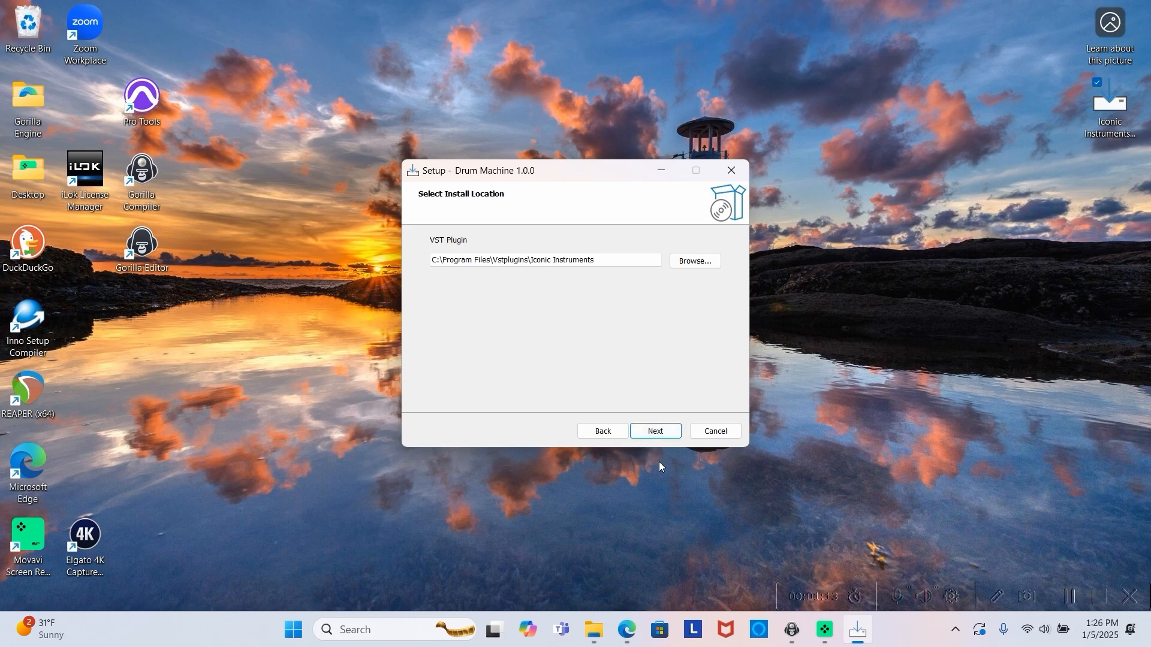
left_click(655, 432)
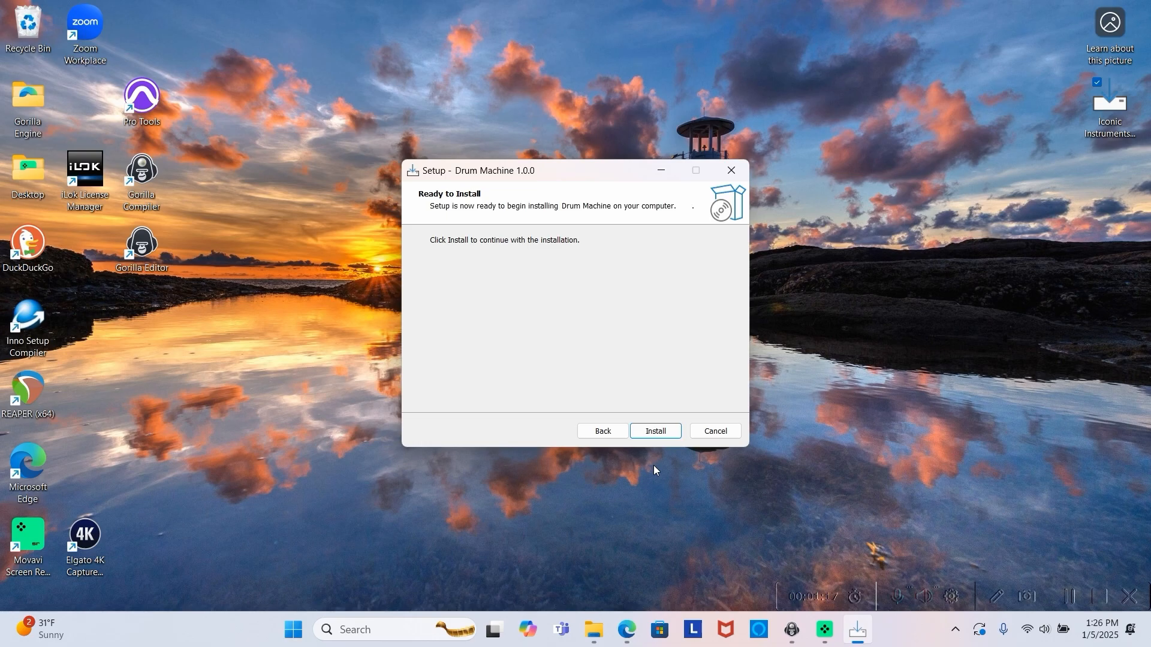
left_click(655, 431)
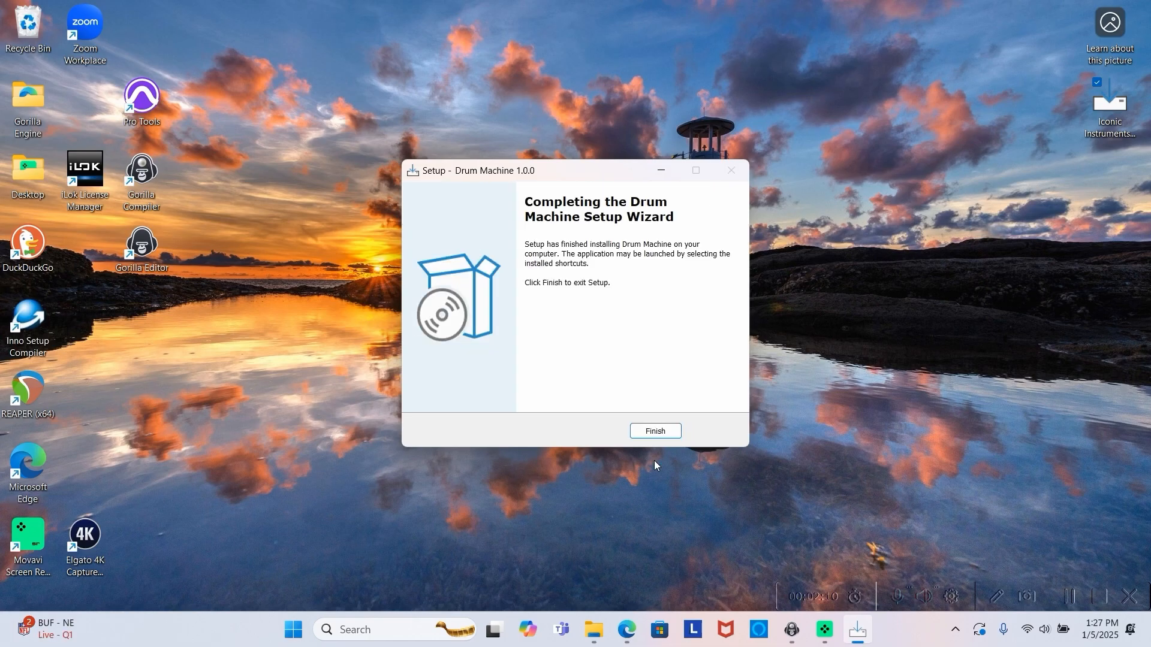
left_click(655, 432)
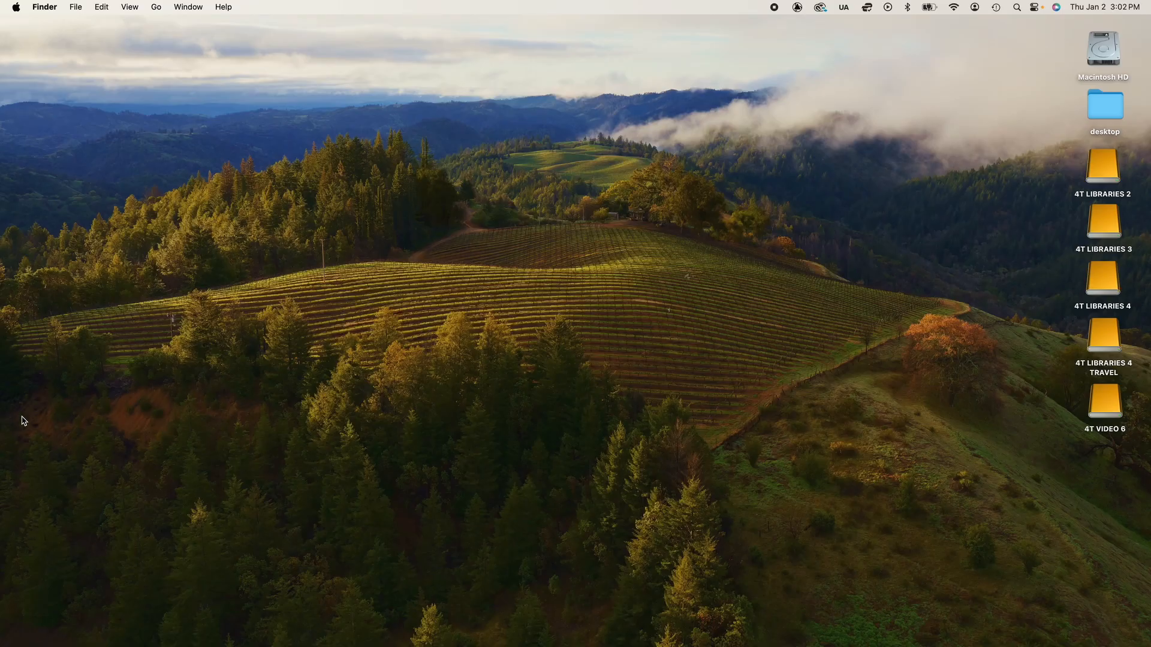
In Logic Pro, load Levines Machines - Drum Machine as a Multi-Output (14xStereo) AU instrument and activate it with the purchase serial number.
mouse_move(3, 427)
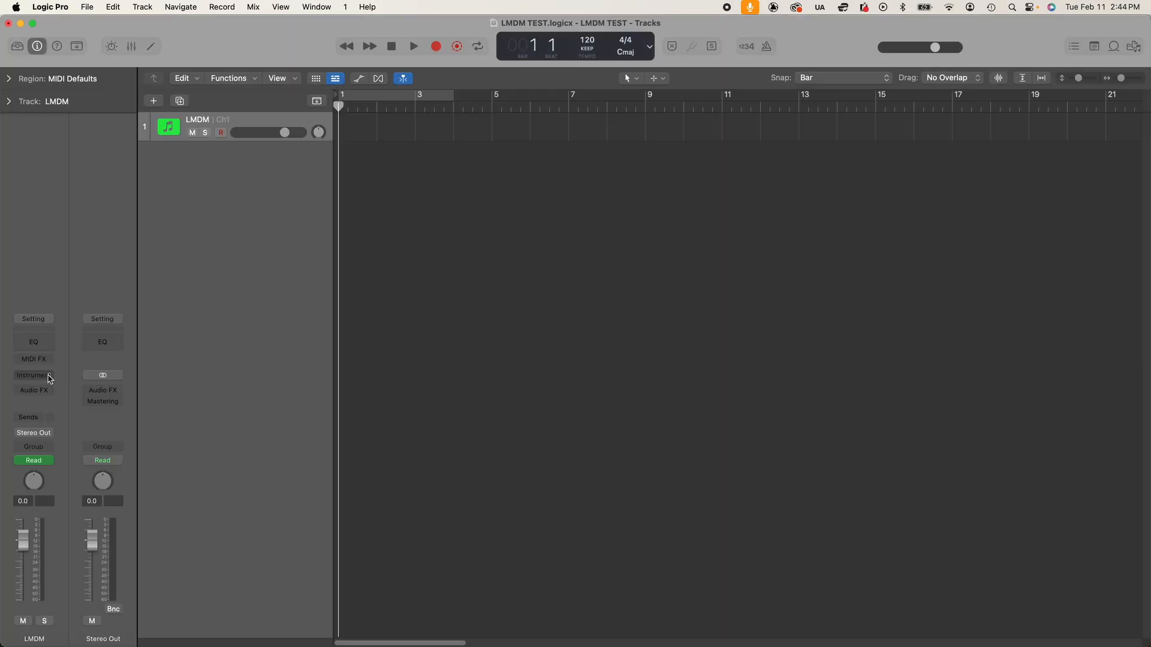
left_click(47, 376)
mouse_move(79, 379)
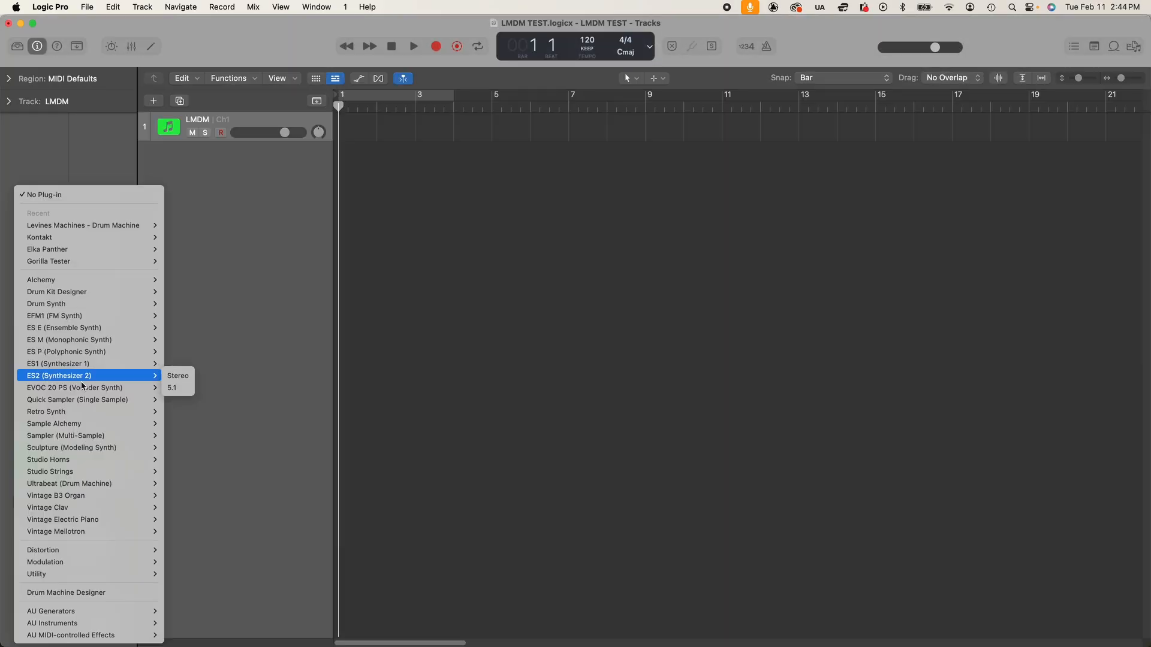
mouse_move(139, 623)
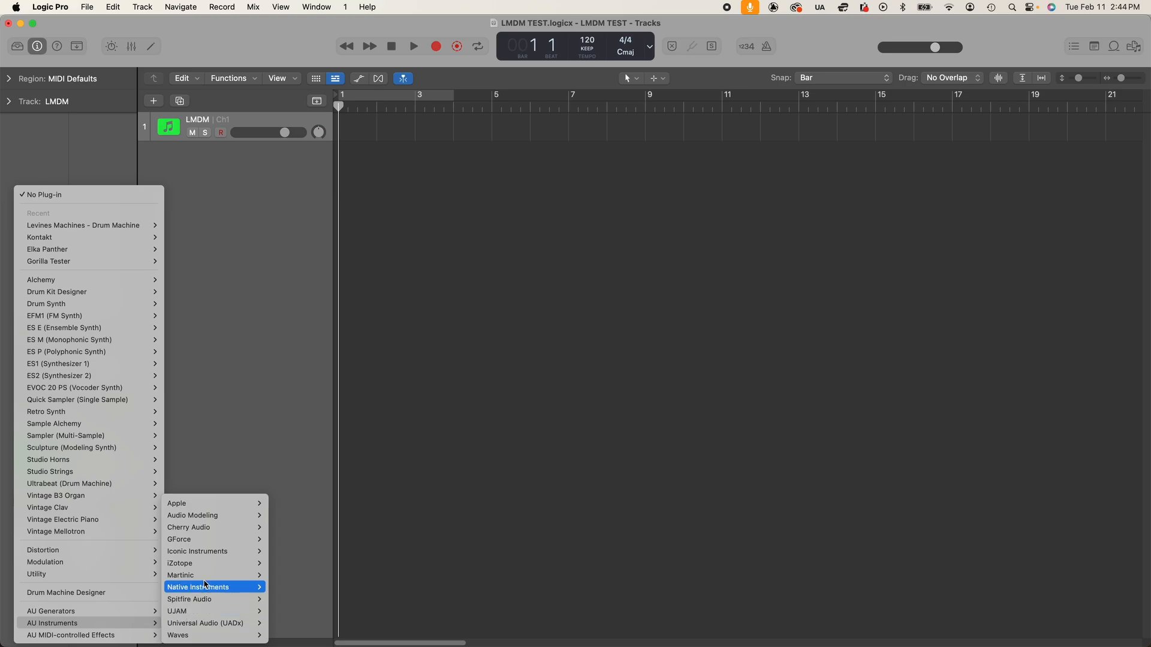
mouse_move(219, 551)
mouse_move(325, 553)
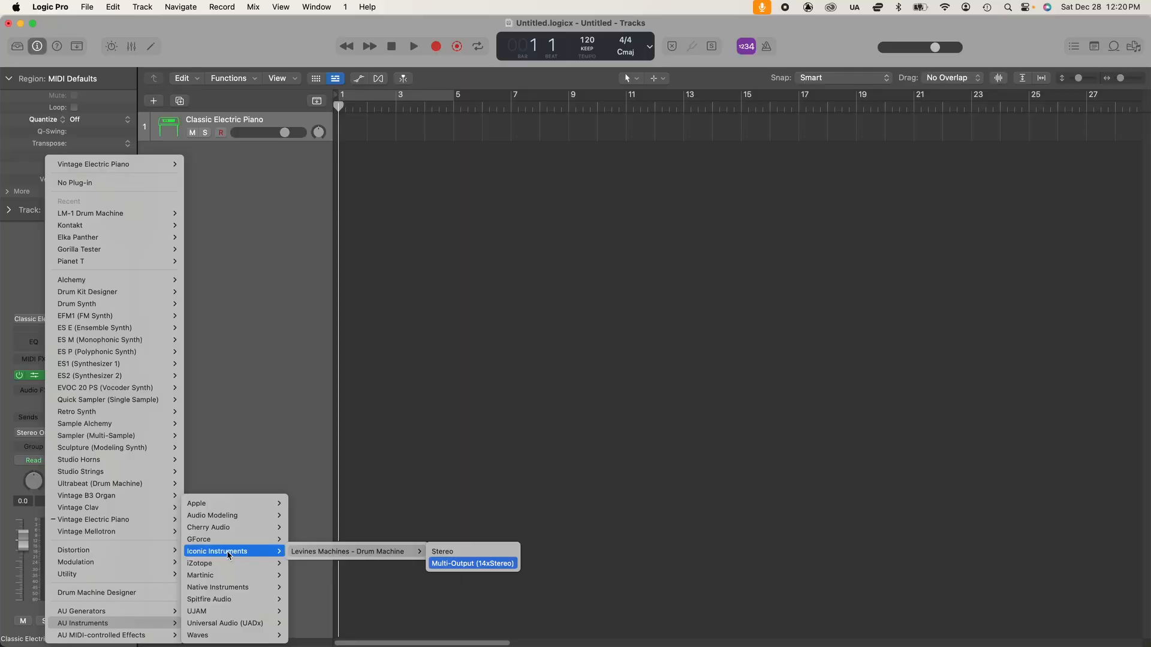
left_click(472, 563)
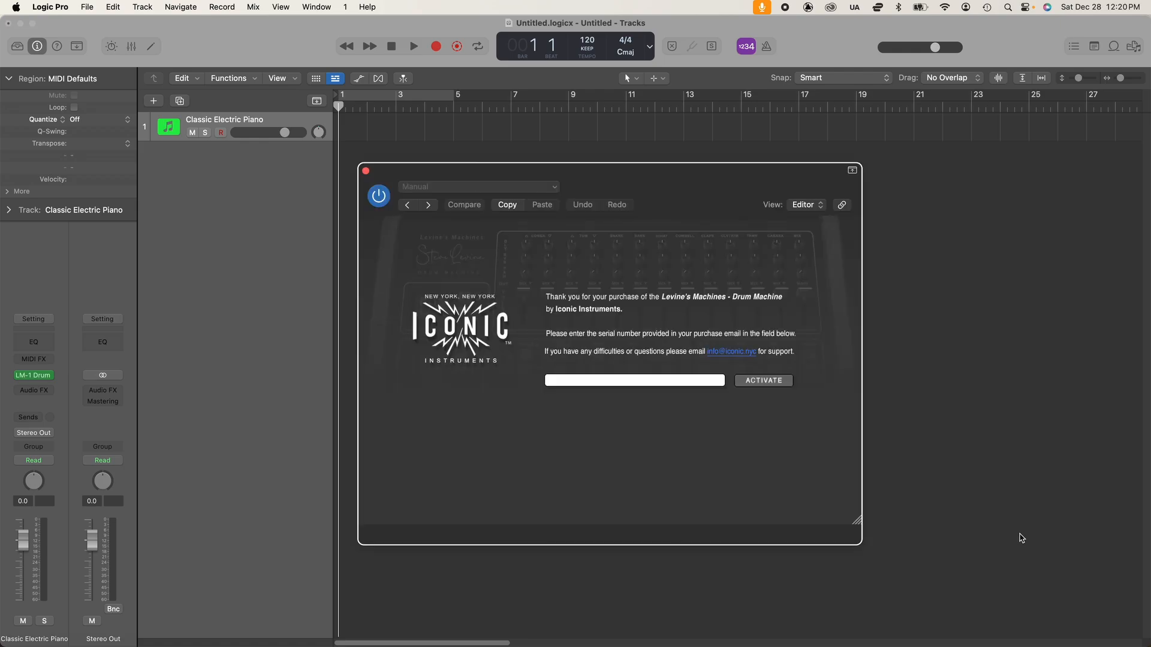
type("XXXXX-XXXXX-XXXXX-XXXXX-XXXXX")
left_click(768, 385)
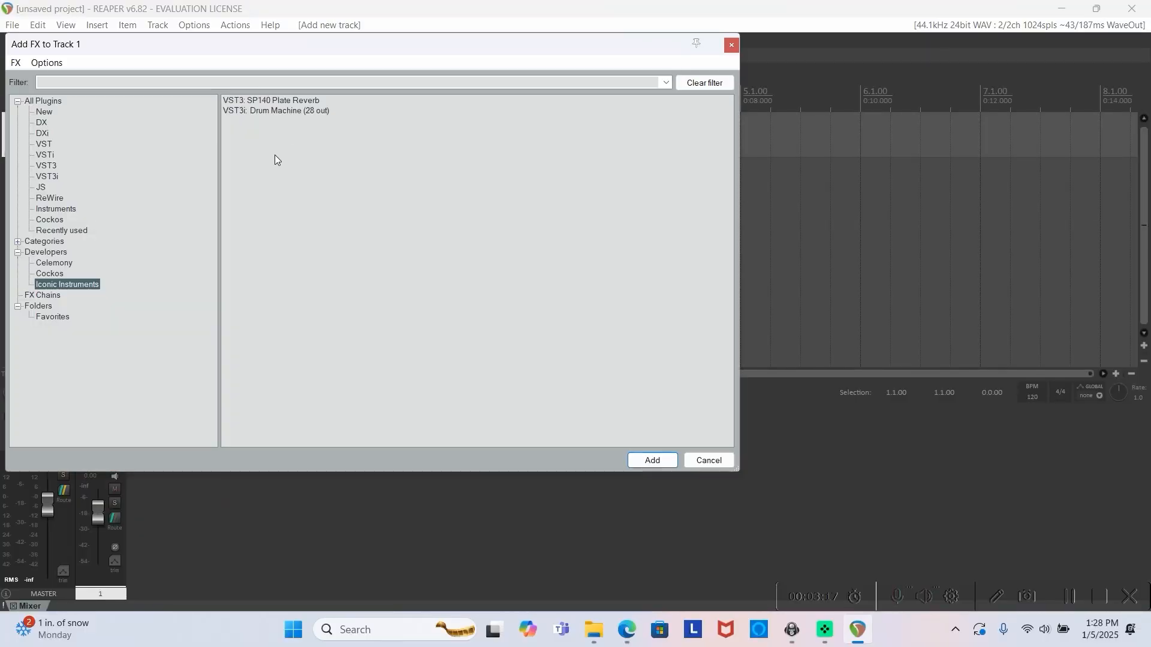
In REAPER, add the Iconic Instruments VST3i Drum Machine (28 out) to Track 1 and activate it with the purchase serial number.
left_click(321, 110)
double_click(322, 109)
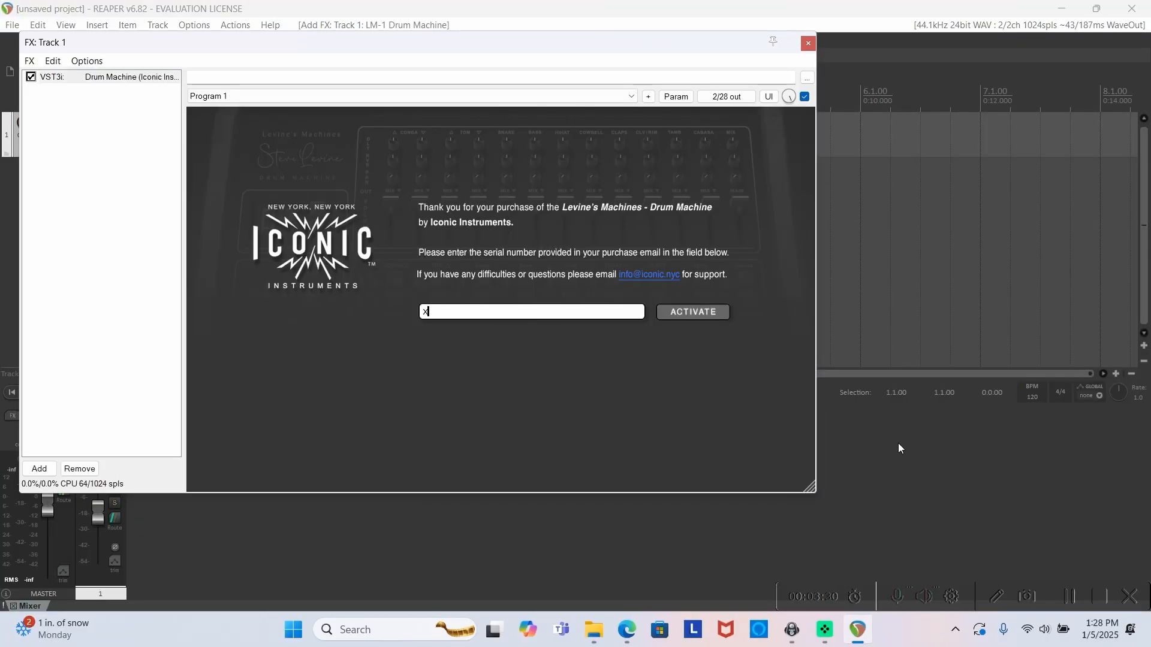
type("XXXXX-XXXXX-XXXXX-XXXXX")
left_click(713, 307)
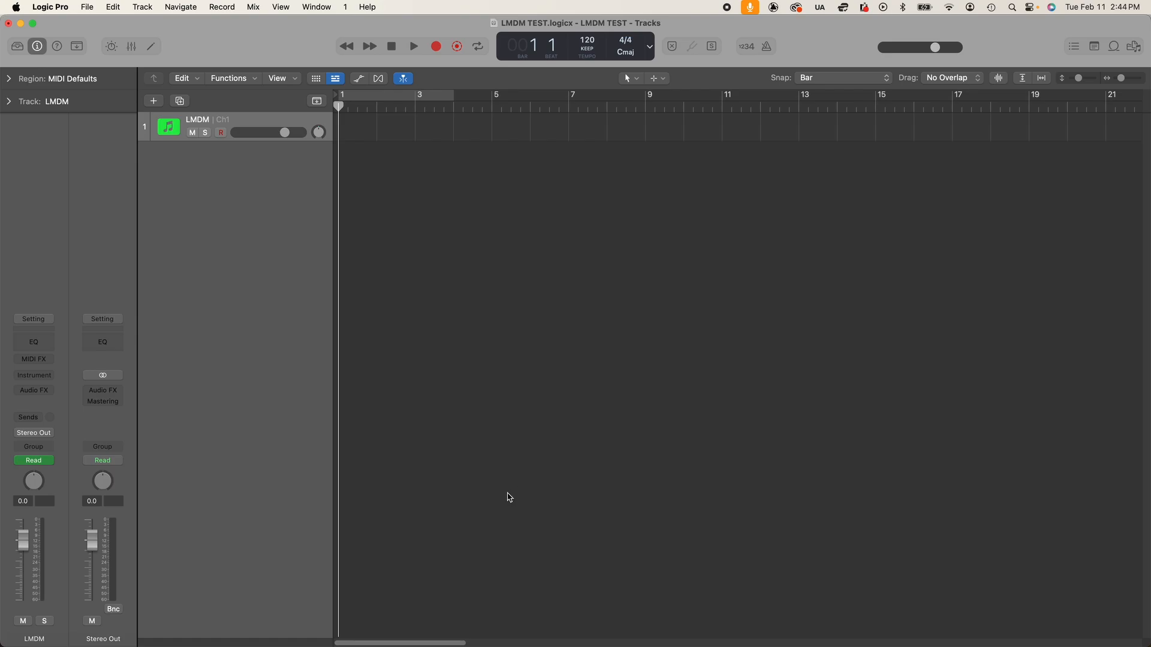
In Logic Pro, load Levines Machines - Drum Machine as Multi-Output (14xStereo) on the instrument track and scale its plug-in window slightly smaller.
left_click(48, 375)
mouse_move(122, 623)
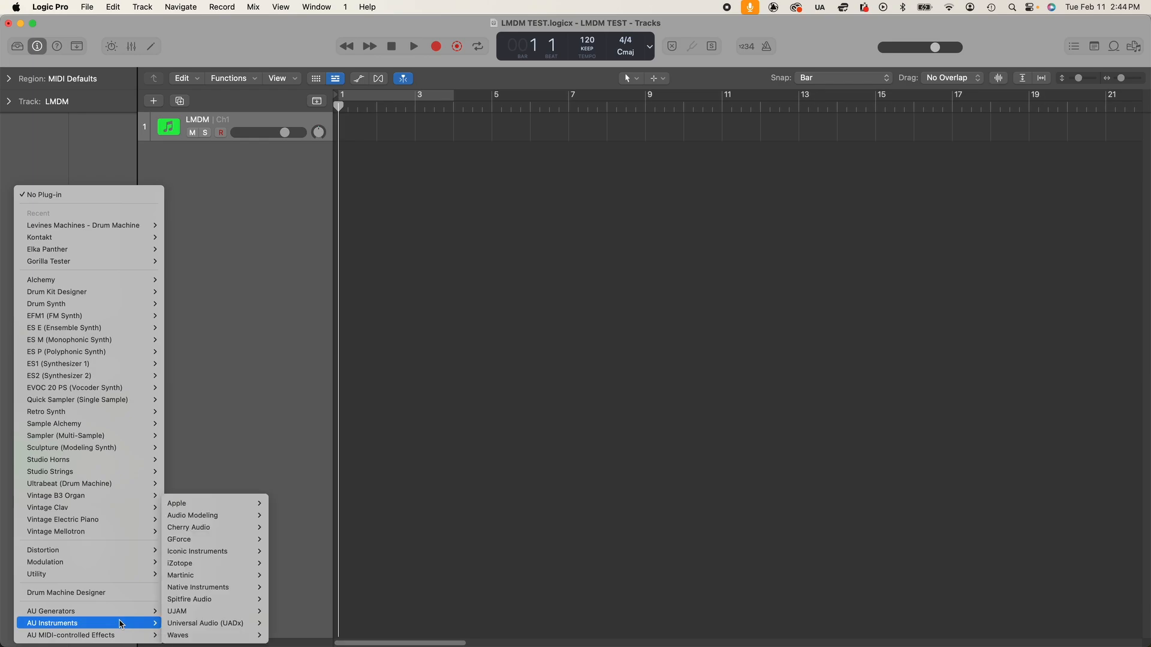
mouse_move(229, 552)
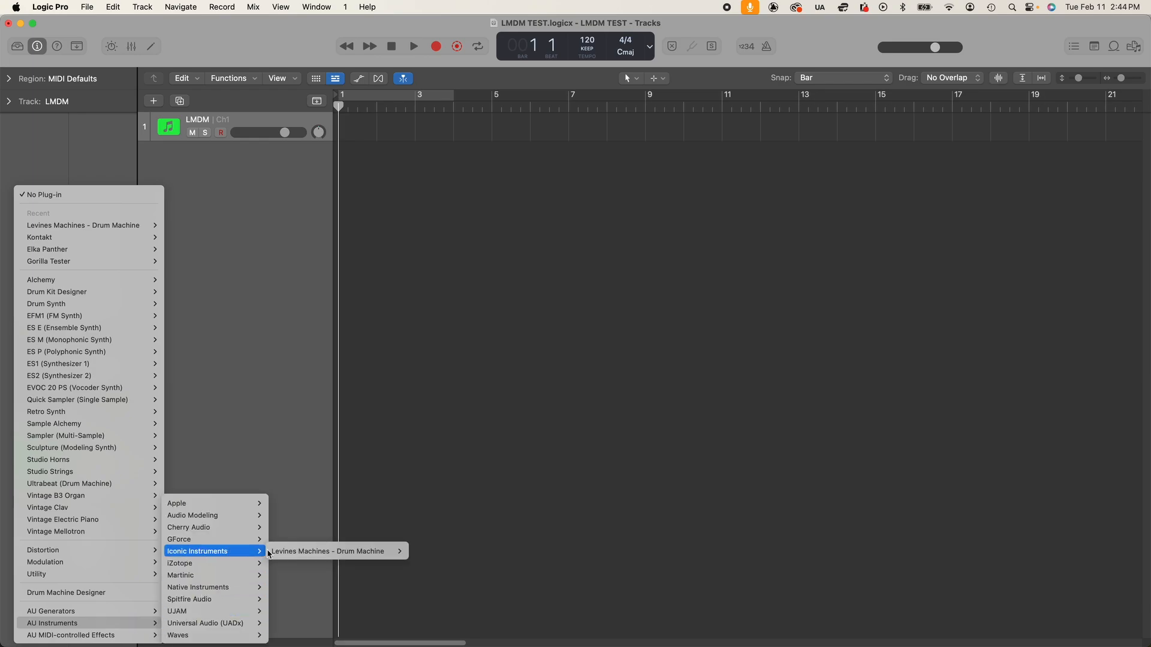
mouse_move(327, 553)
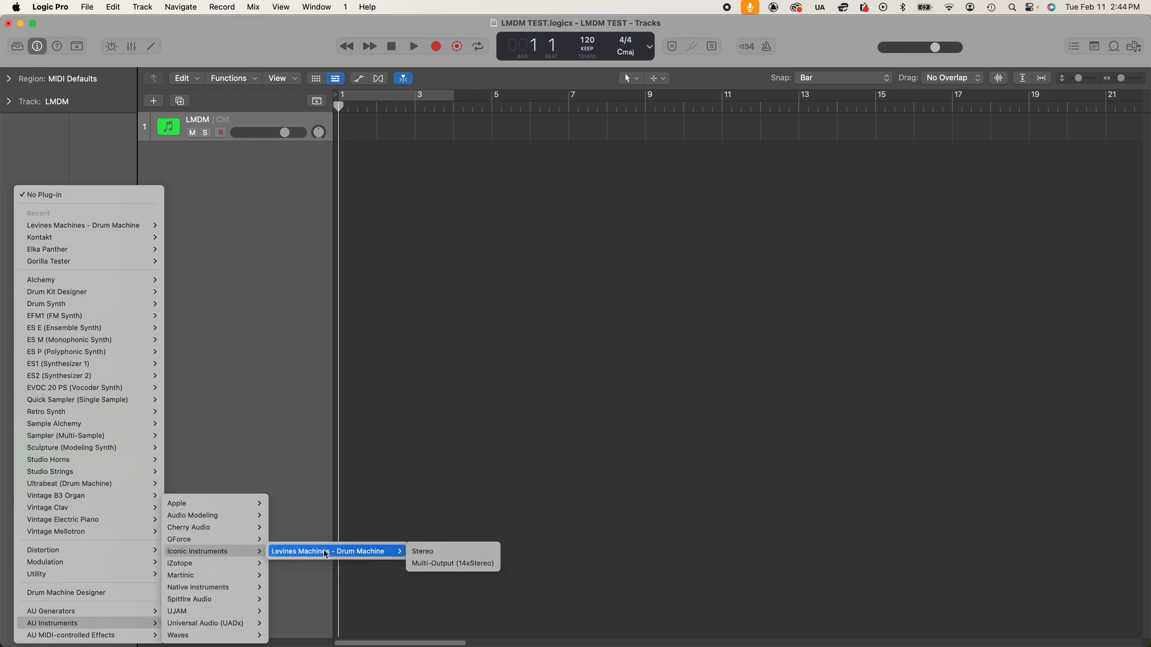
left_click(476, 567)
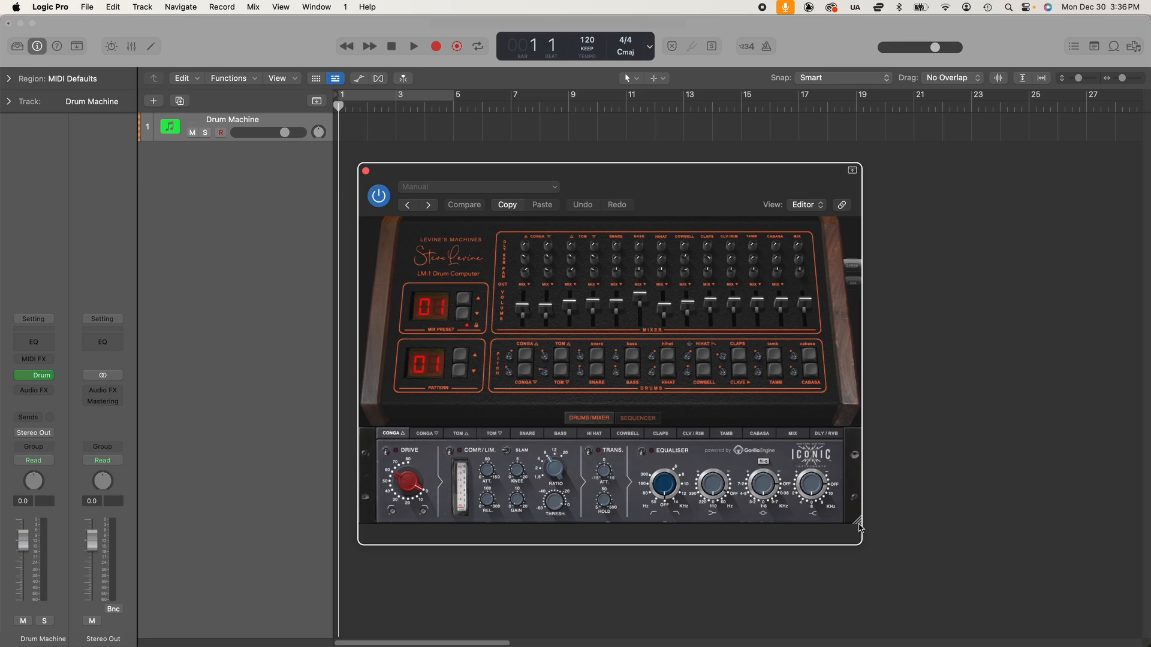
left_click_drag(858, 522, 786, 477)
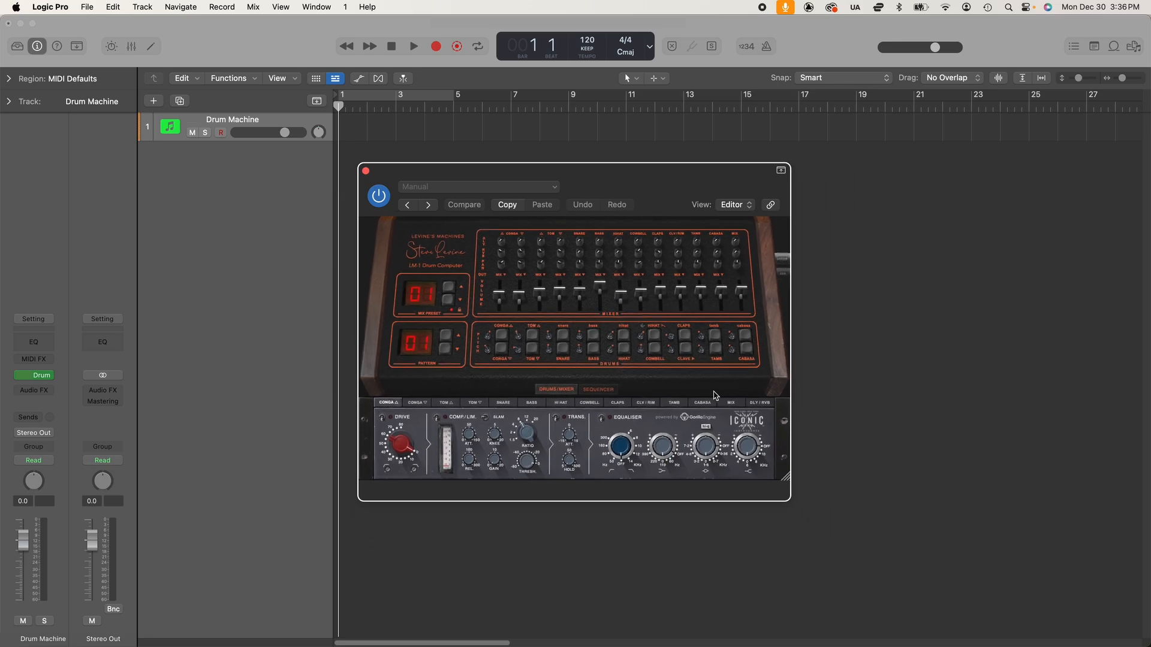
left_click_drag(785, 478, 834, 505)
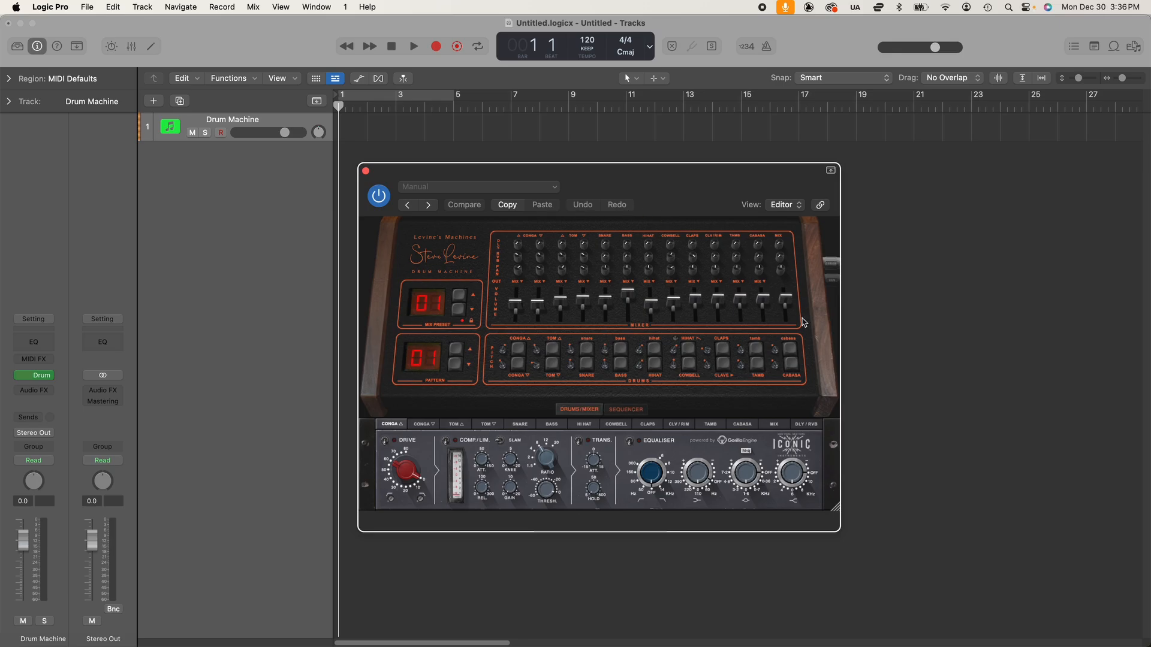
Show the drum machine's sequencer view and audition pattern 01 with the project transport, replaying it from the project start.
left_click(625, 410)
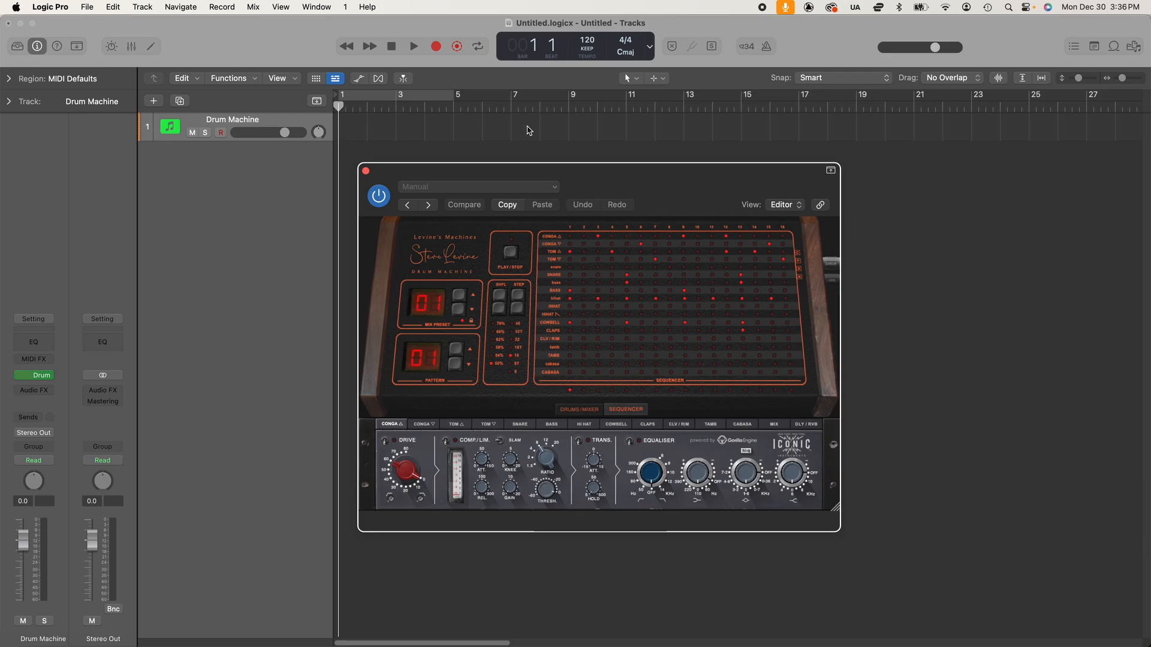
key("space")
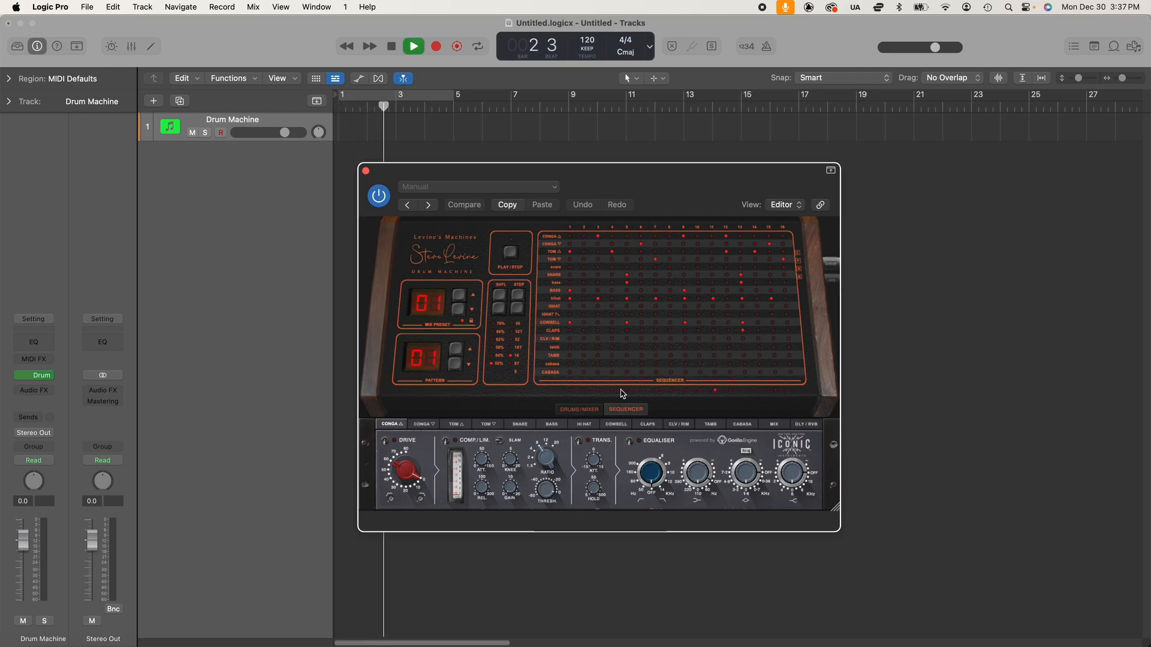
key("space")
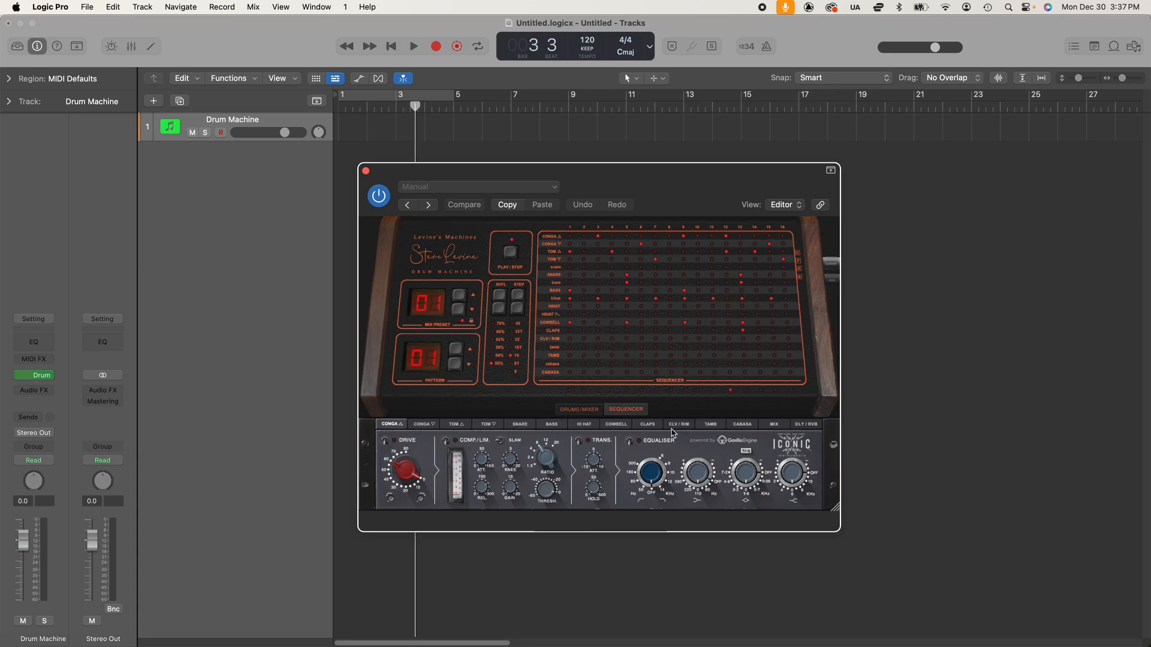
key("Return")
key("space")
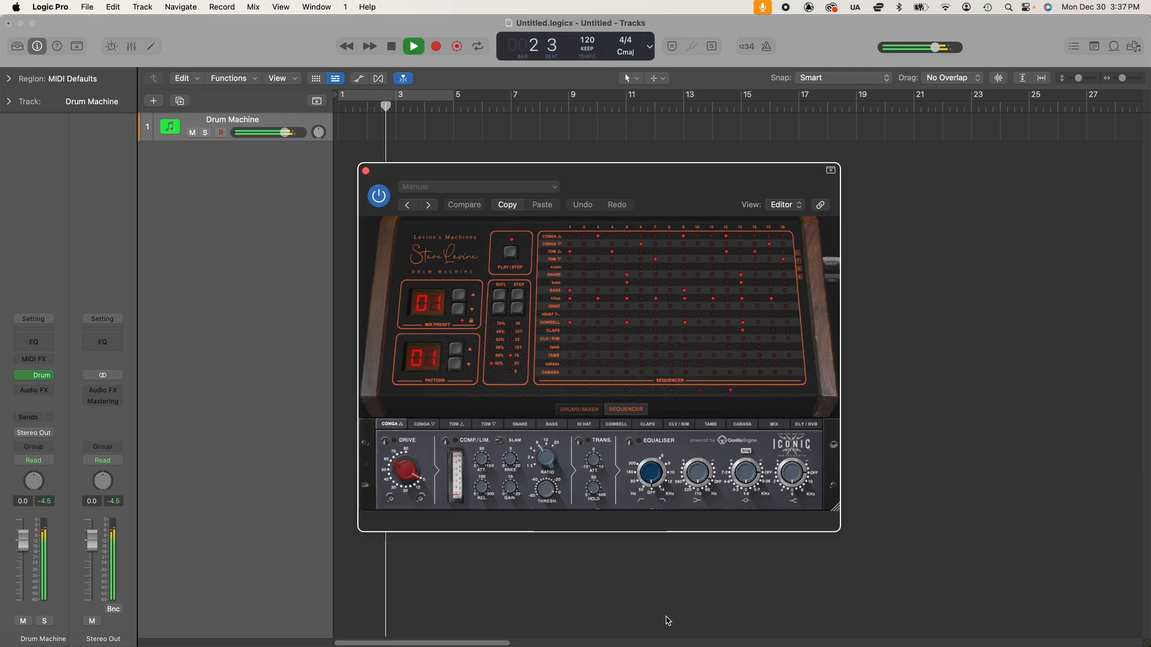
key("space")
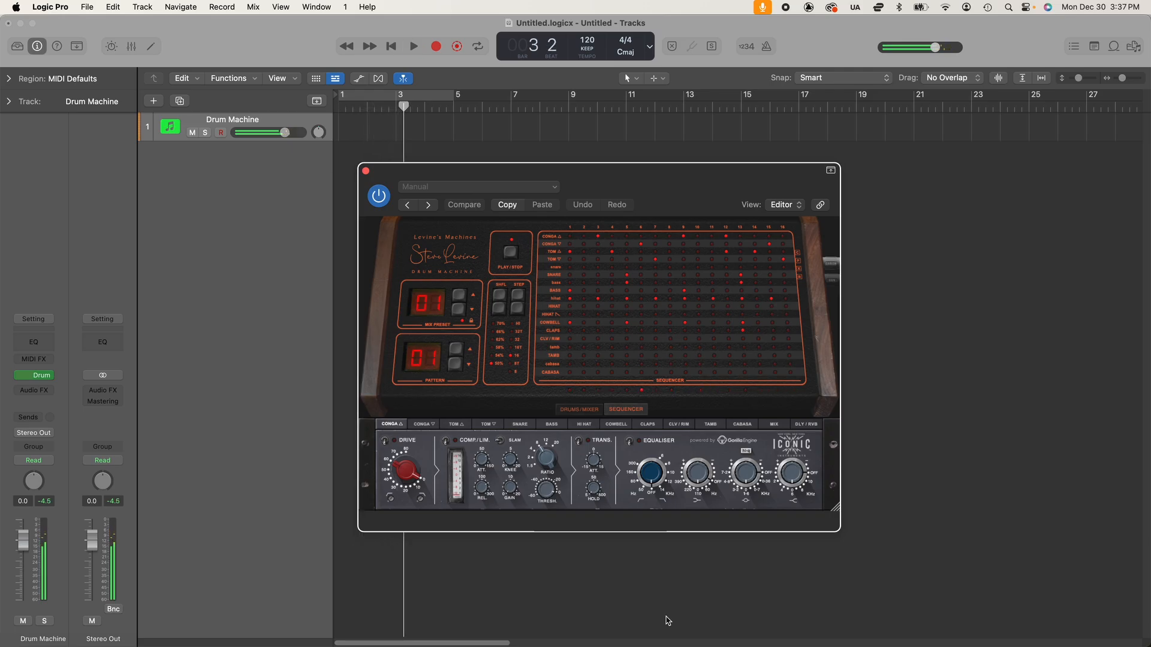
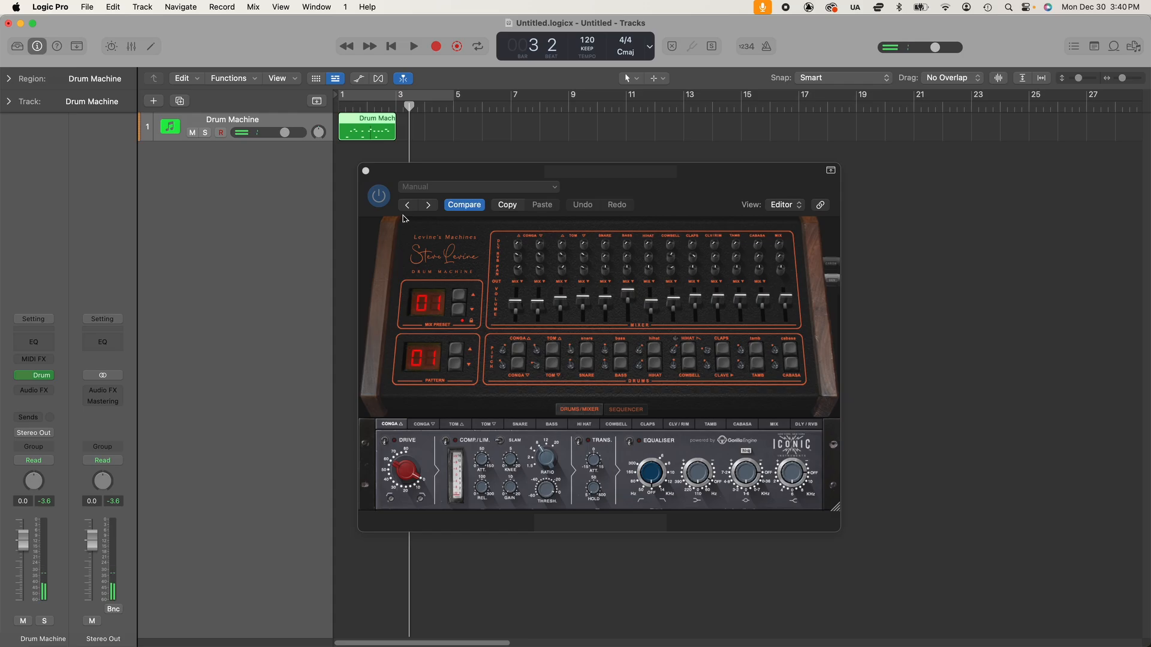
Toggle the cable jack on the side of the drum machine and play back the Drum Machine region.
left_click(832, 267)
key("space")
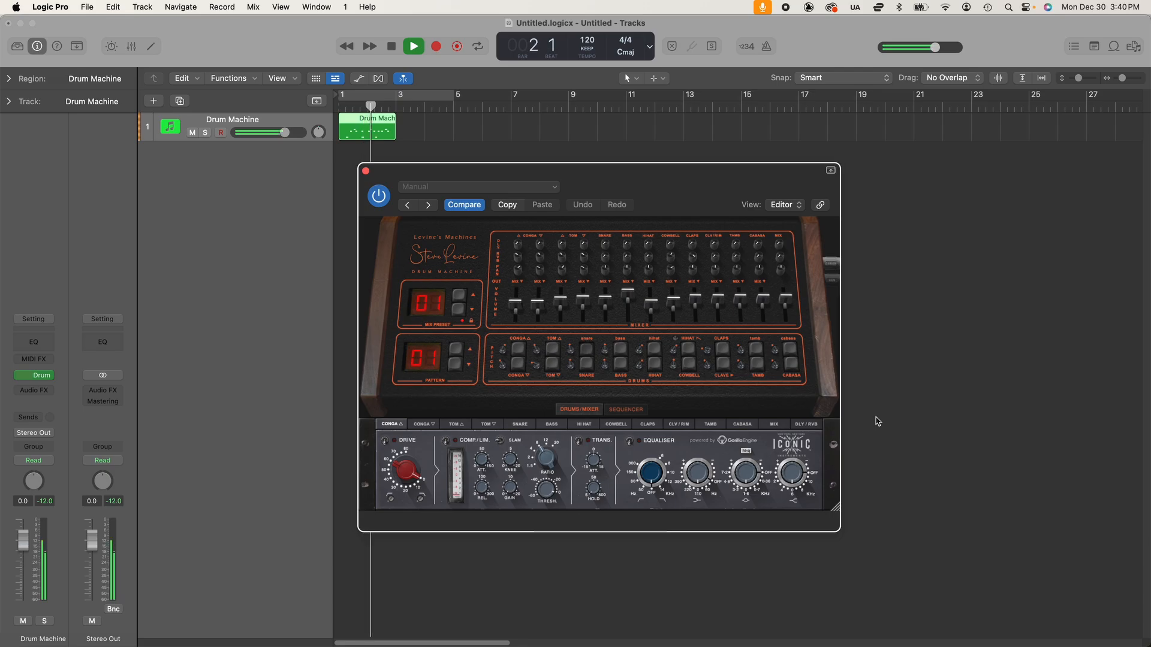
Stop playback and compare the drum machine's Sequencer and Drums/Mixer views, ending on Drums/Mixer.
key("space")
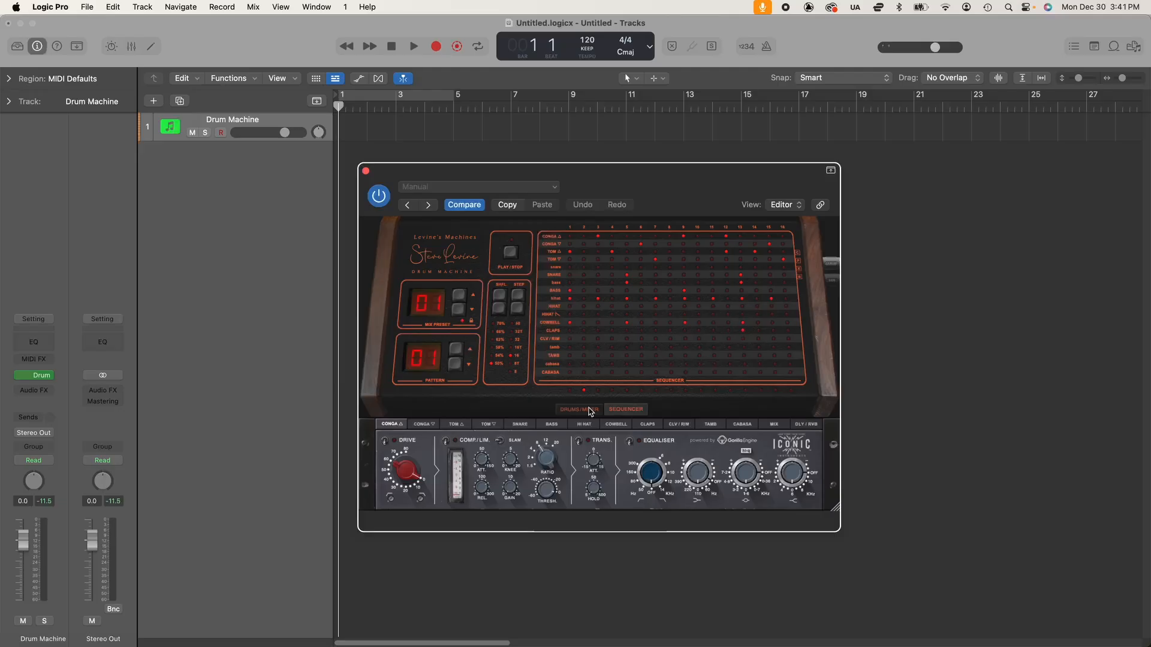
left_click(578, 410)
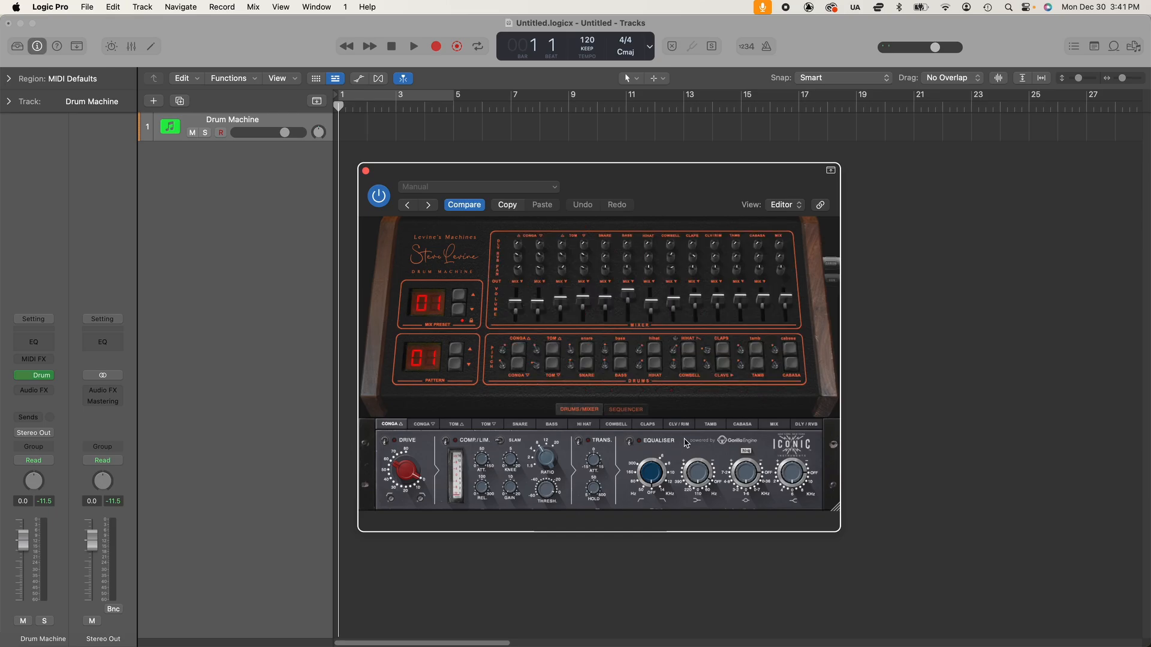
left_click(640, 410)
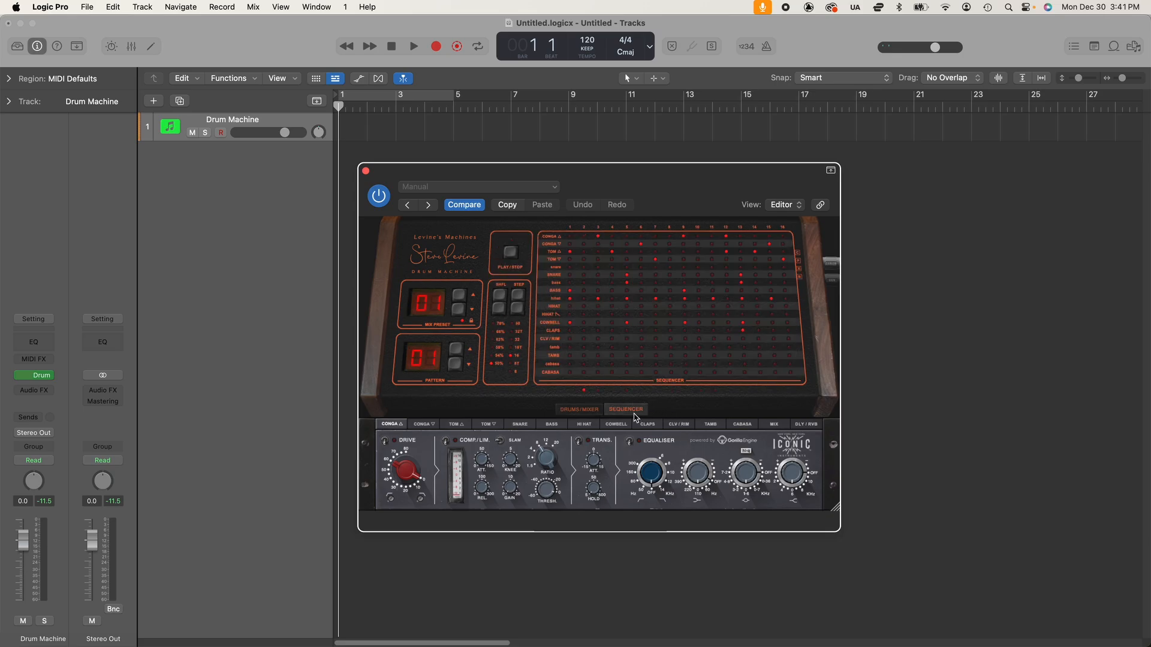
left_click(580, 412)
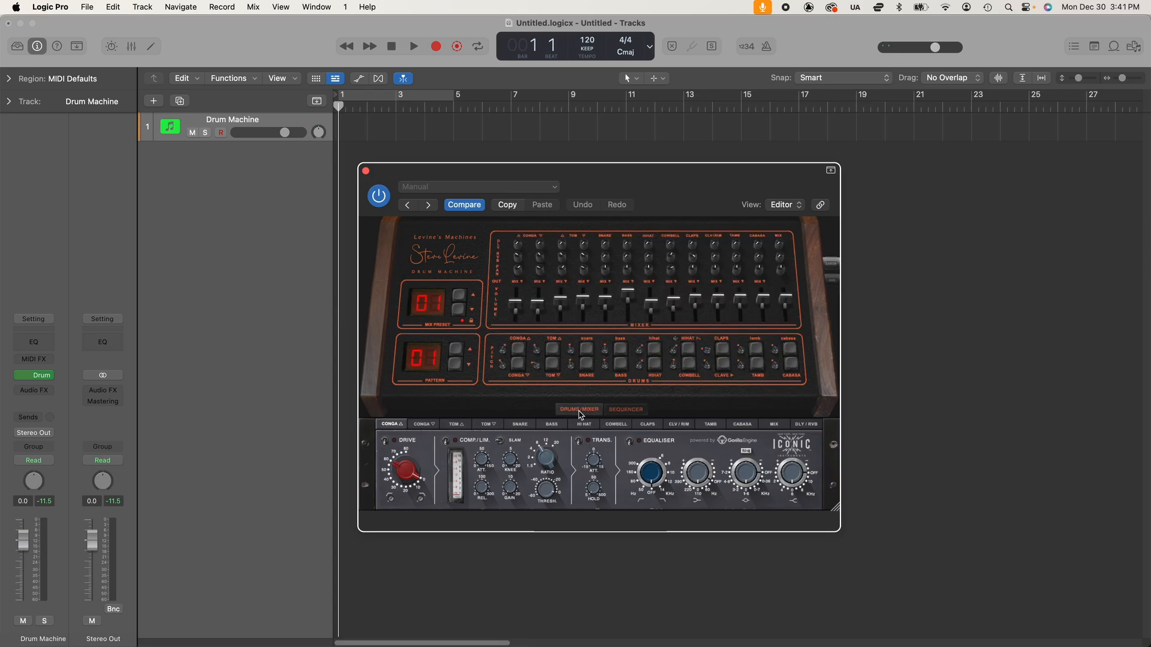
Audition the upper and lower conga, tom and snare pads of the drum machine one after another.
left_click(522, 354)
left_click(522, 369)
left_click(552, 349)
left_click(552, 364)
left_click(588, 352)
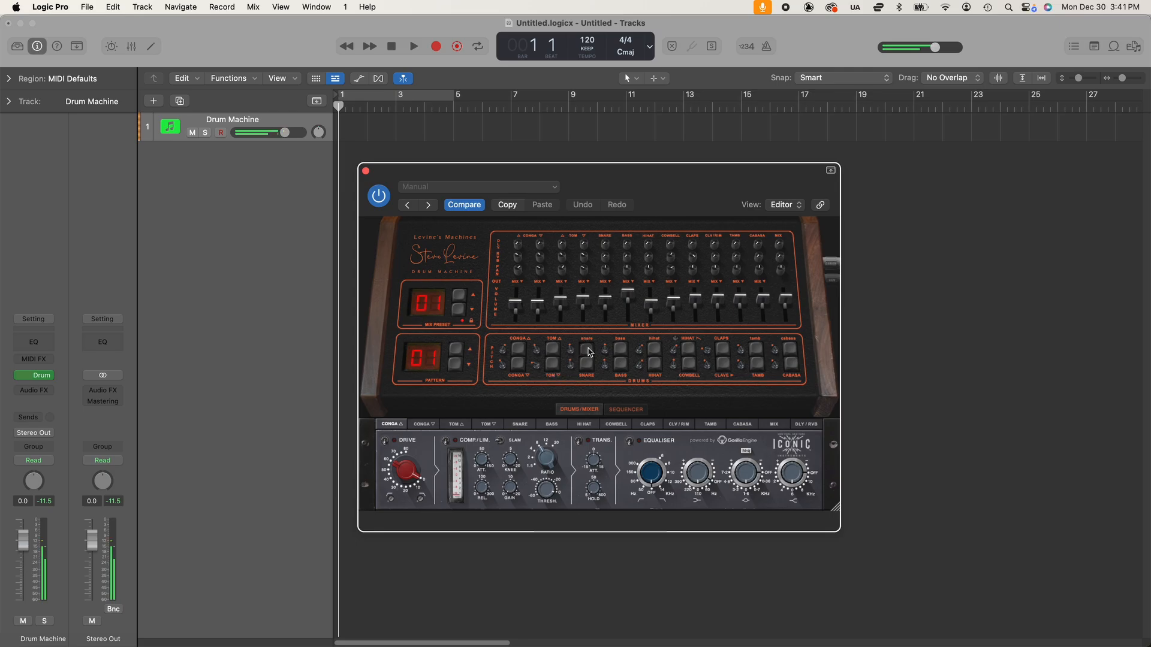
left_click(590, 369)
left_click(591, 370)
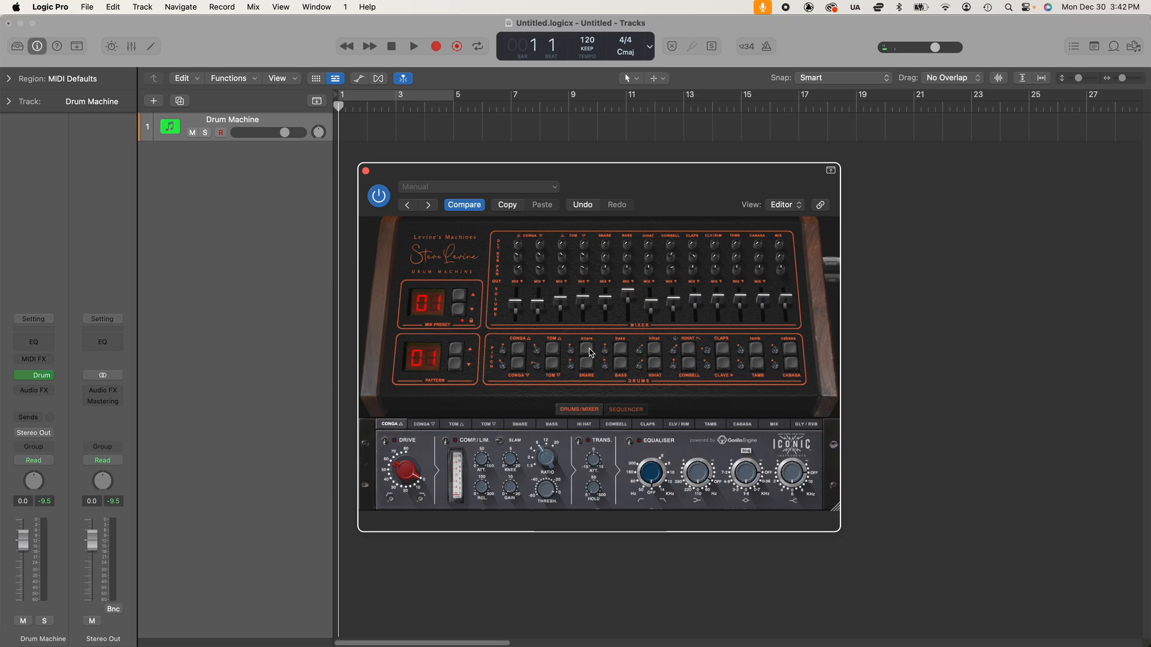
Audition both snare pads, both bass pads, the soft tambourine pad and the main cabasa pad.
left_click(591, 353)
left_click(588, 368)
left_click(621, 352)
left_click(624, 369)
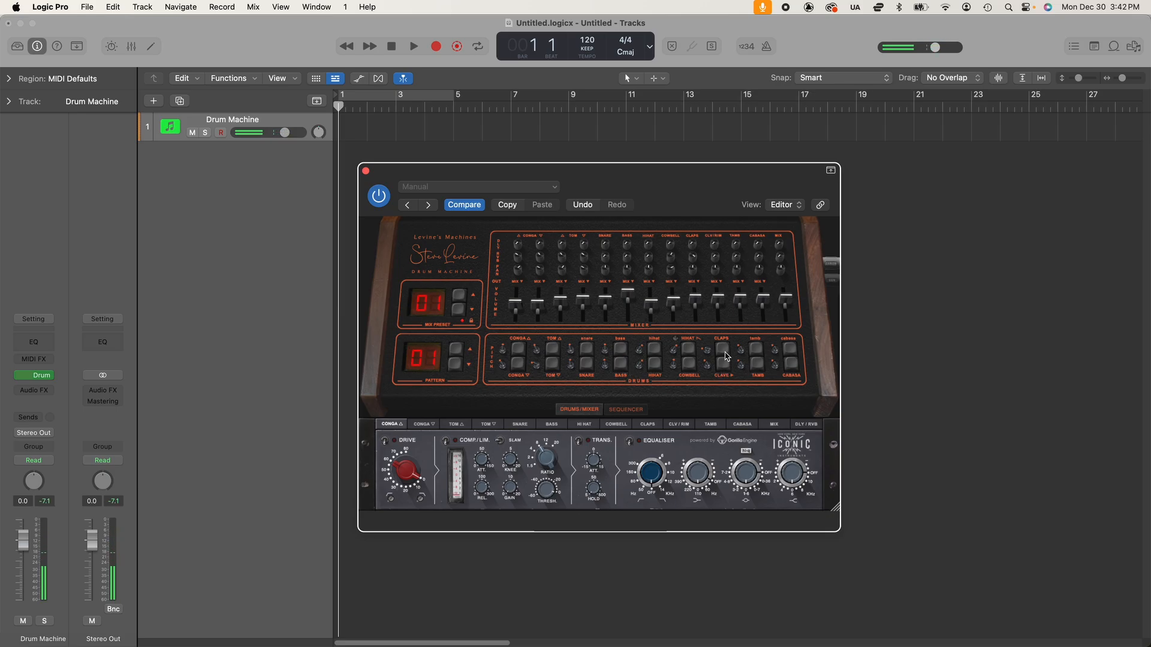
left_click(760, 353)
left_click(793, 372)
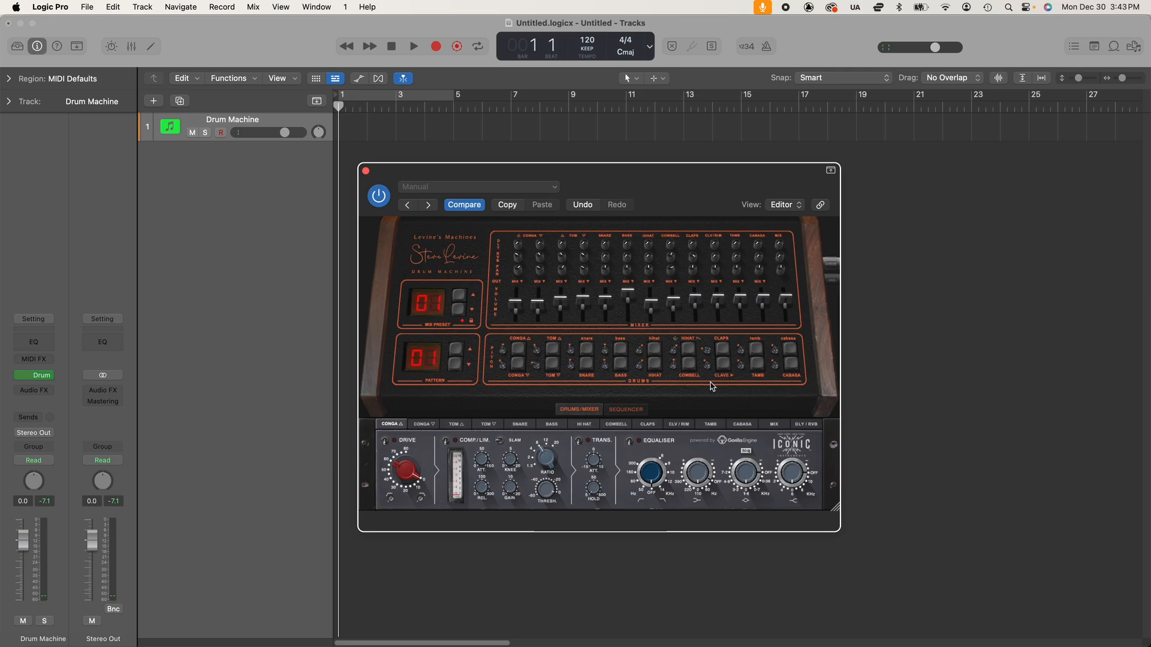
Audition the hi-hat pads and play the clave pad repeatedly.
left_click(658, 353)
left_click(658, 353)
left_click(655, 368)
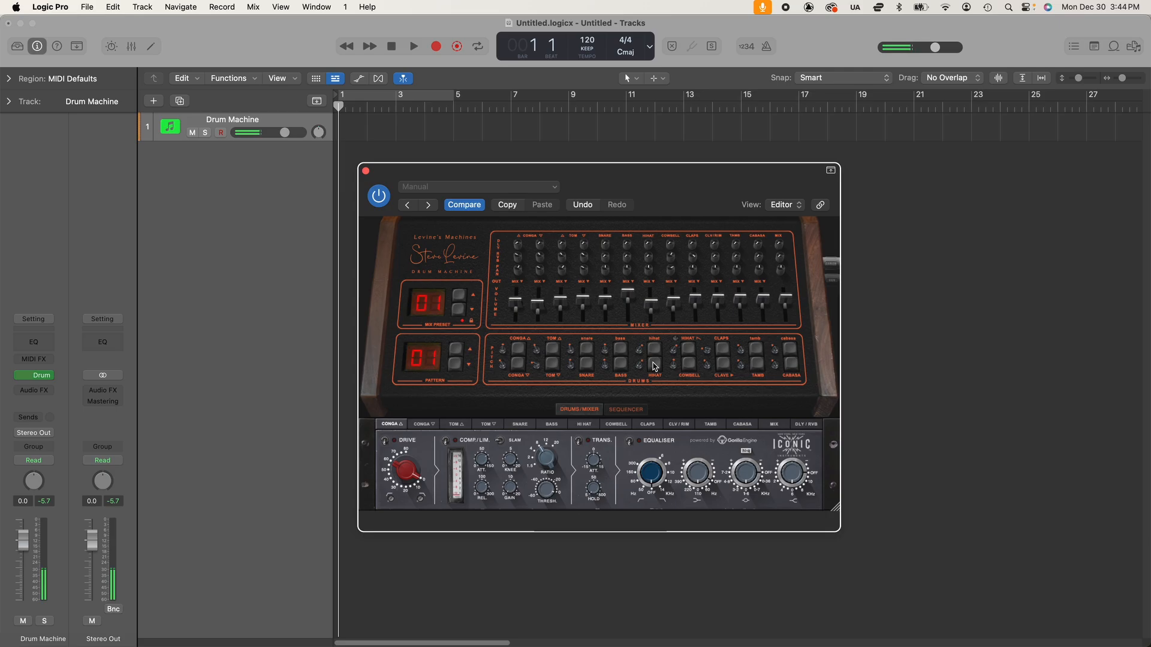
left_click(691, 353)
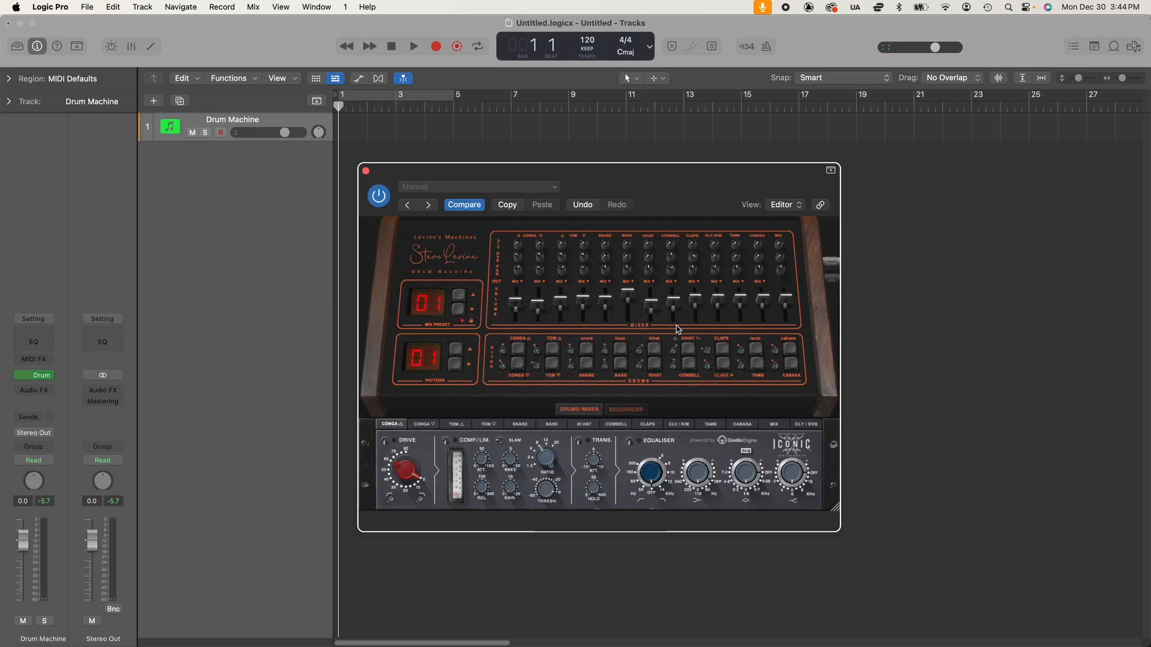
left_click(691, 353)
left_click(725, 377)
left_click(724, 361)
left_click(723, 361)
left_click(724, 361)
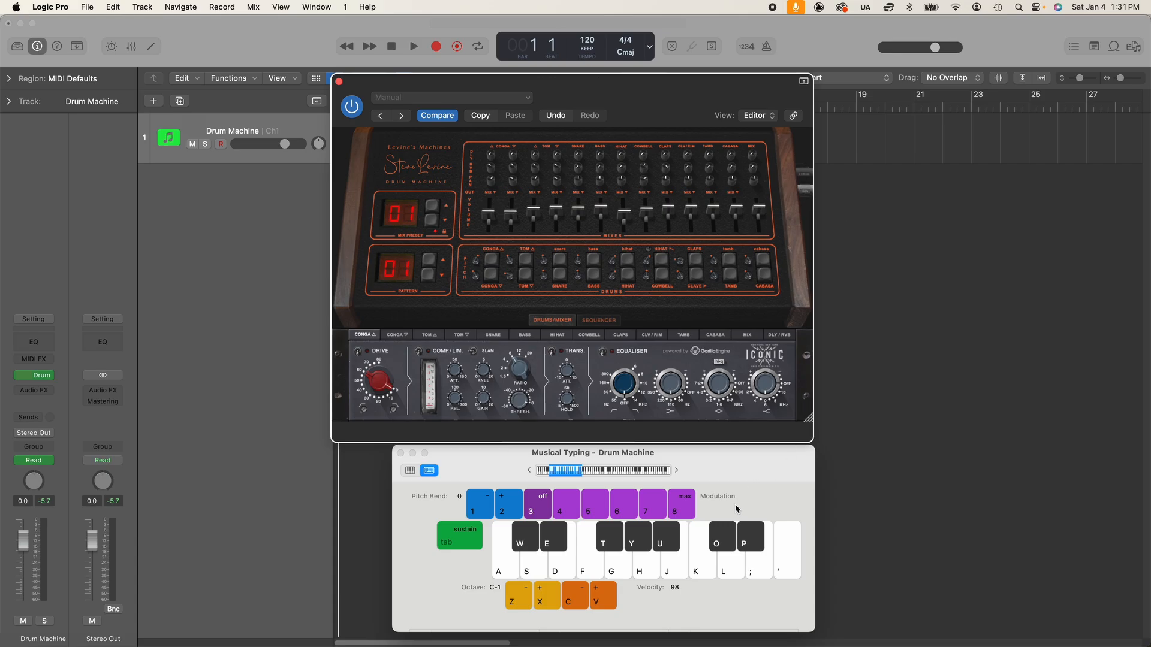
Play the drum machine from the Musical Typing keyboard at successively higher octaves and adjust the high conga's volume fader.
left_click(726, 533)
left_click(551, 604)
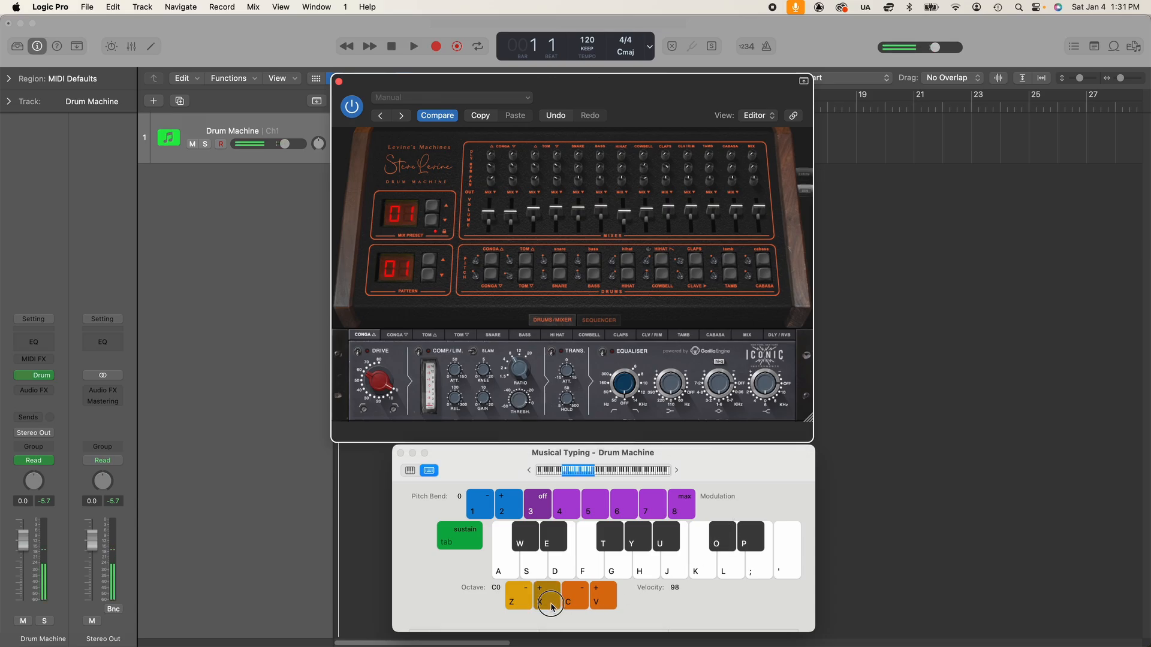
left_click(550, 604)
left_click(550, 604)
left_click(748, 539)
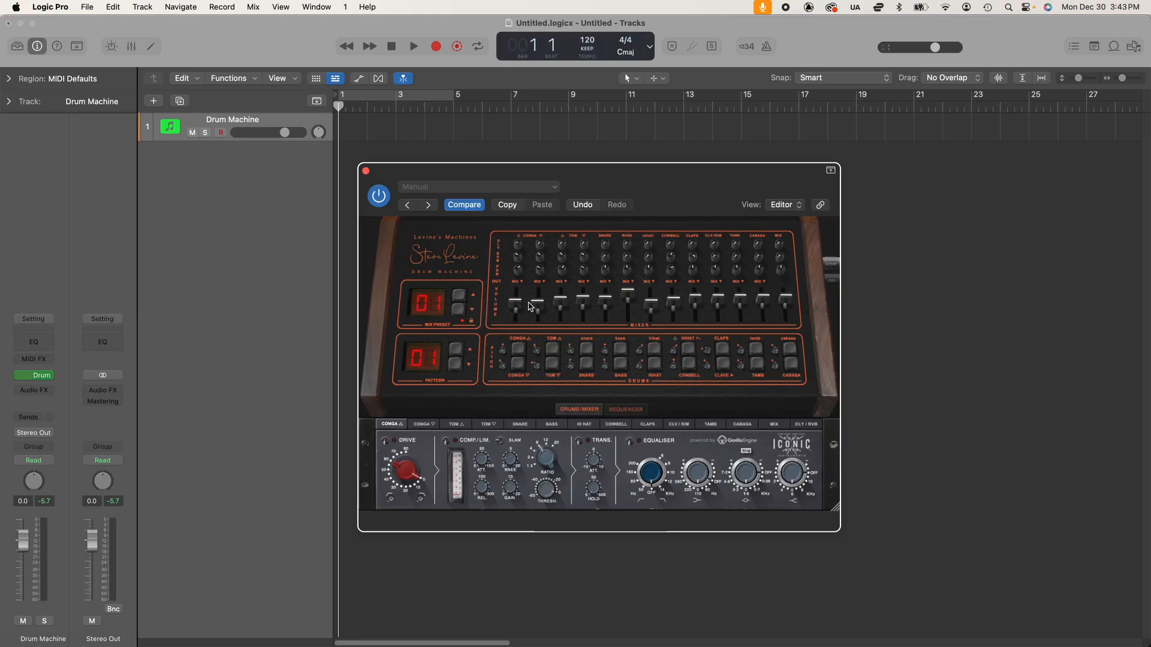
mouse_move(523, 306)
left_mouse_down()
mouse_move(519, 285)
mouse_move(515, 301)
left_mouse_up()
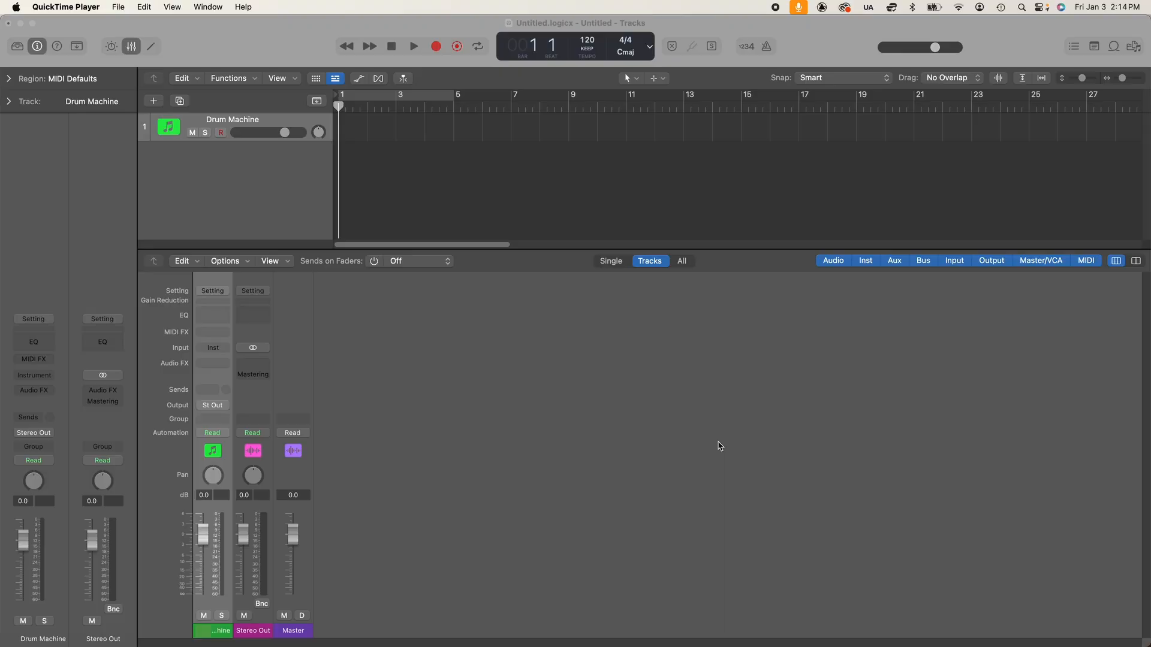
Load the Iconic Instruments Levines Machines - Drum Machine as Multi-Output (14xStereo) on the Drum Machine instrument channel.
left_click(719, 446)
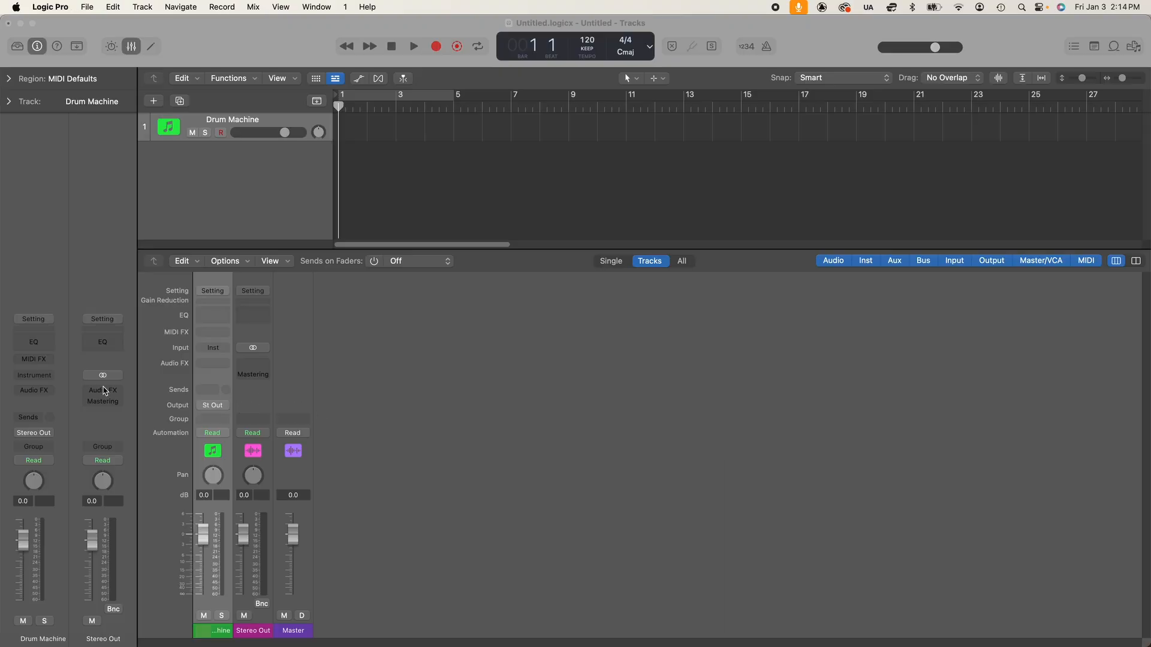
left_click(50, 377)
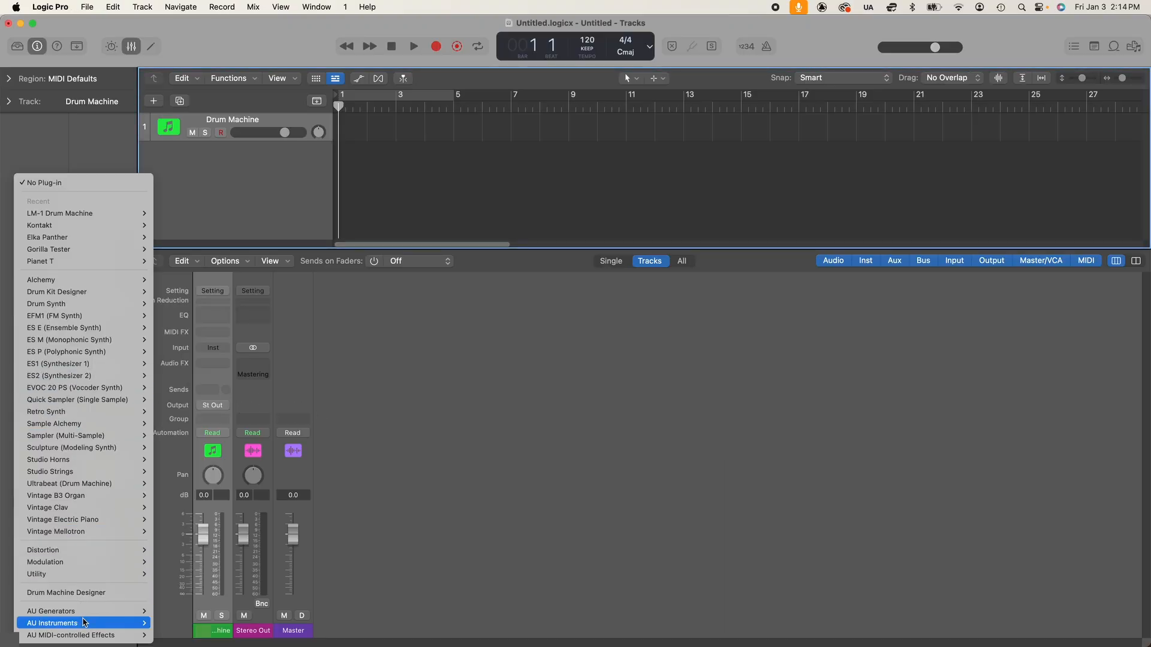
mouse_move(54, 623)
mouse_move(186, 551)
mouse_move(317, 551)
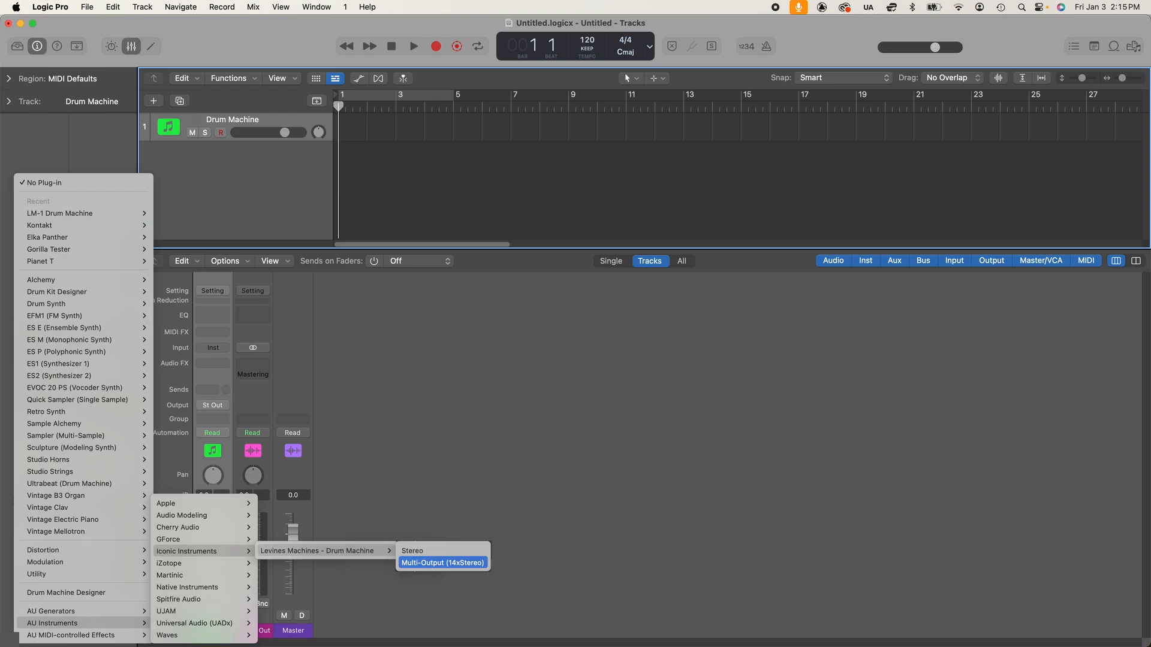
left_click(443, 563)
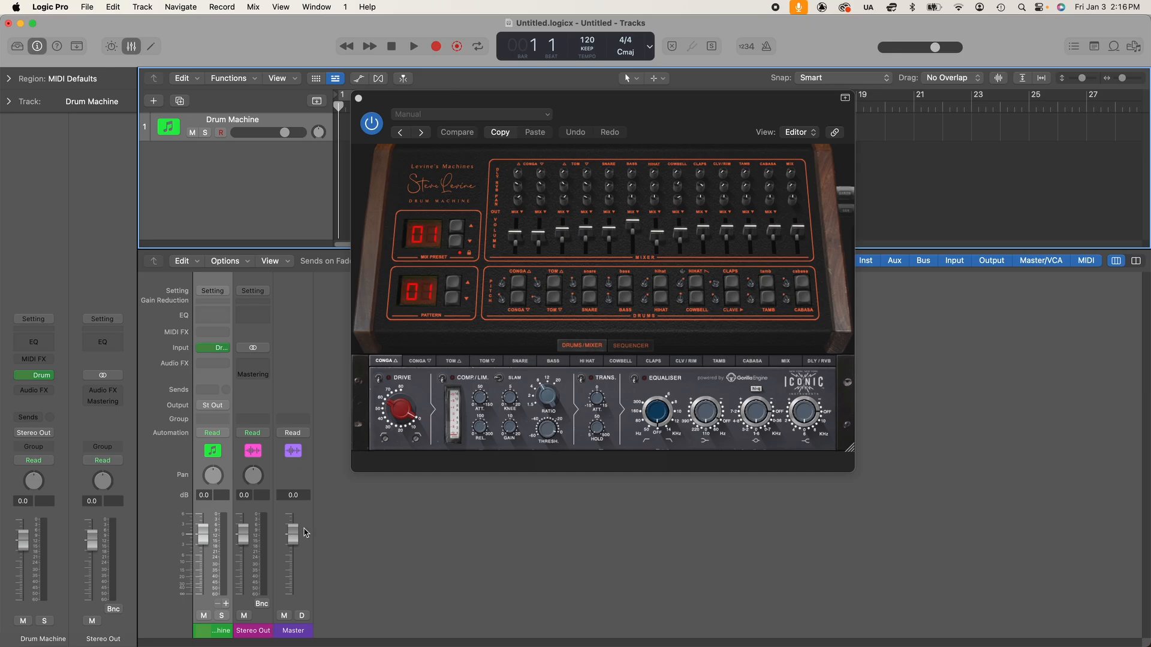
Add the drum machine's 13 auxiliary output channels to the mixer and rename them 2 to 14 in order.
left_click(227, 608)
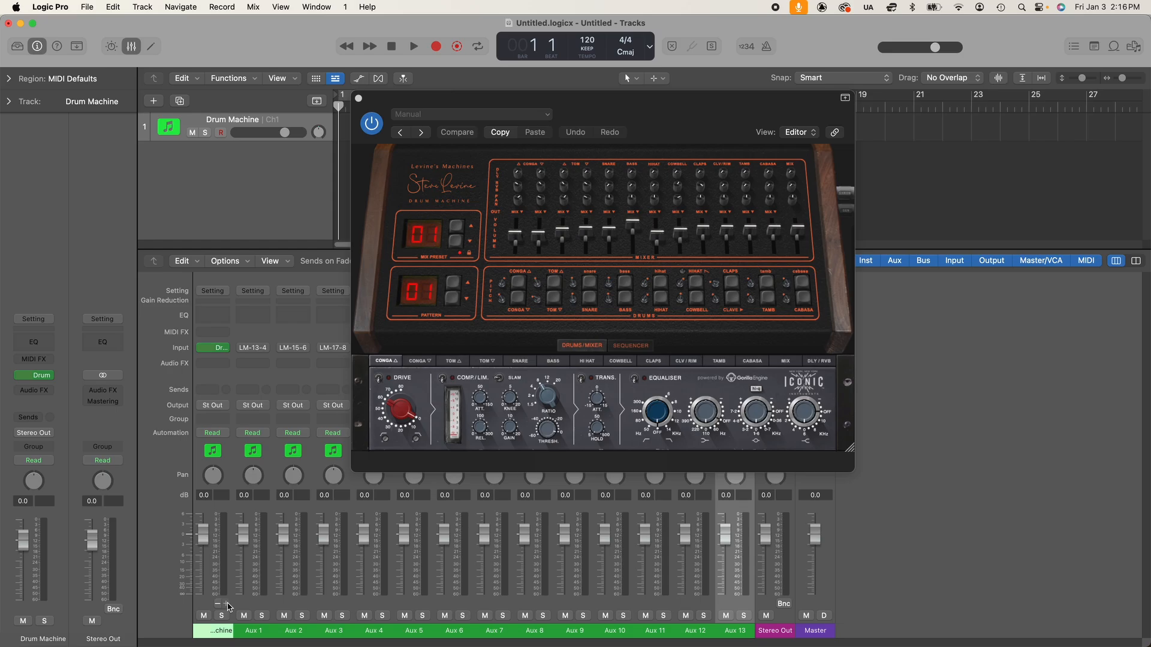
left_click(254, 634)
double_click(253, 634)
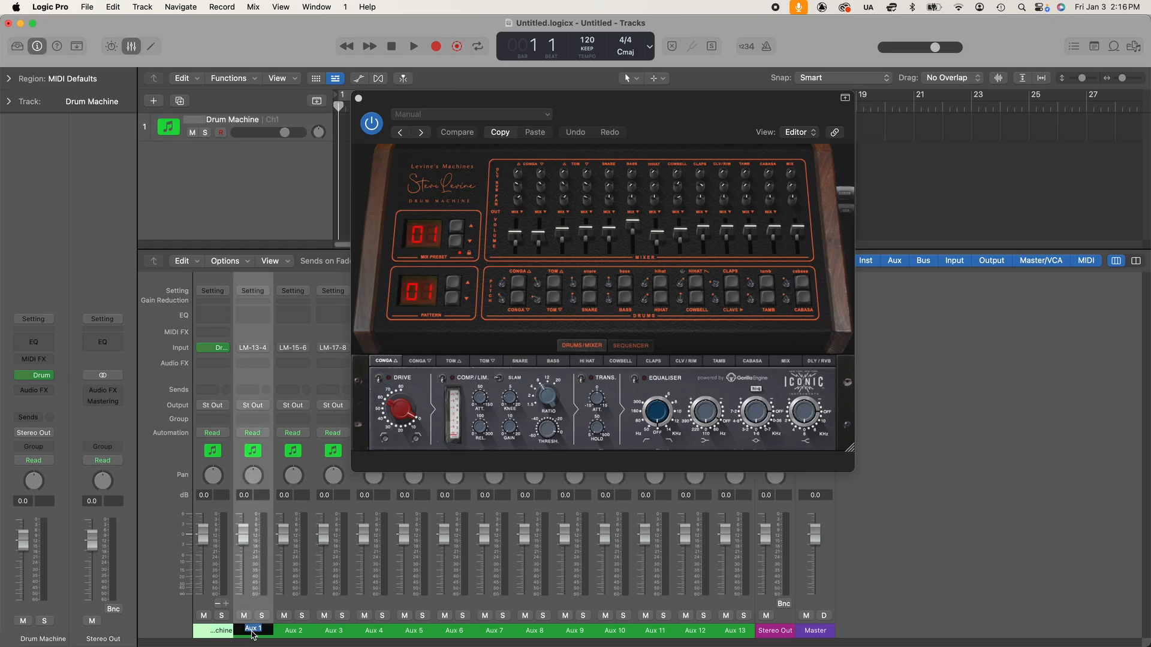
double_click(491, 630)
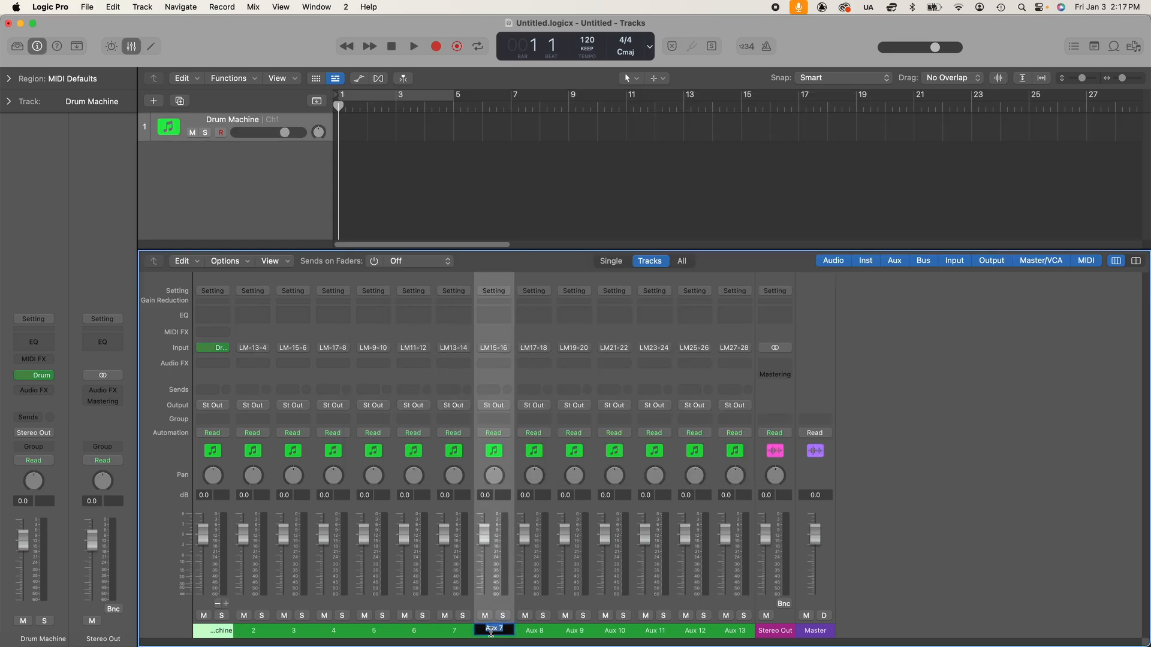
type("8")
key("Tab")
type("9")
Reopen the drum machine's window, review its mixer faders and Sequencer view, and audition the high conga.
left_click(218, 349)
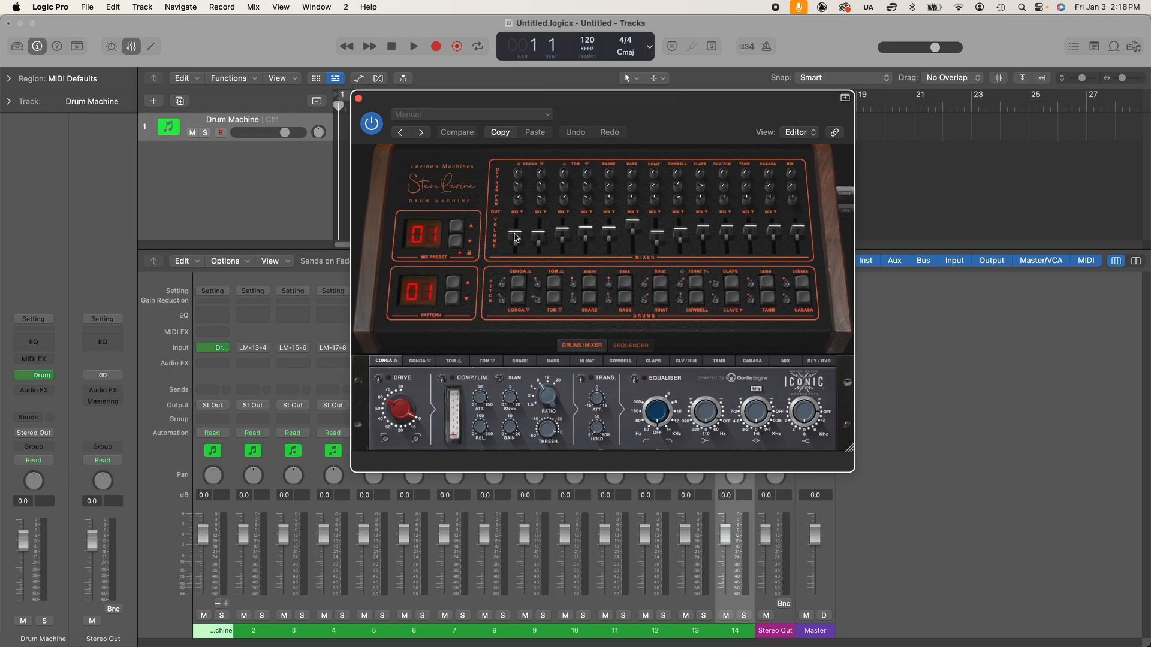
left_click_drag(514, 237, 538, 239)
left_click(624, 349)
left_click(584, 347)
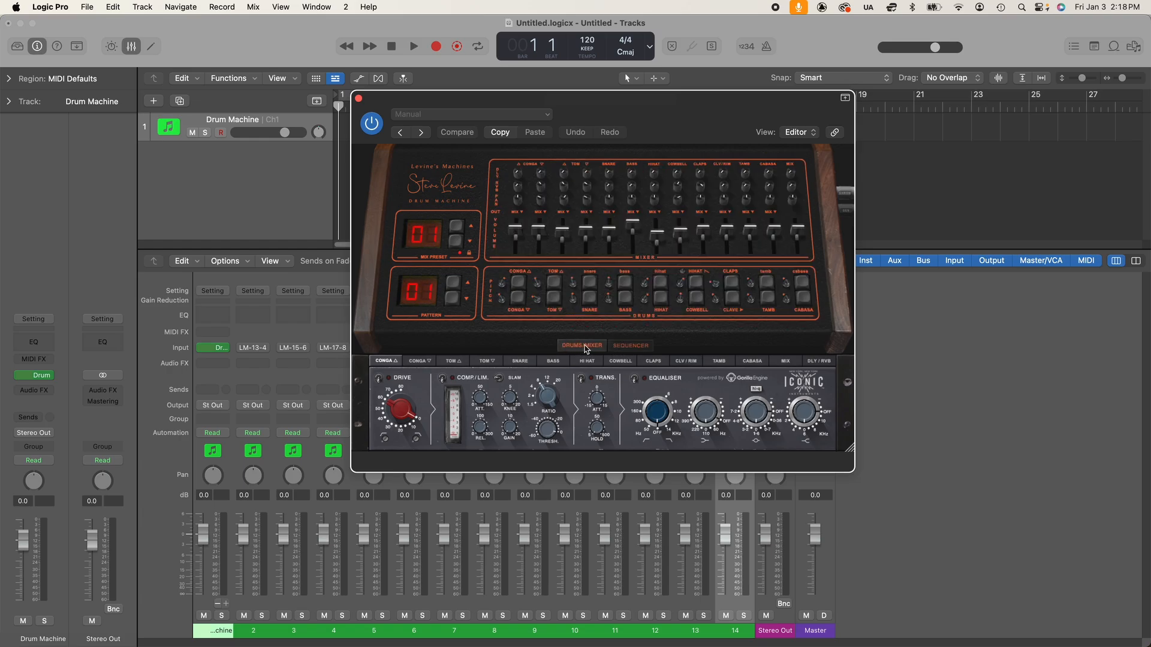
left_click(523, 288)
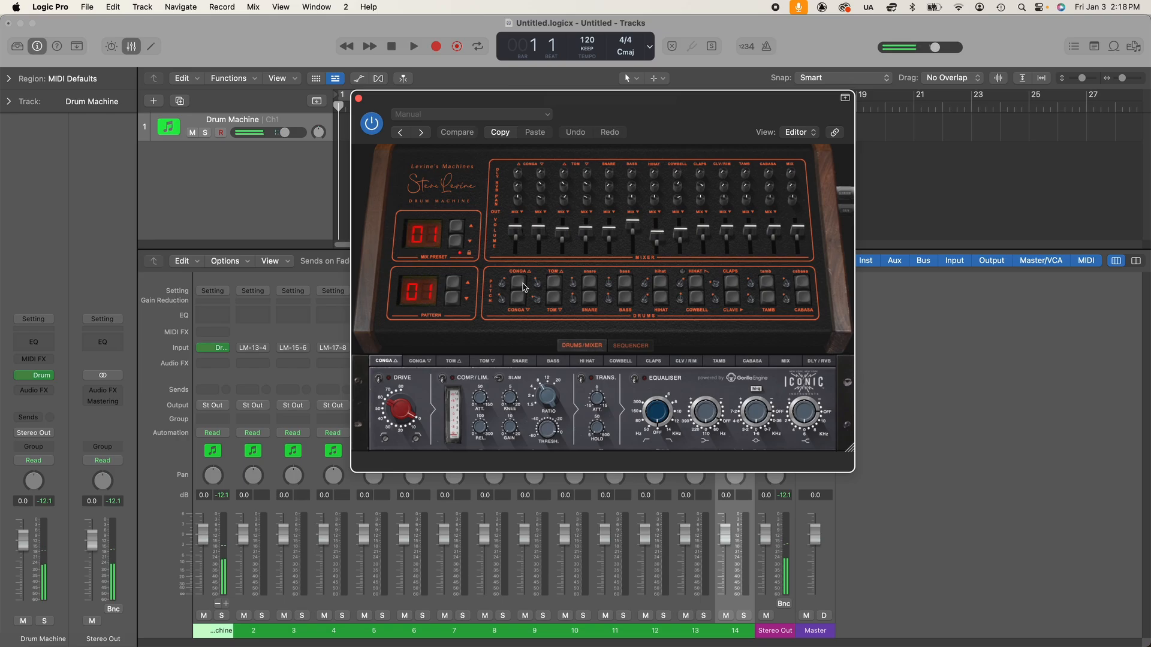
On the high conga's channel strip, toggle Drive, Comp/Lim, Trans and Equaliser, adjust the drive amount and audition the pad.
left_click(420, 362)
left_click(486, 362)
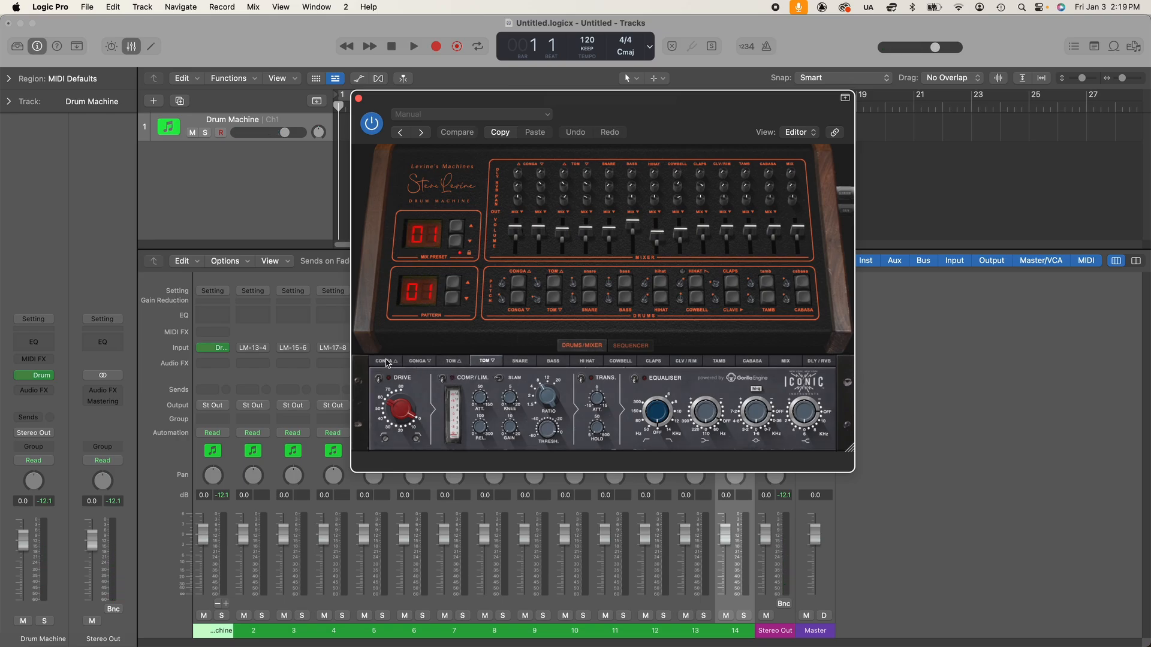
left_click(386, 363)
left_click(381, 381)
left_click(442, 378)
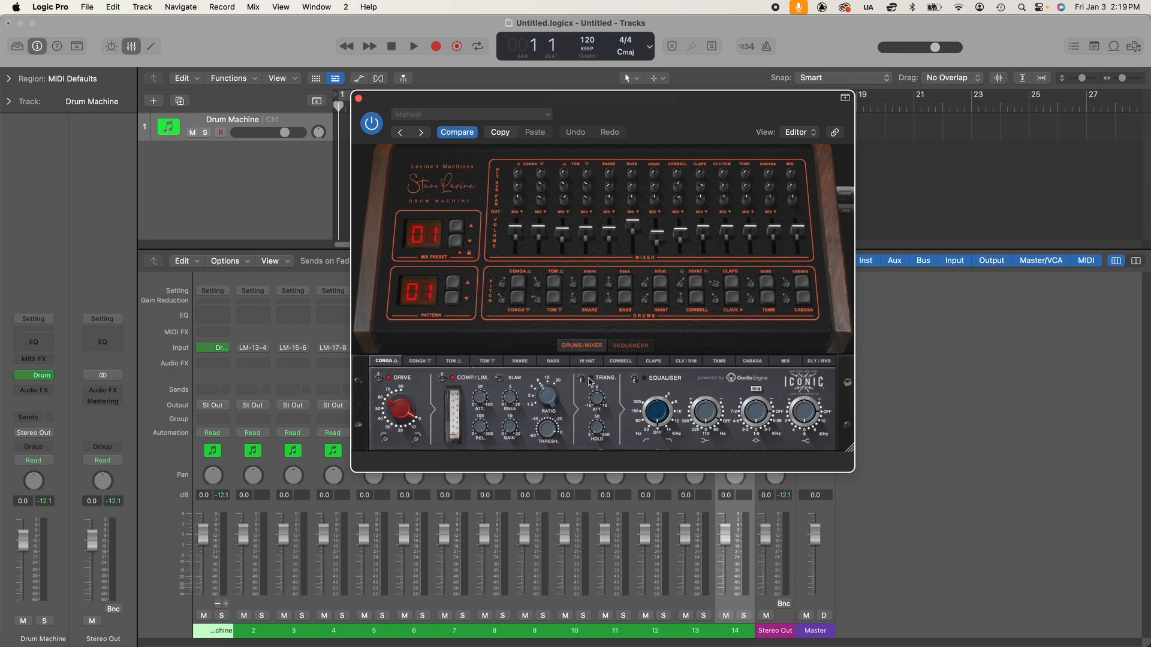
left_click(634, 380)
left_click(634, 380)
left_click(582, 381)
left_click(442, 378)
left_click_drag(399, 413, 444, 311)
left_click(518, 285)
Show the delay and reverb unit, adjust the high conga's pan and delay send, and audition the pad.
left_click(818, 362)
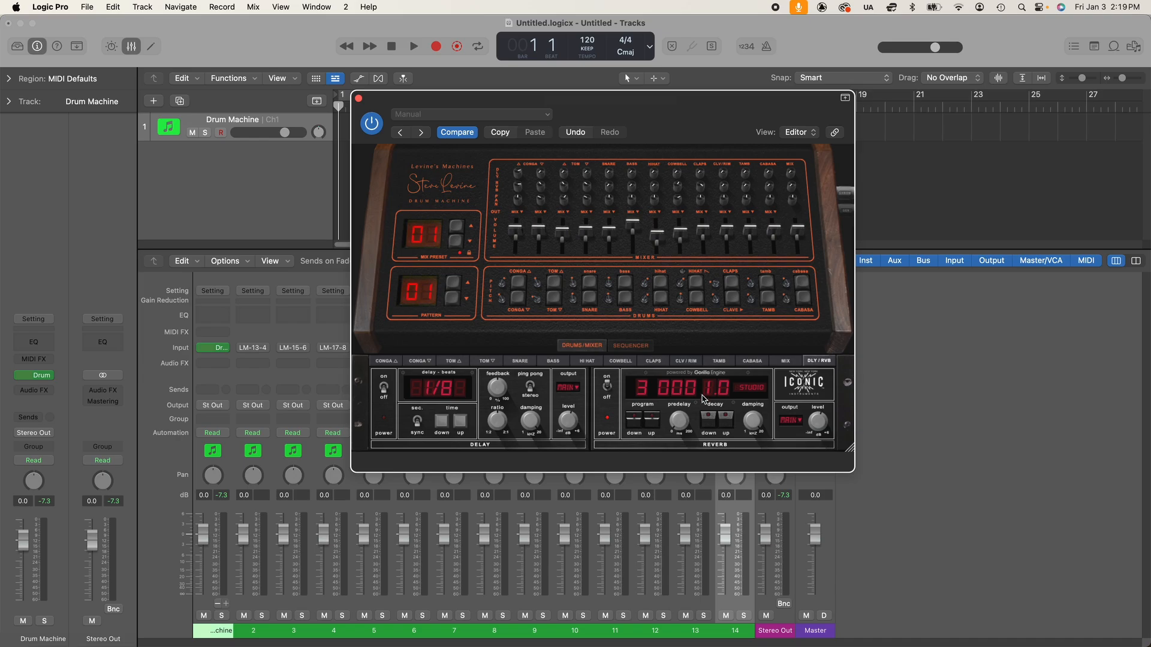
mouse_move(518, 200)
left_mouse_down()
mouse_move(520, 255)
mouse_move(518, 229)
left_mouse_up()
left_click_drag(518, 174, 527, 318)
left_click(387, 362)
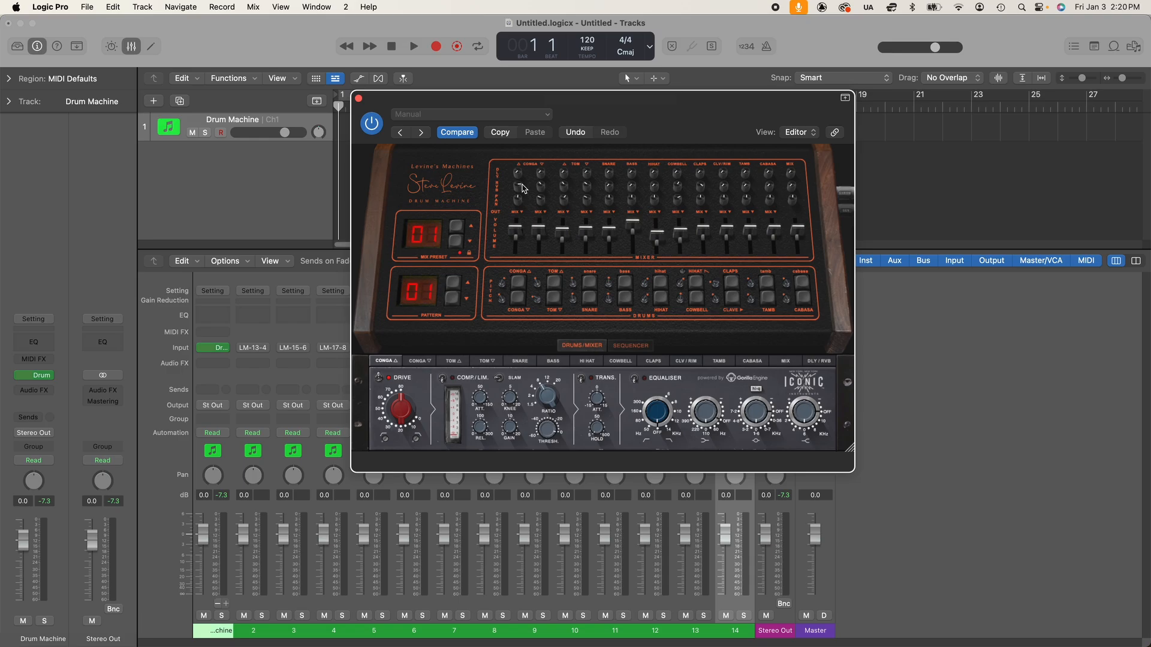
left_click(814, 362)
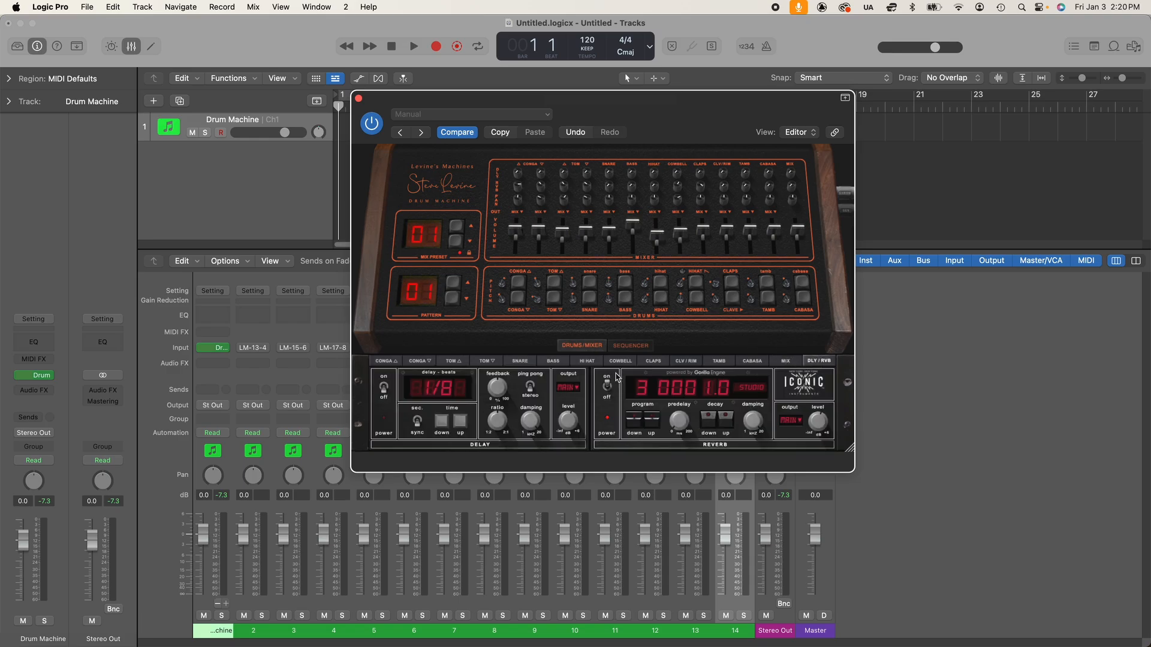
left_click(519, 281)
On the Mix channel, adjust the volume fader and the delay and reverb sends.
left_click(785, 362)
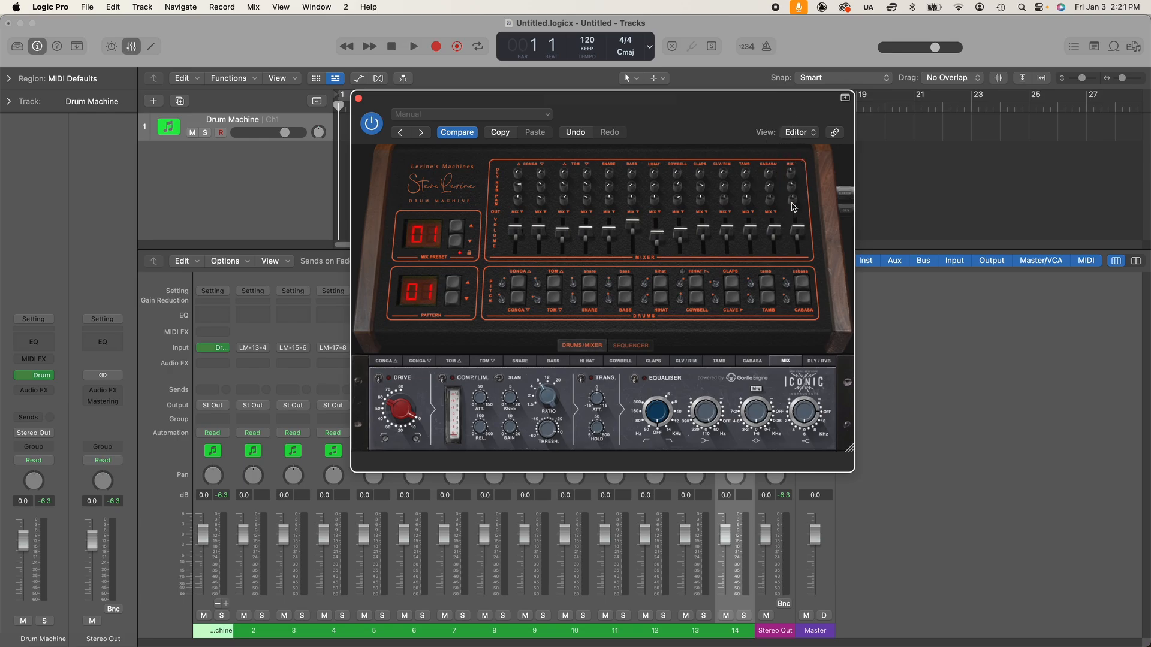
mouse_move(798, 228)
left_mouse_down()
mouse_move(801, 248)
mouse_move(794, 183)
mouse_move(798, 233)
left_mouse_up()
left_click_drag(792, 172, 776, 133)
left_click_drag(793, 186, 794, 247)
left_click_drag(791, 170, 800, 245)
Route the high conga's output to channel 2 and audition its pad.
left_click(521, 213)
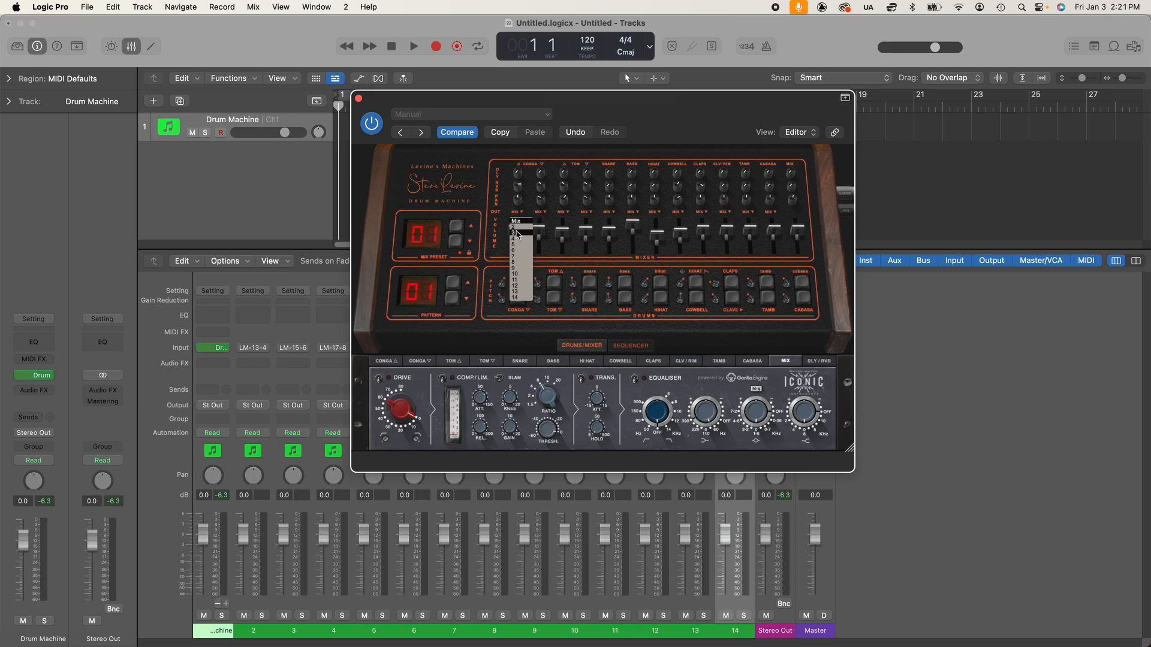
left_click(517, 227)
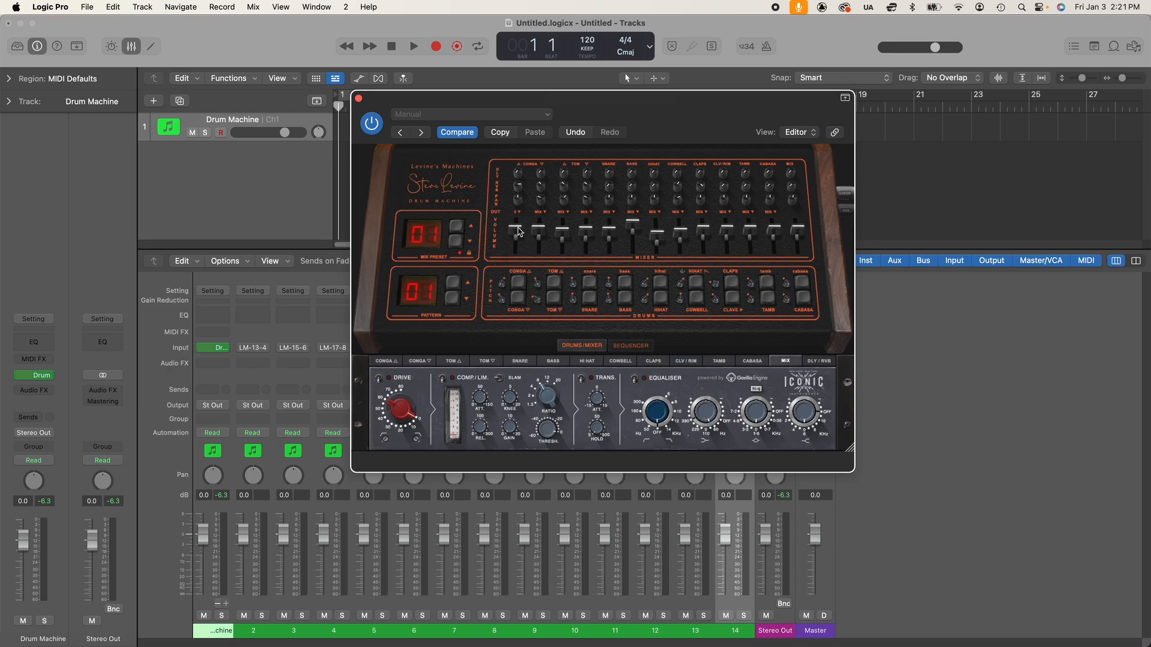
left_click(523, 283)
Examine the output routing options of the Delay and Reverb sections.
left_click(825, 363)
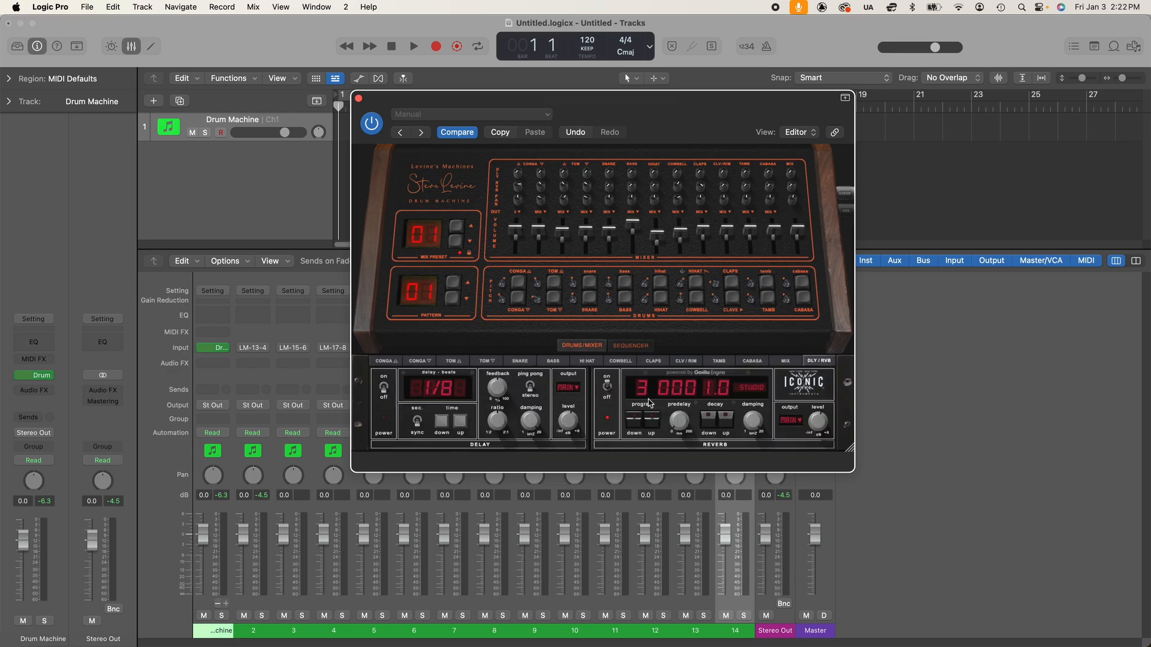
left_click(577, 392)
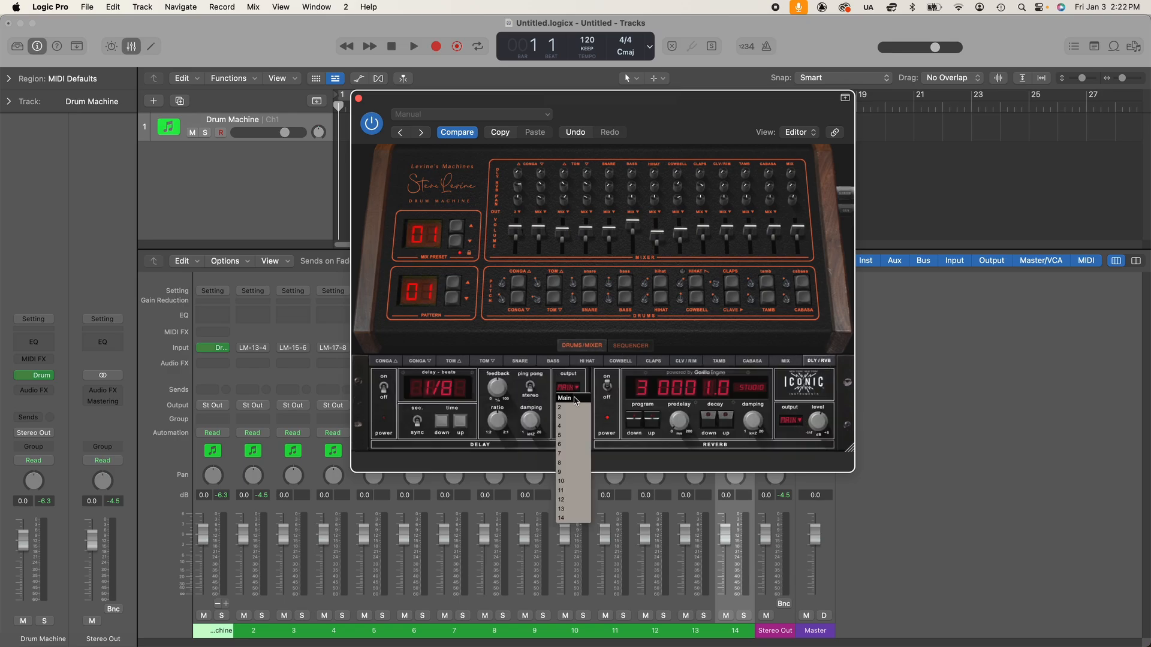
left_click(787, 419)
left_click(793, 427)
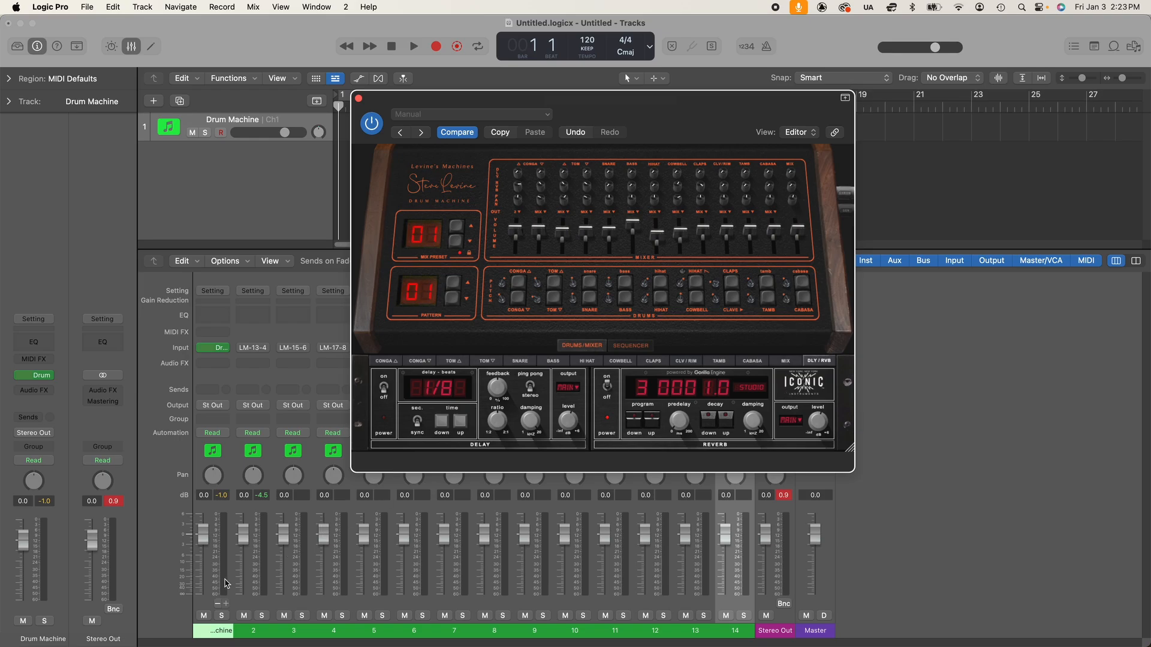
Route the Reverb section's output to channel 14 and audition the high conga pad.
left_click(798, 423)
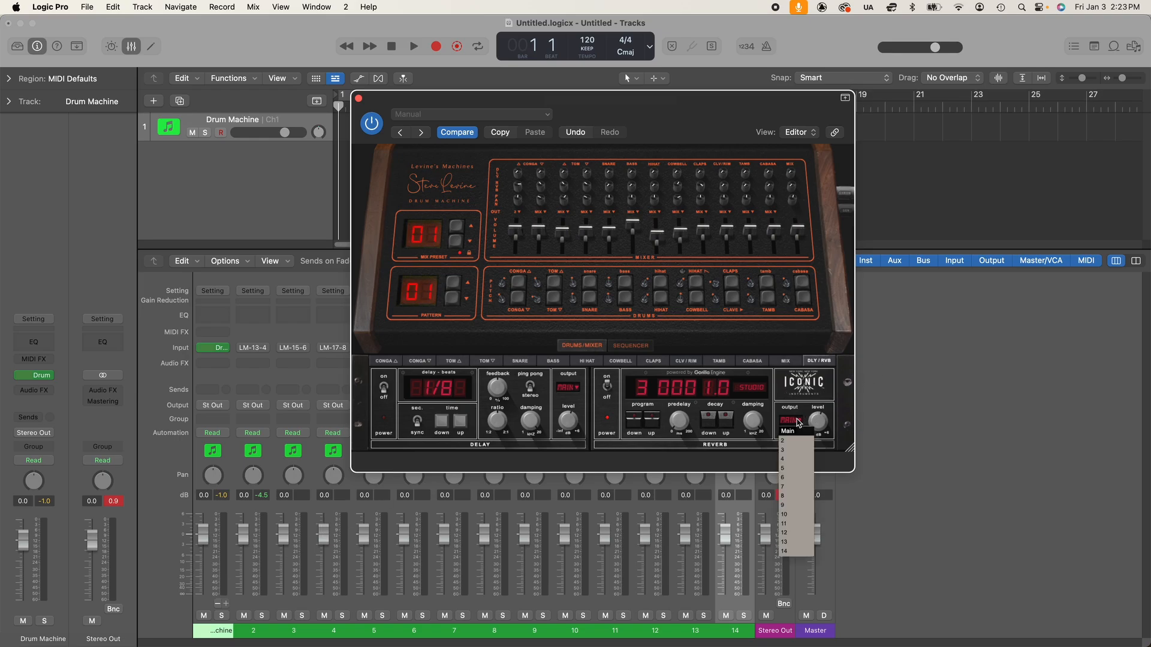
left_click(801, 551)
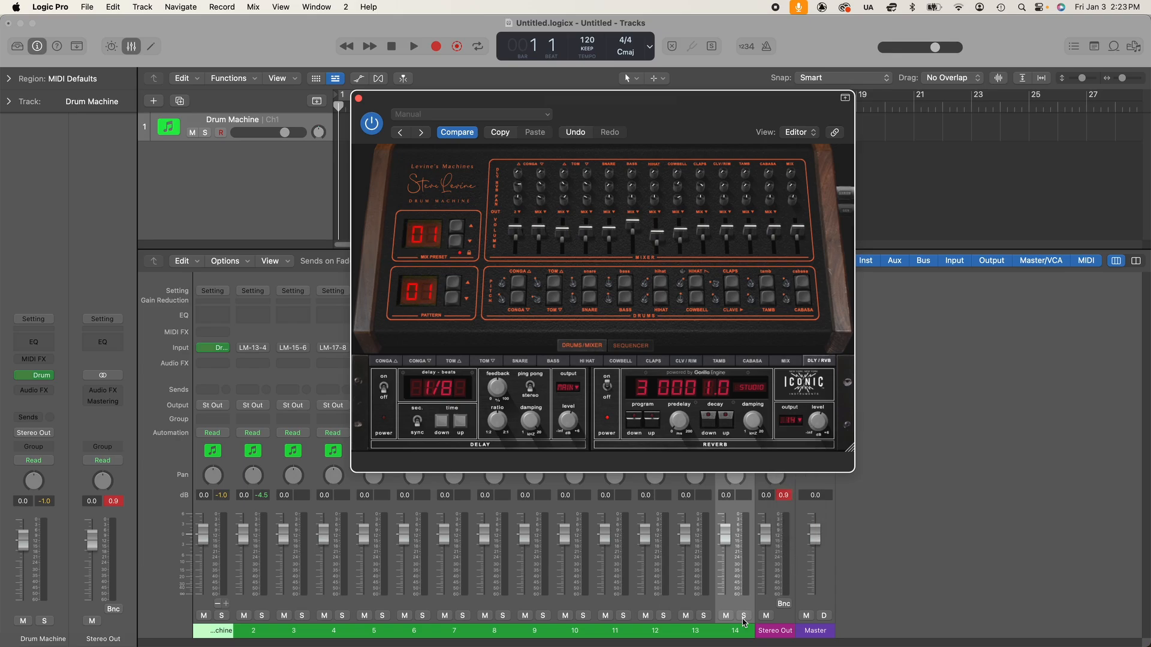
left_click(517, 282)
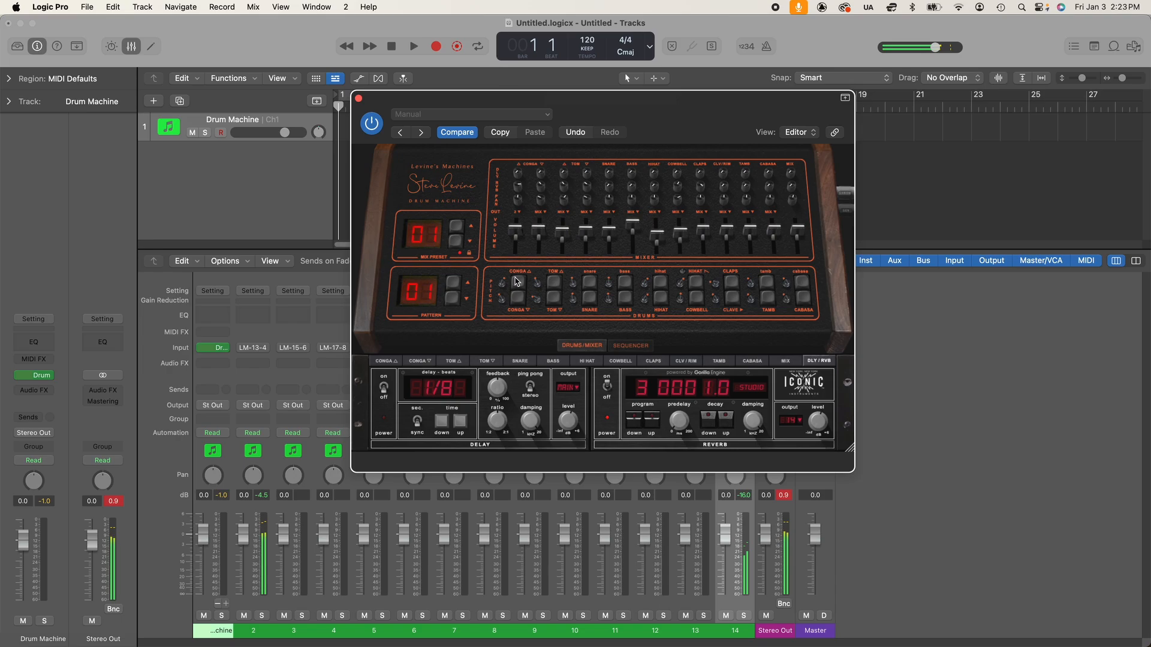
Audition the high conga pad with channel 2 soloed, and again with only channel 14 soloed.
left_click(262, 617)
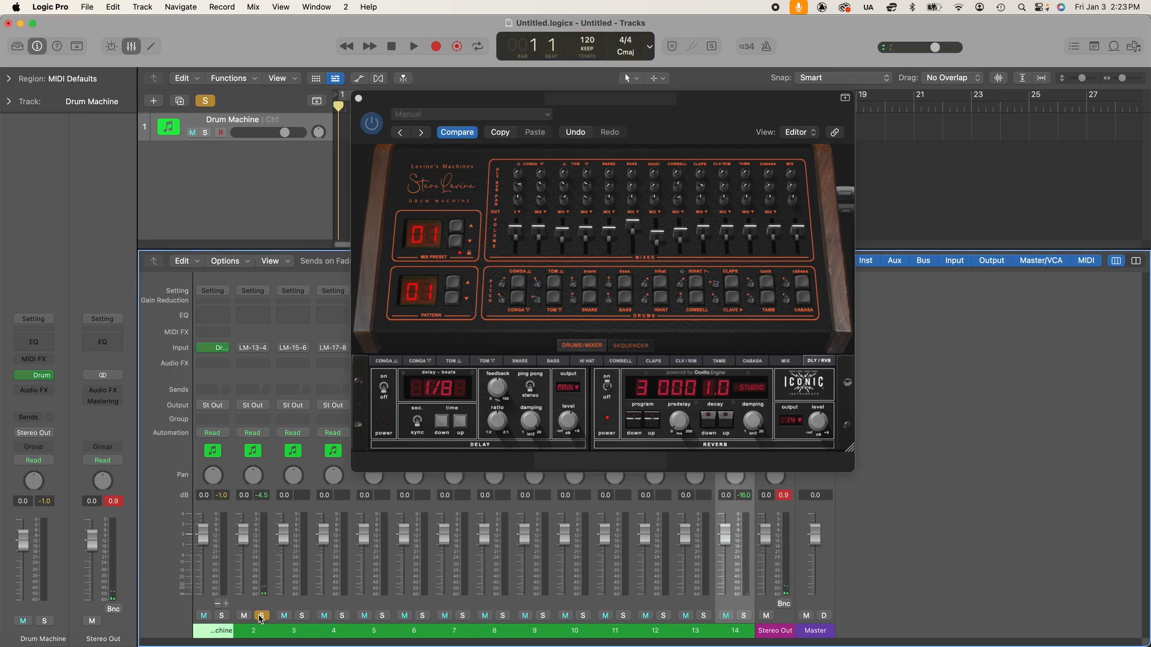
left_click(520, 283)
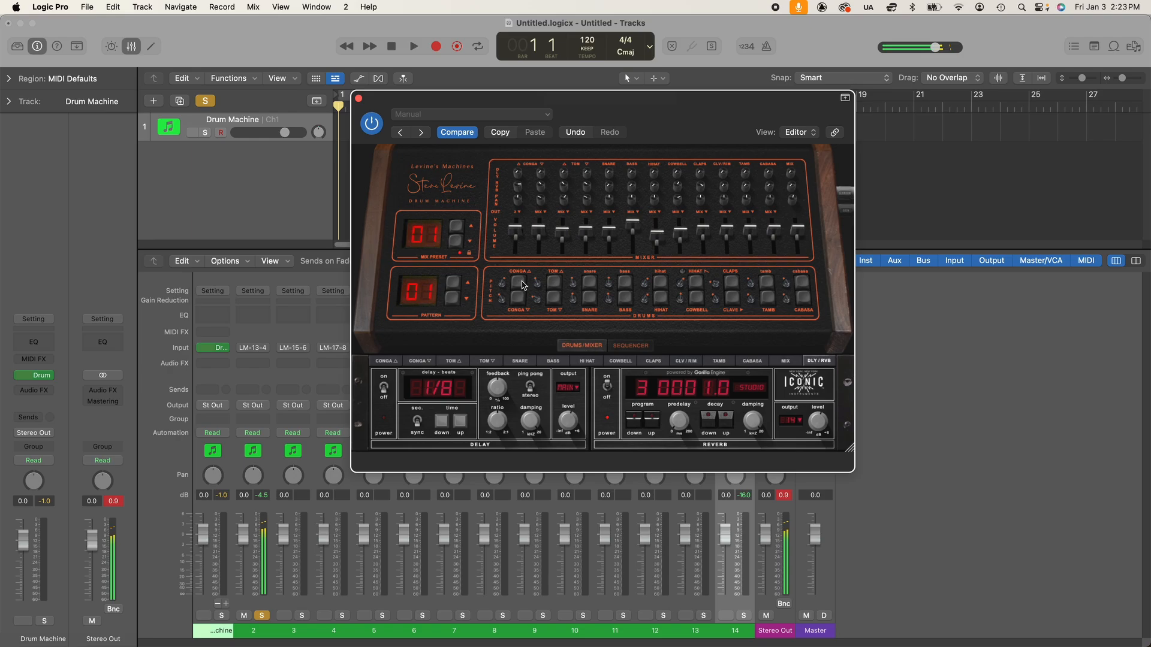
left_click(262, 616)
left_click(743, 616)
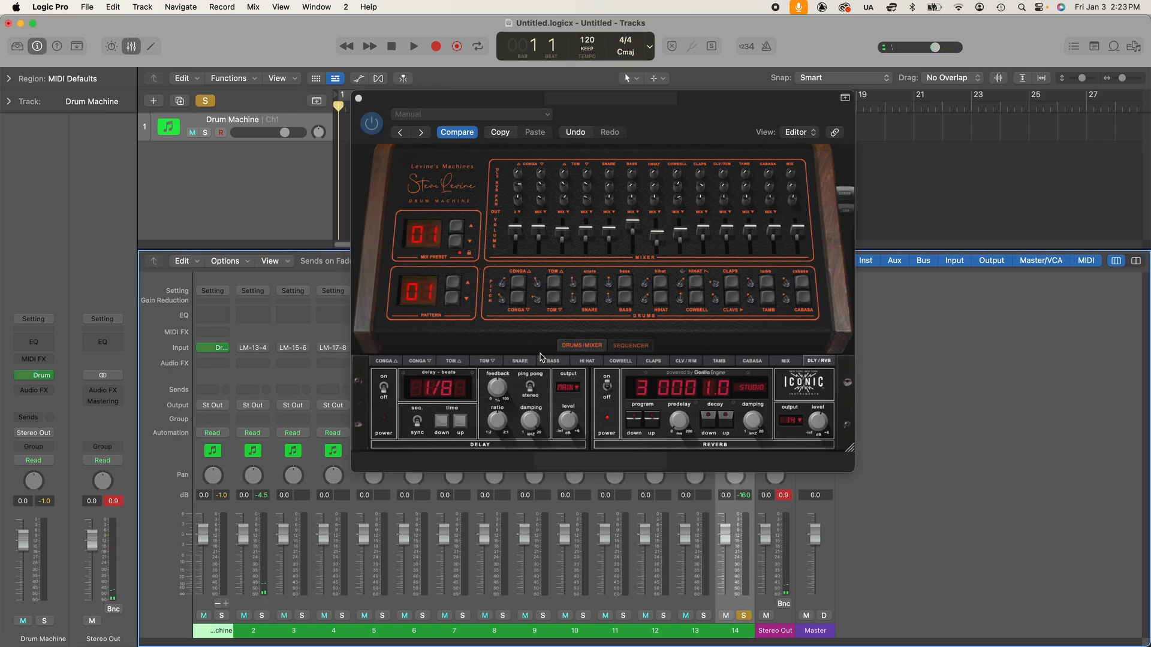
left_click(520, 286)
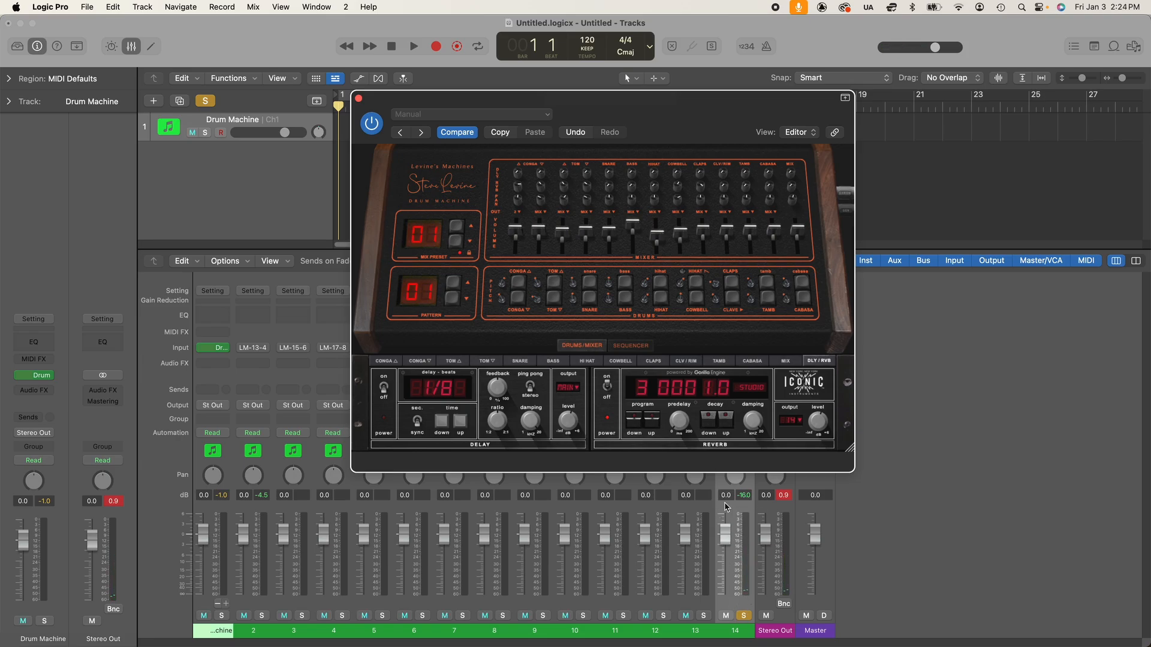
Route the Delay section's output to channel 13 and clear the solo on channel 14.
left_click(568, 388)
left_click(560, 509)
left_click(743, 617)
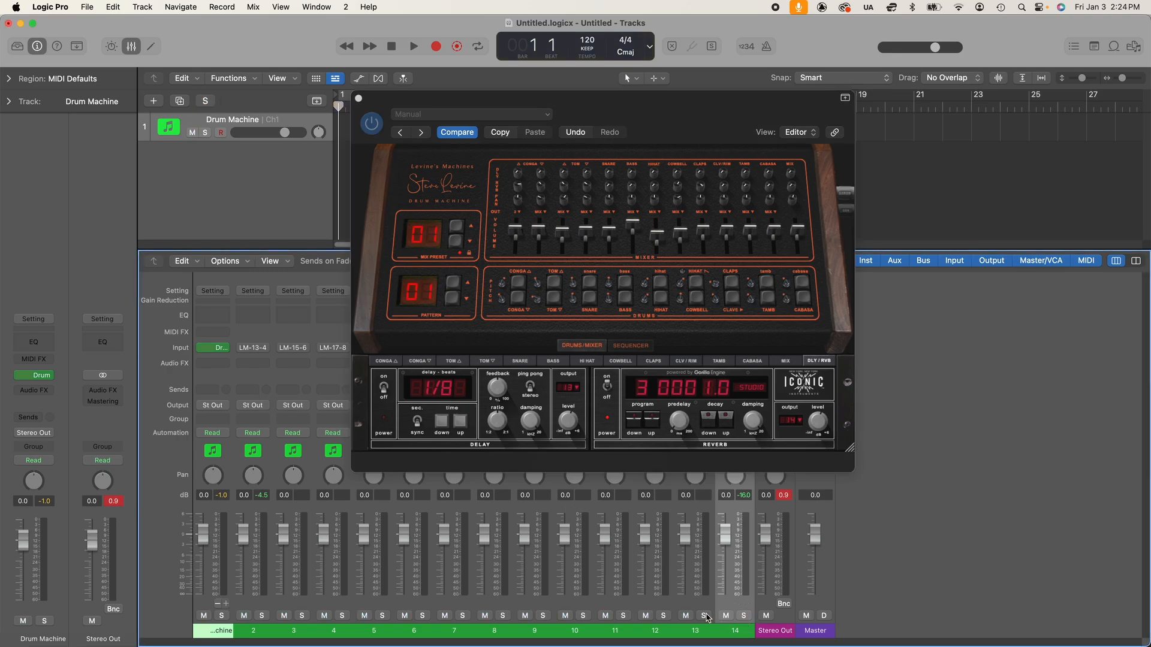
Adjust the high conga's delay send and switch on the delay, auditioning the pad with channel 13 soloed.
left_click(519, 174)
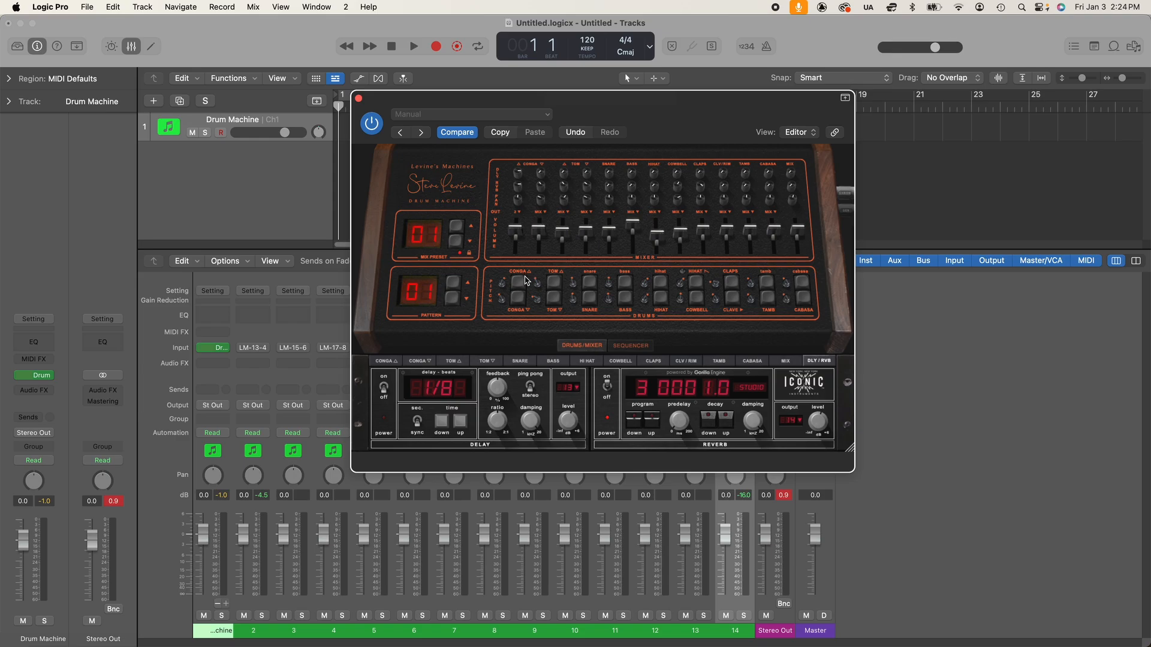
left_click(384, 388)
left_click(519, 283)
left_click(705, 615)
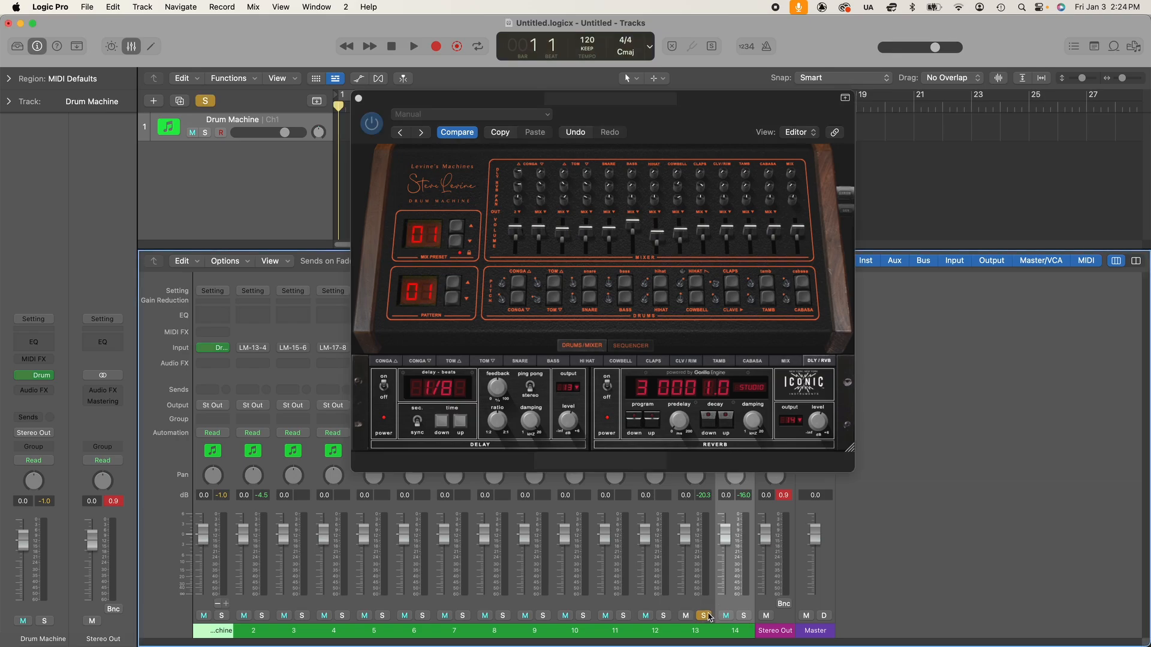
left_click(519, 284)
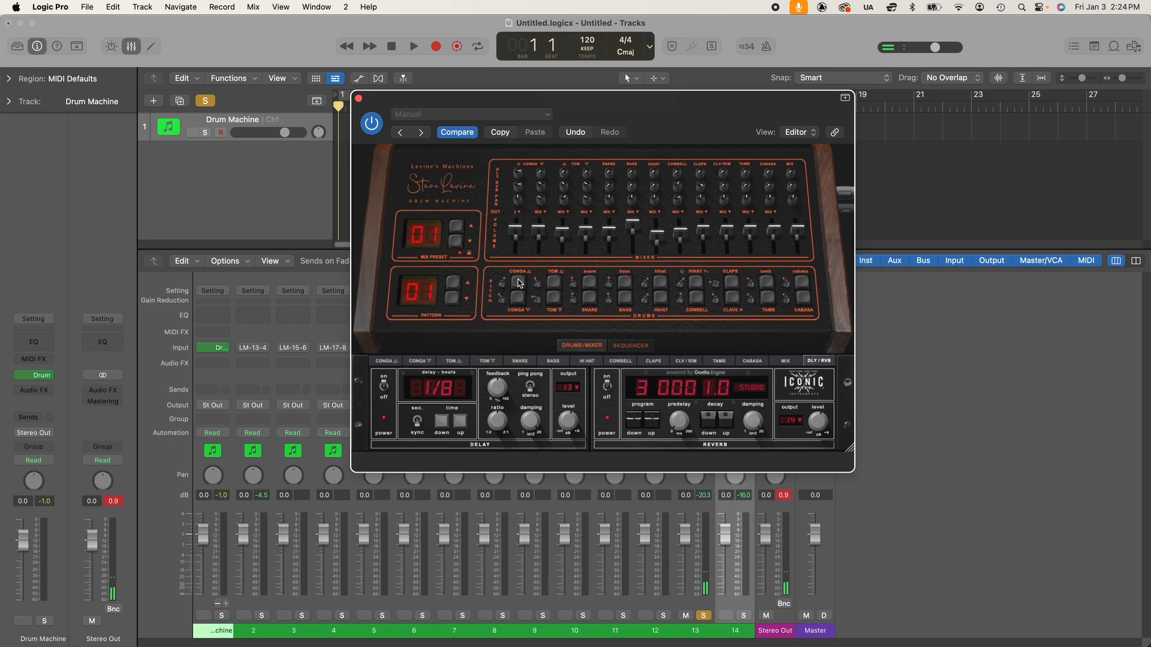
Route the low conga, high tom, low tom and snare to outputs 3, 4, 5 and 6 respectively.
left_click(541, 211)
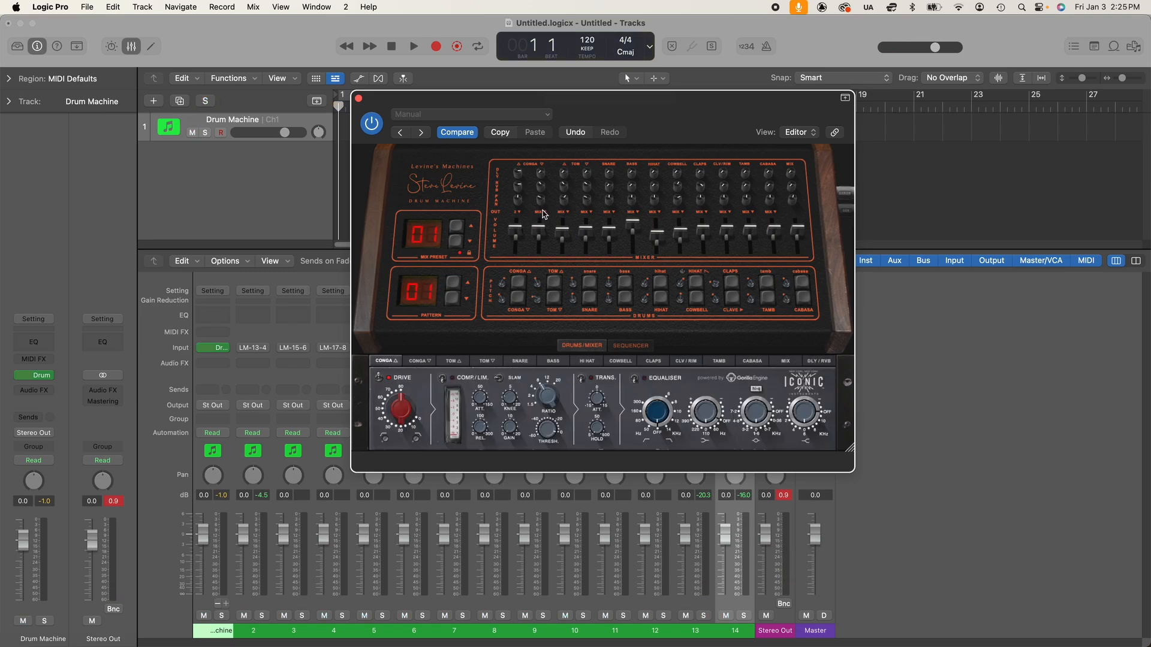
left_click(542, 211)
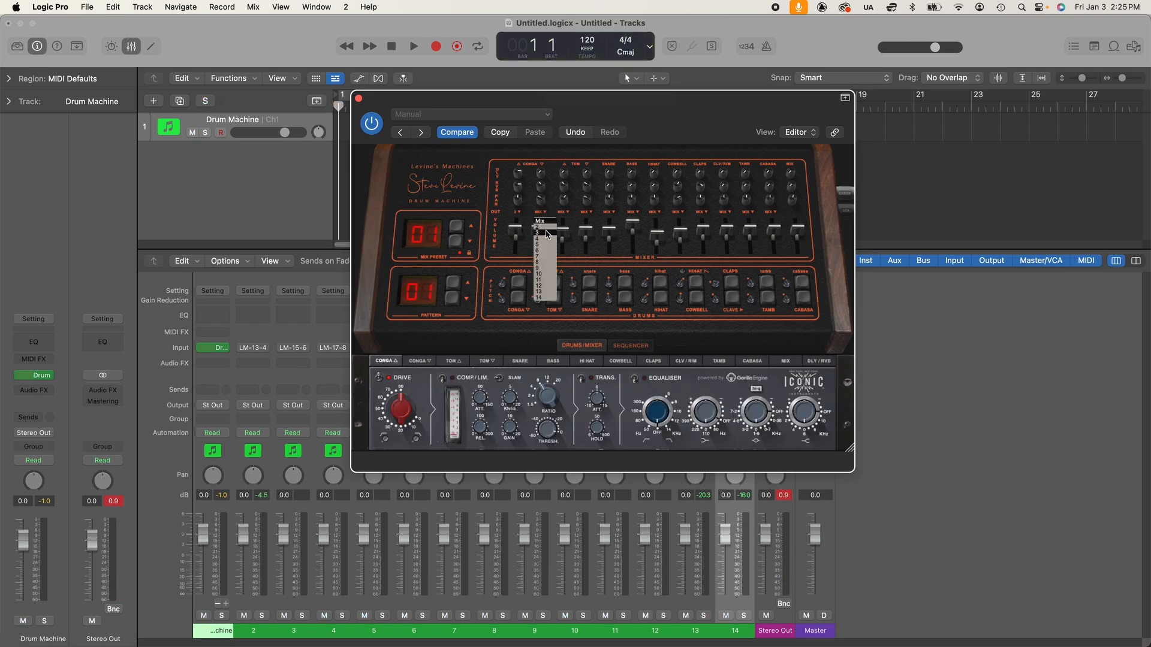
left_click(546, 232)
left_click(564, 212)
left_click(571, 239)
left_click(586, 212)
left_click(593, 245)
left_click(609, 213)
left_click(616, 250)
Route the drum mixer channels from bass through cabasa to outputs 7 through 13 in order.
left_click(633, 212)
left_click(641, 257)
left_click(655, 212)
left_click(663, 262)
left_click(678, 212)
left_click(685, 269)
left_click(701, 212)
left_click(708, 274)
left_click(725, 213)
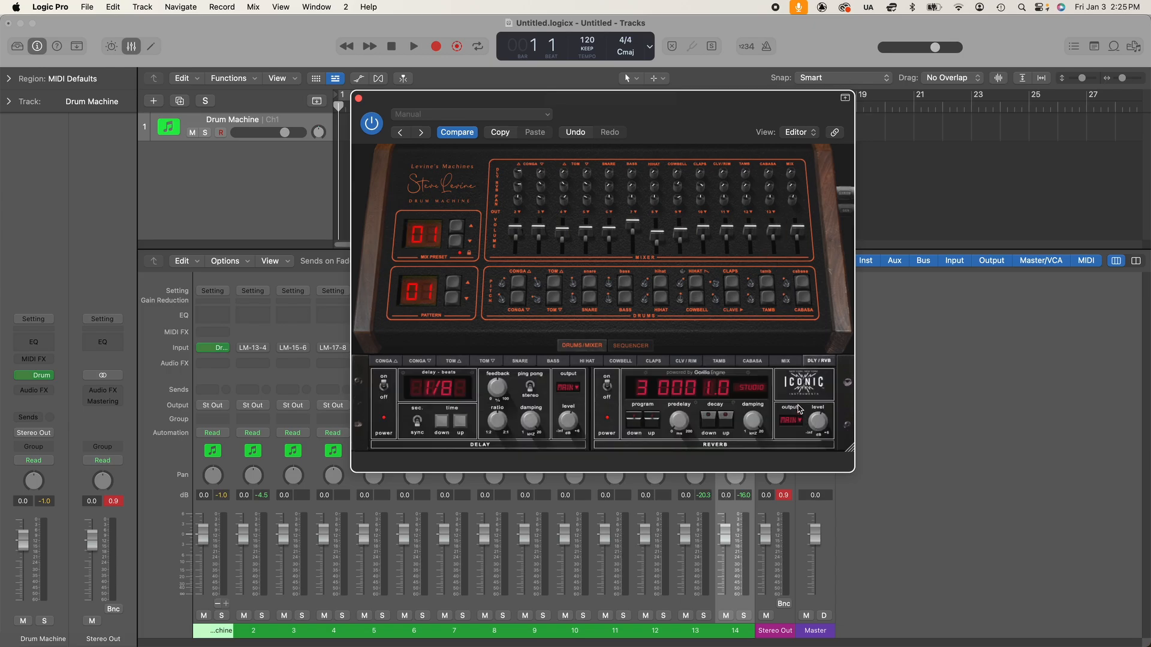
Show the step sequencer and play pattern 01 through the separate outputs.
left_click(618, 346)
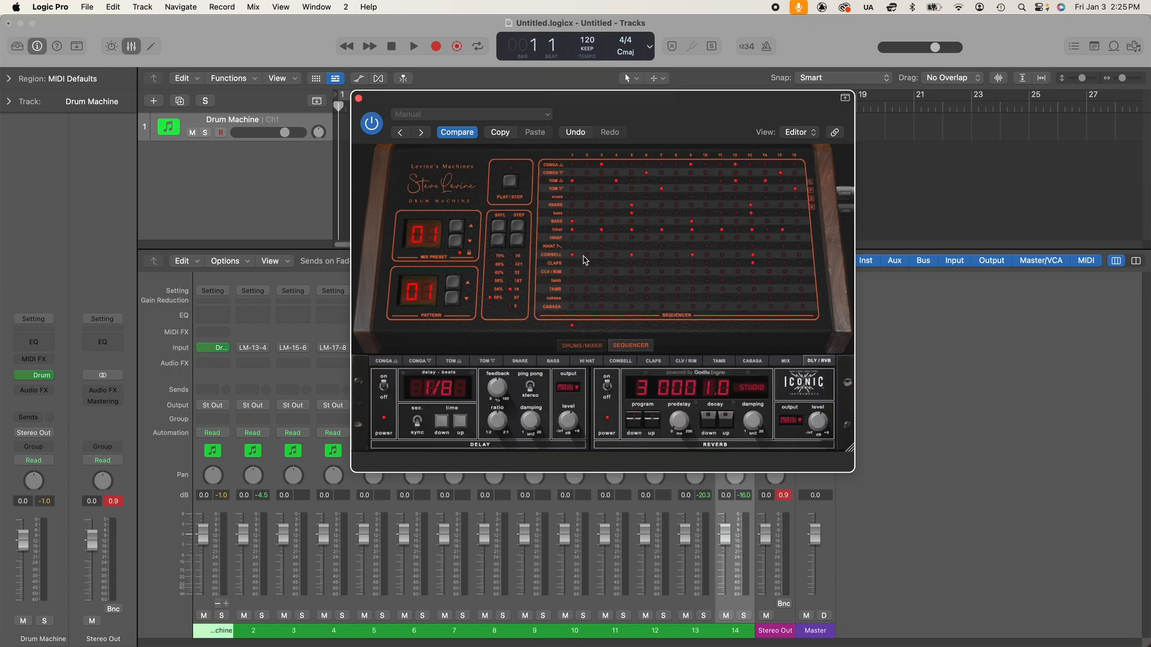
left_click(511, 182)
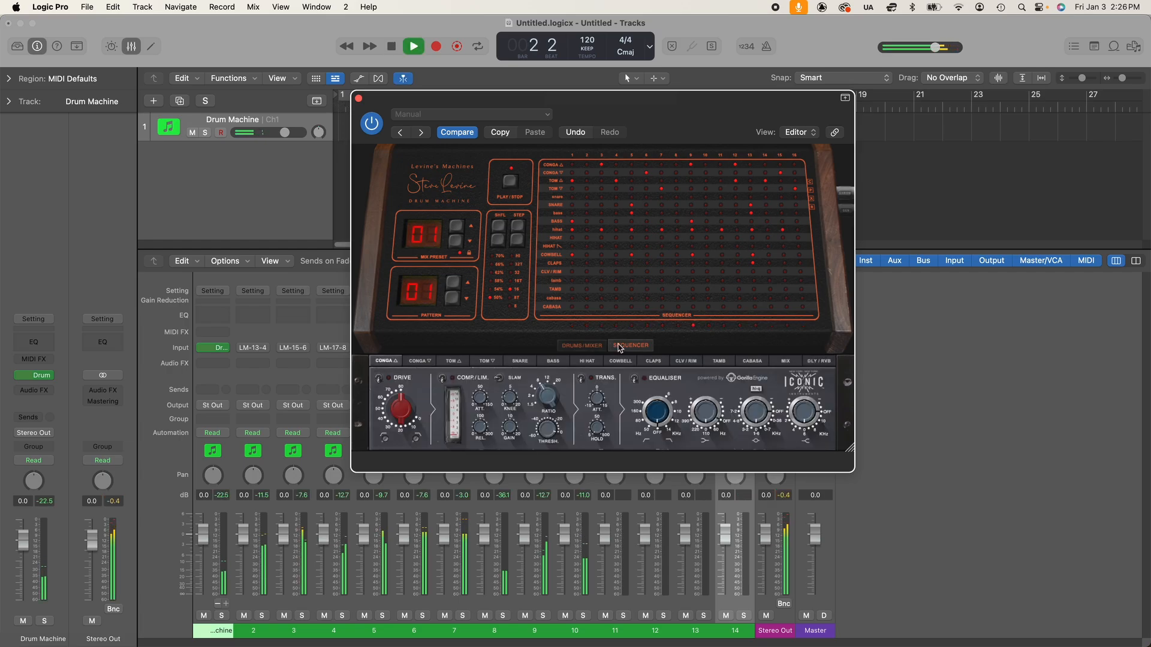
key("space")
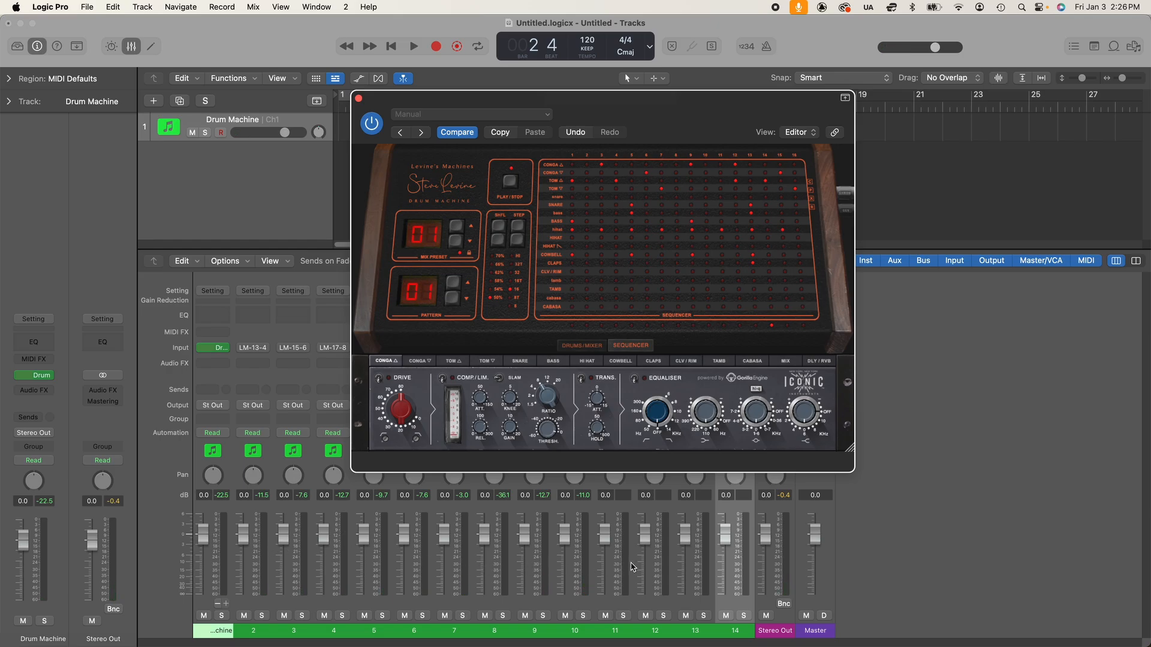
Solo the main Drum Machine channel during pattern playback and return to the drums and mixer view.
left_click(222, 616)
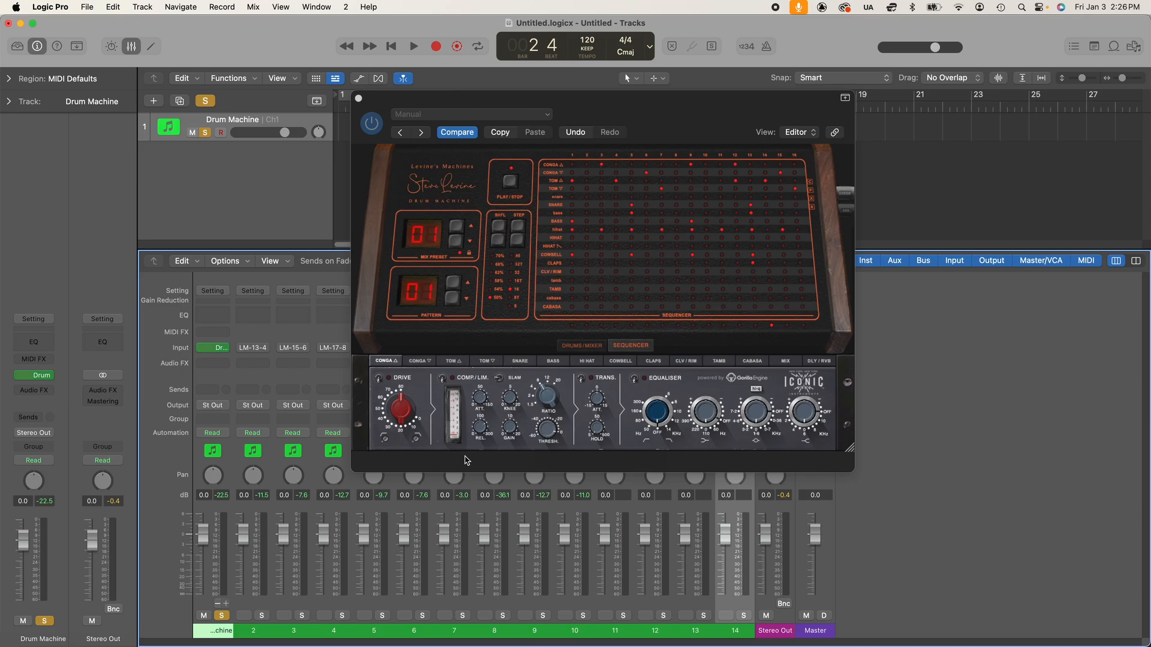
key("space")
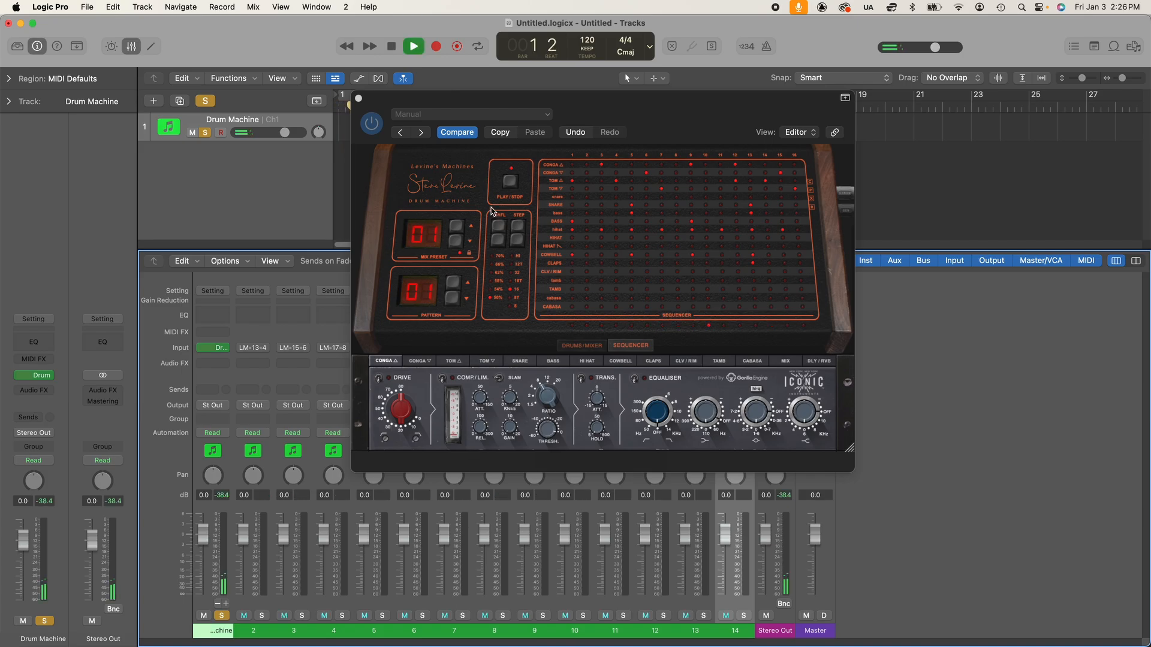
left_click(572, 346)
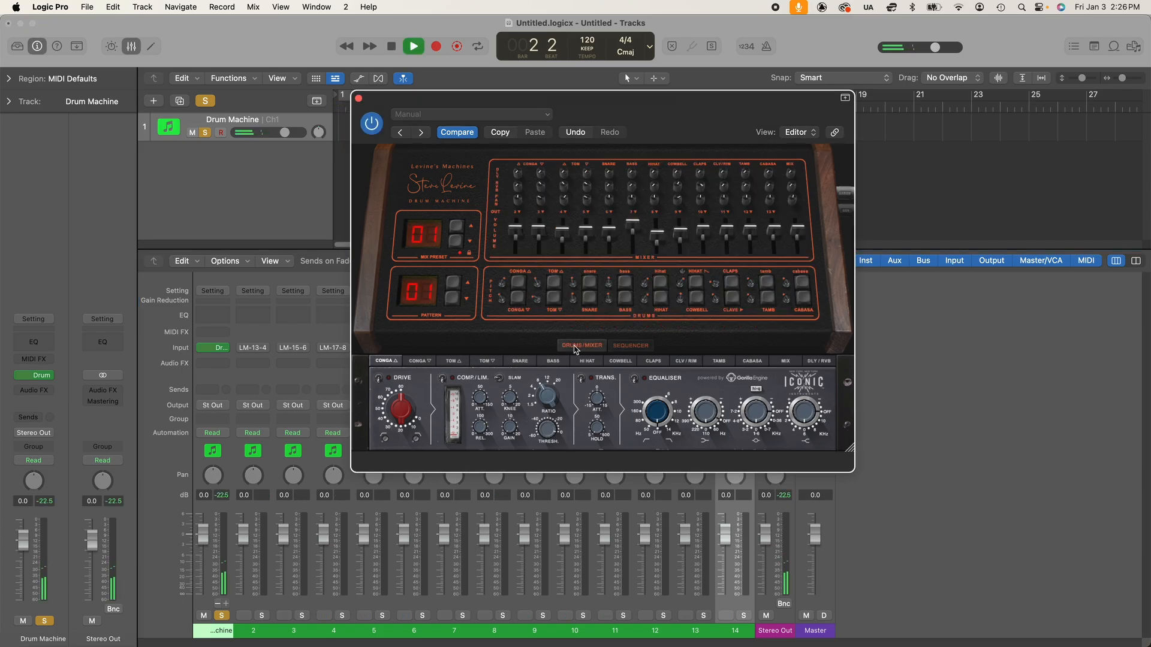
key("space")
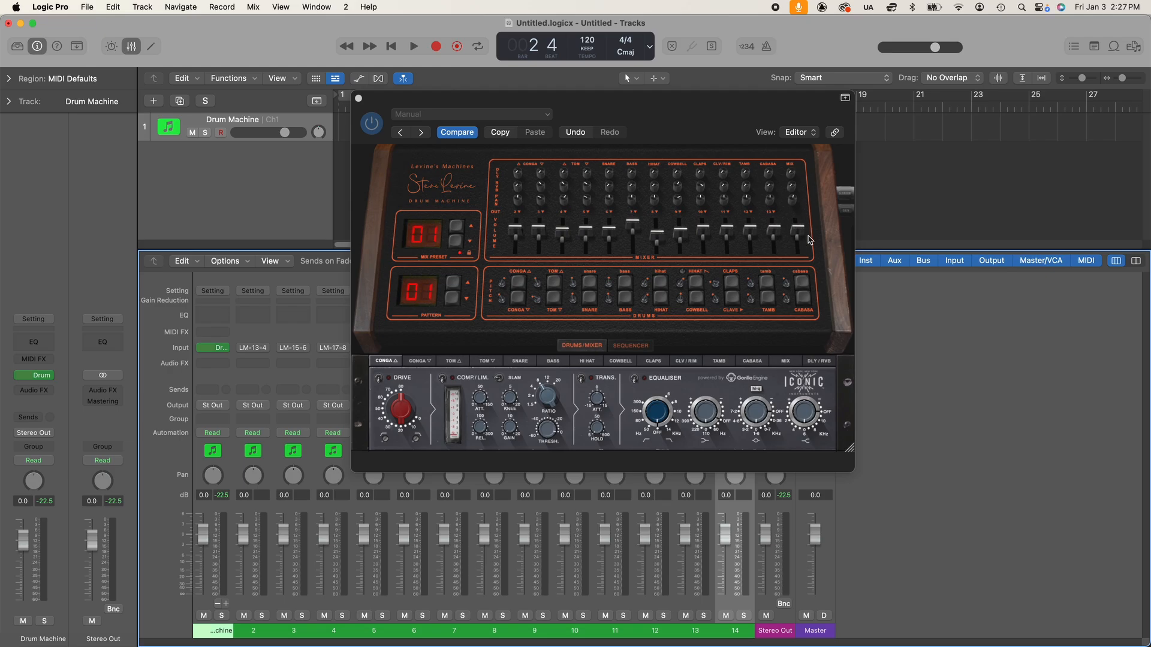
Show the Mix channel's effects and lower its volume fader while playing the pattern.
left_click(786, 360)
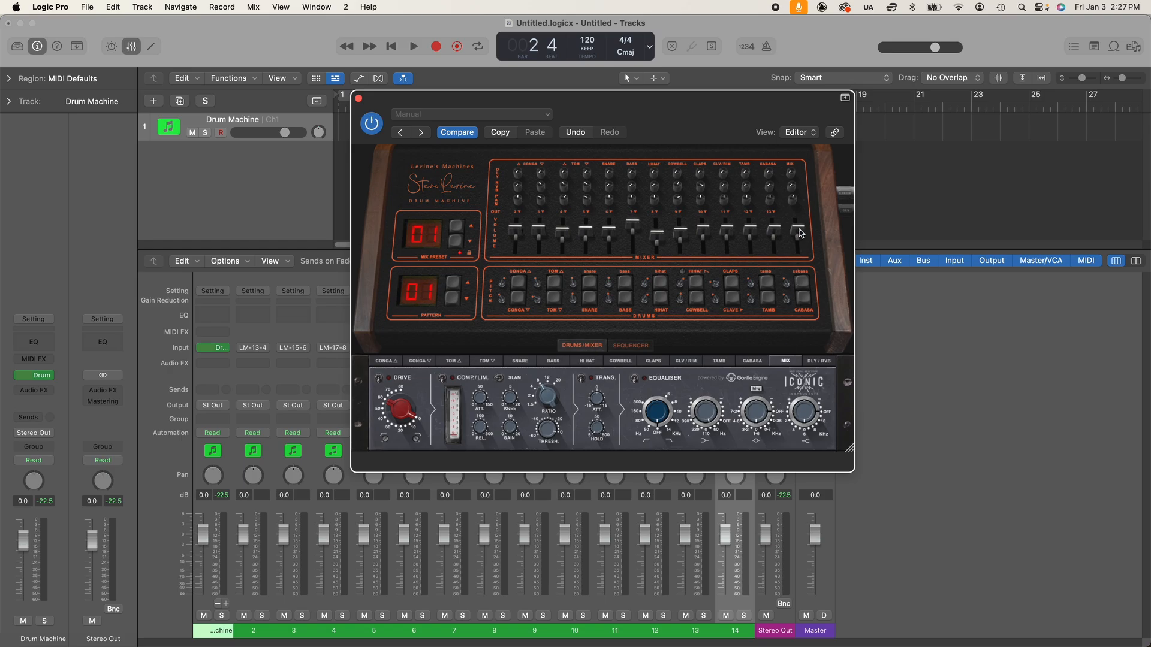
key("space")
mouse_move(800, 227)
left_mouse_down()
mouse_move(809, 311)
mouse_move(795, 233)
left_mouse_up()
key("space")
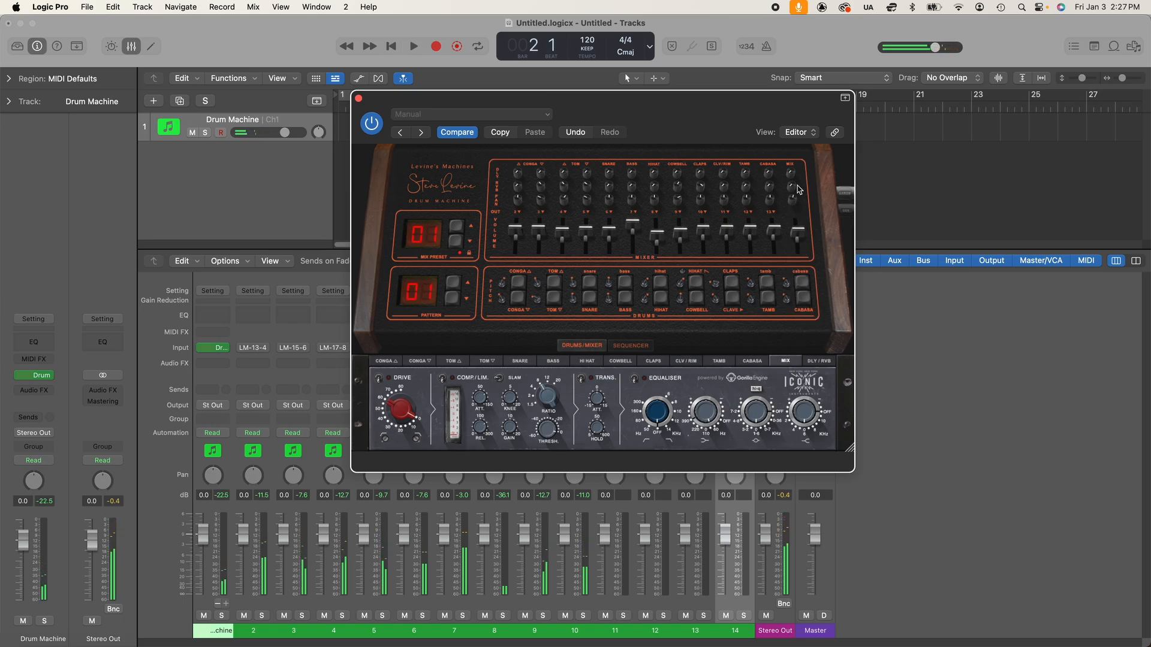
Play the pattern and toggle the Mix channel's Drive to check which outputs it affects.
key("space")
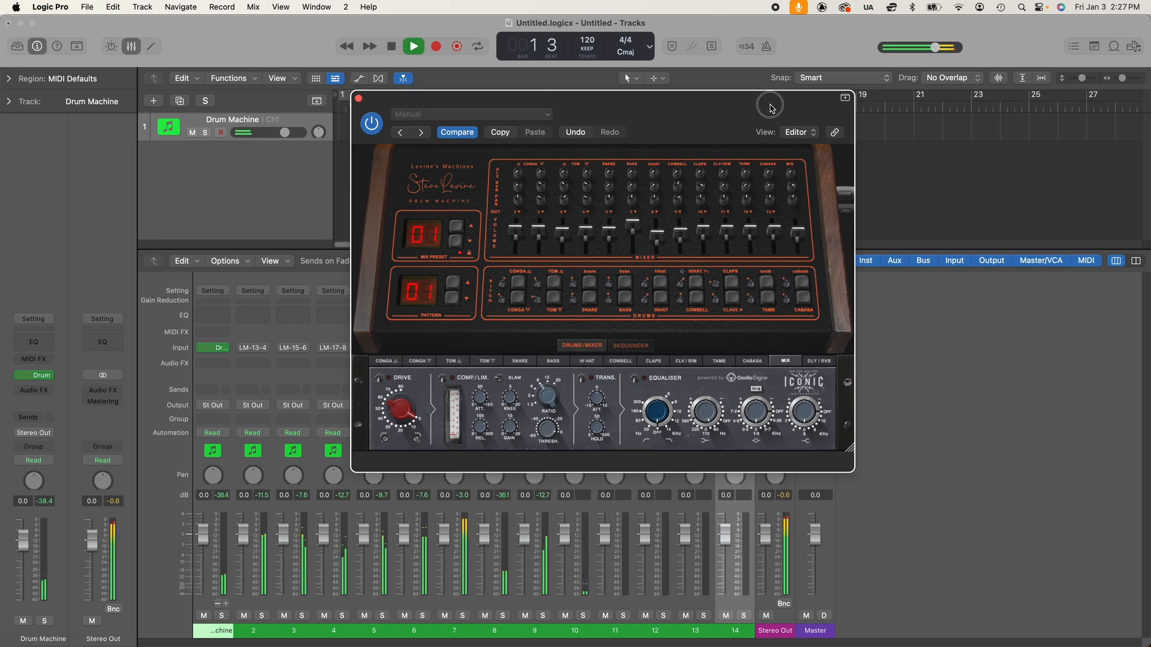
key("space")
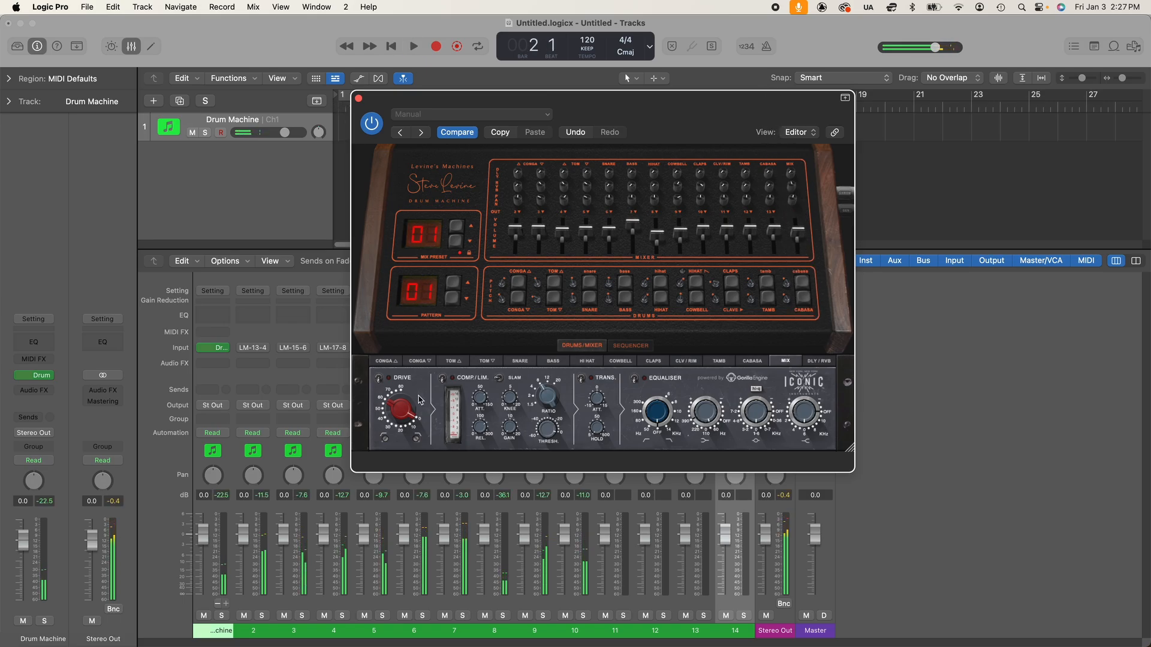
key("space")
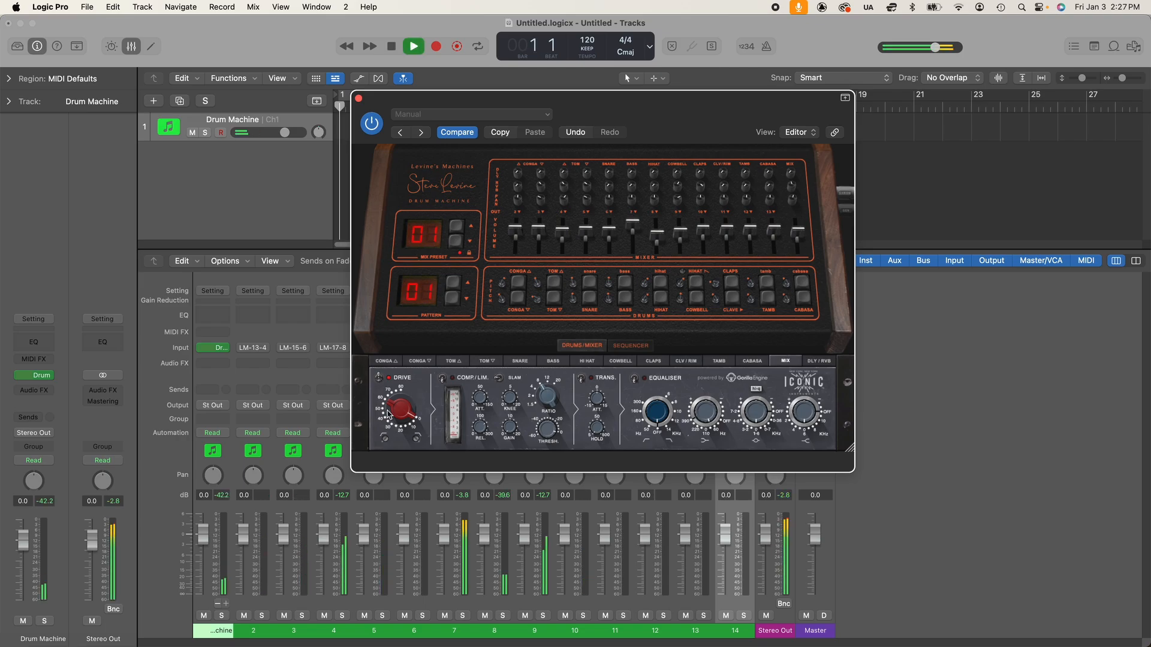
key("space")
left_click(379, 378)
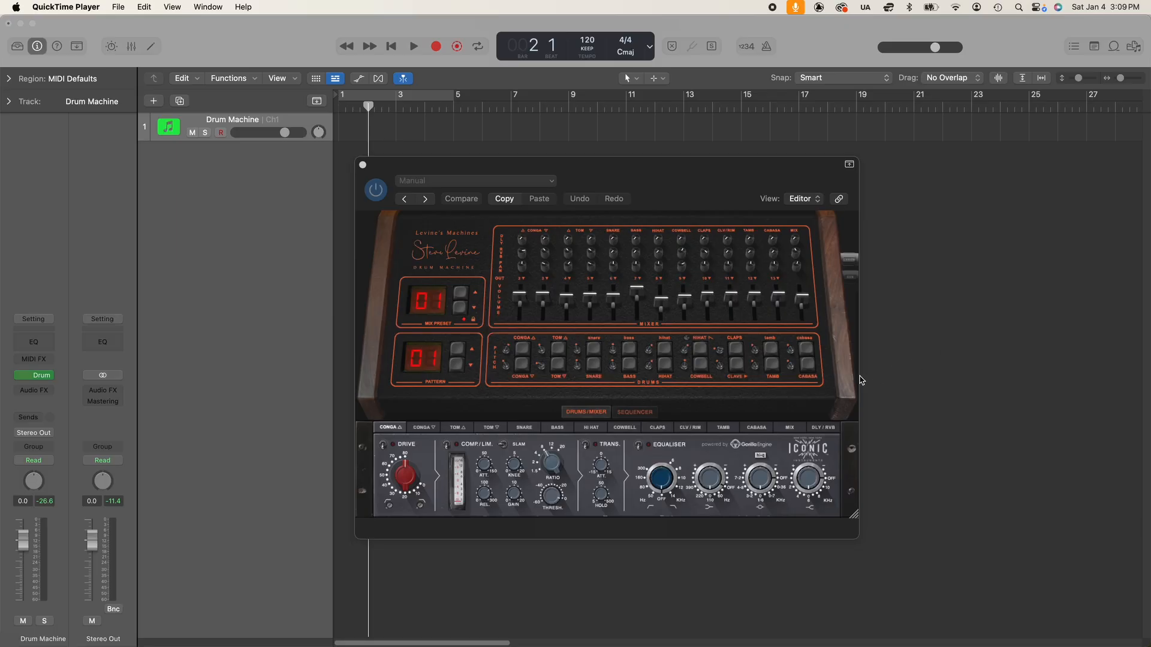
Show the effects strips of the low conga, high tom, low tom and snare one after another.
left_click(425, 430)
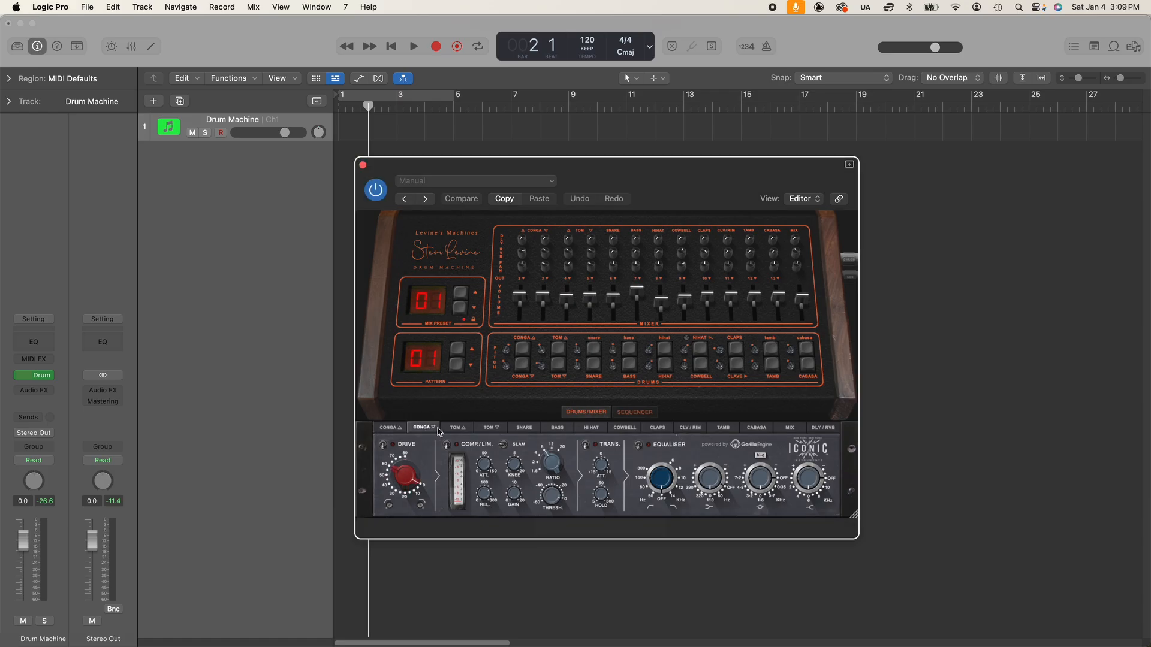
left_click(456, 431)
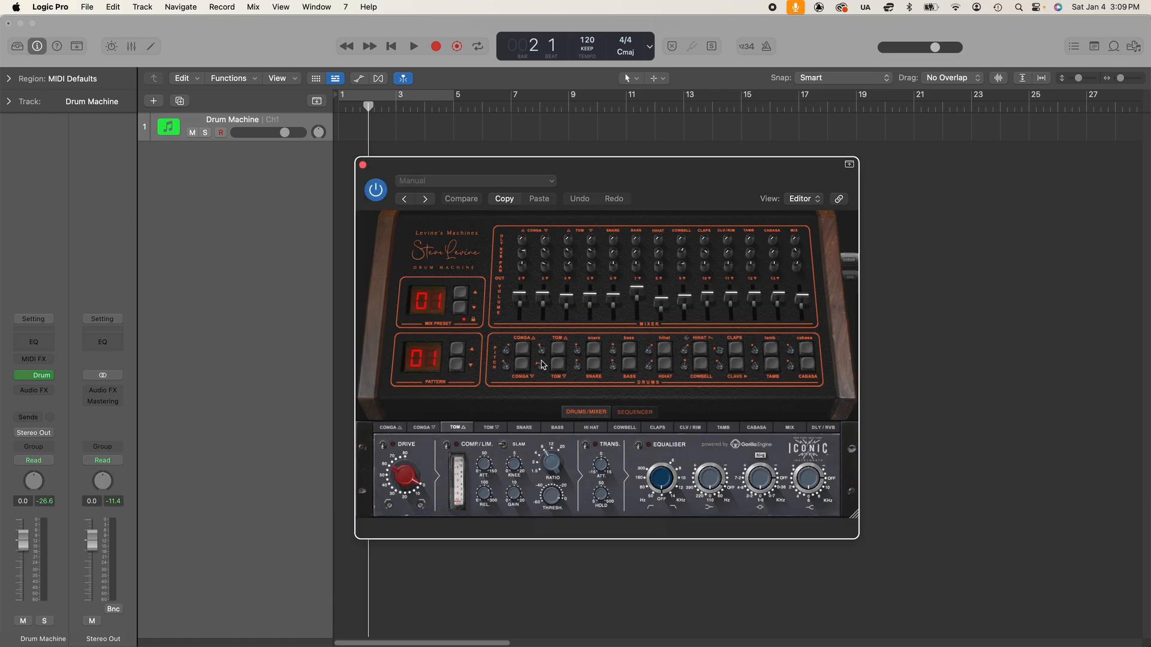
left_click(498, 427)
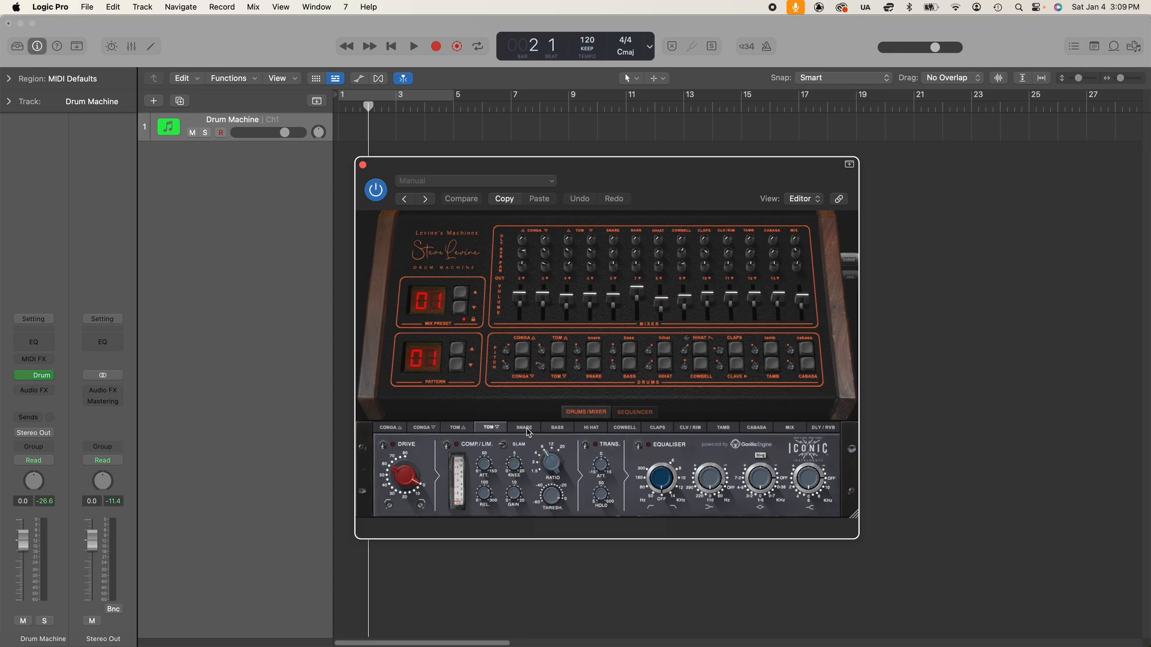
left_click(526, 429)
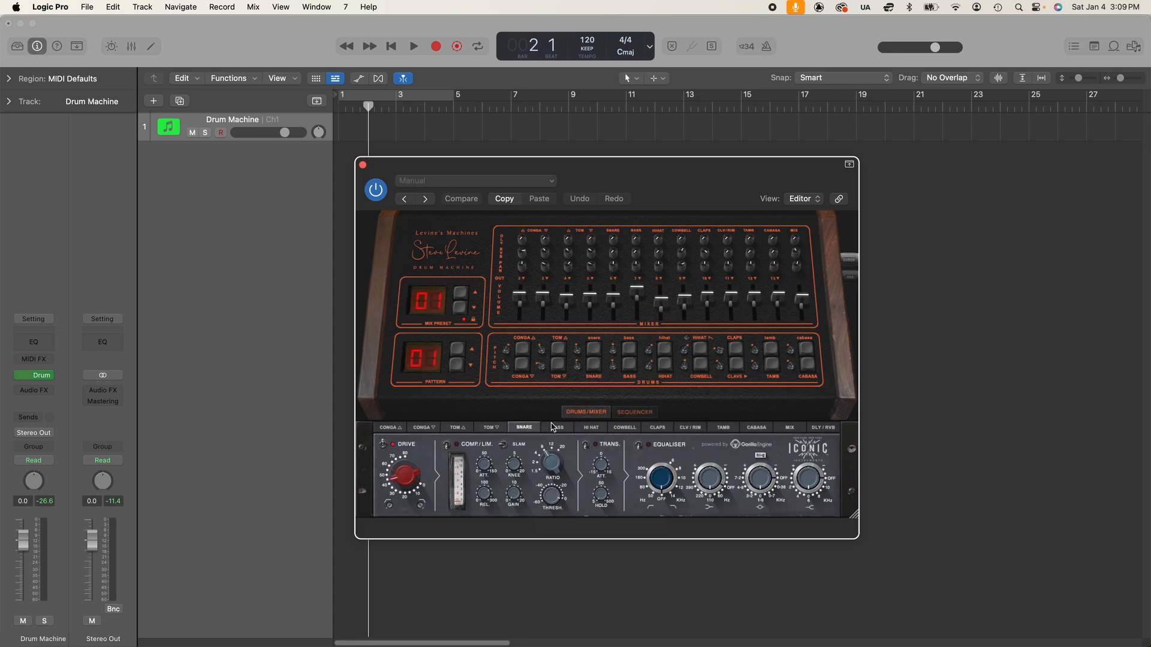
Examine the effects strips from high conga through hi-hat, plus the Mix strip and the delay and reverb unit.
left_click(392, 428)
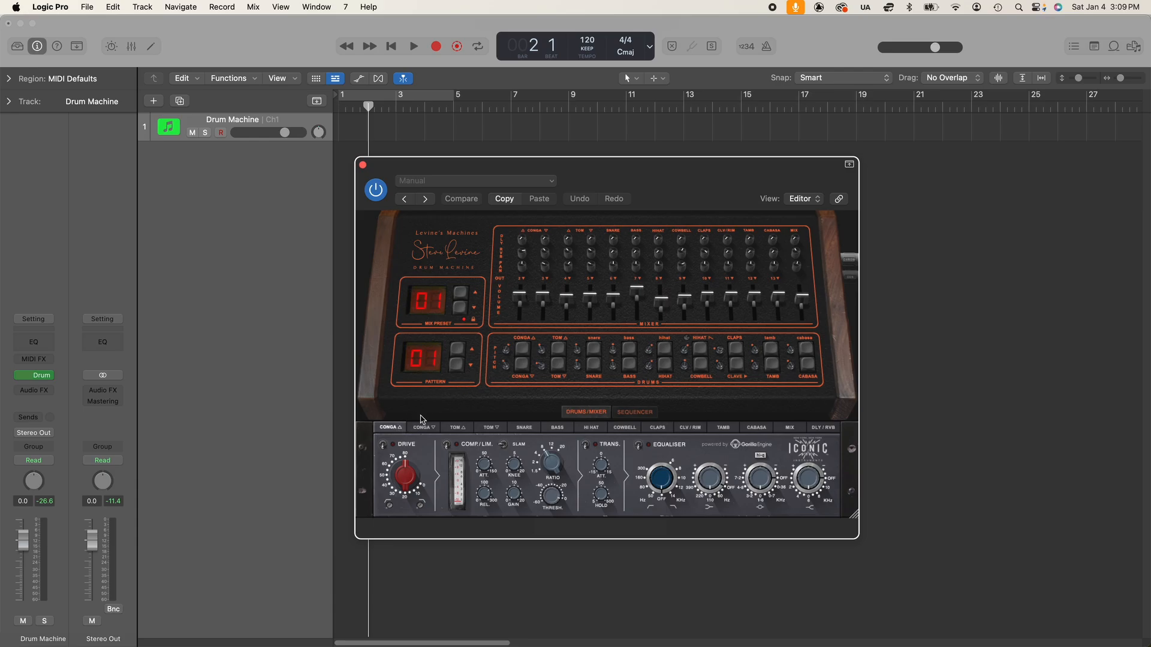
left_click(427, 428)
left_click(456, 430)
left_click(491, 431)
left_click(527, 430)
left_click(557, 431)
left_click(593, 430)
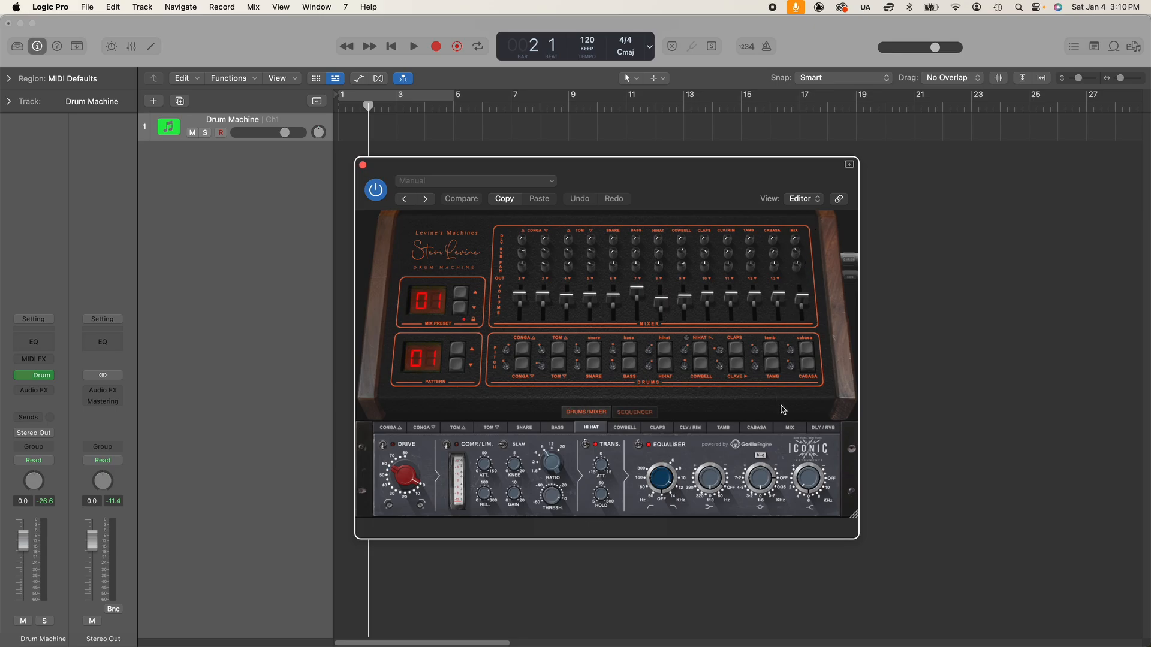
left_click(789, 428)
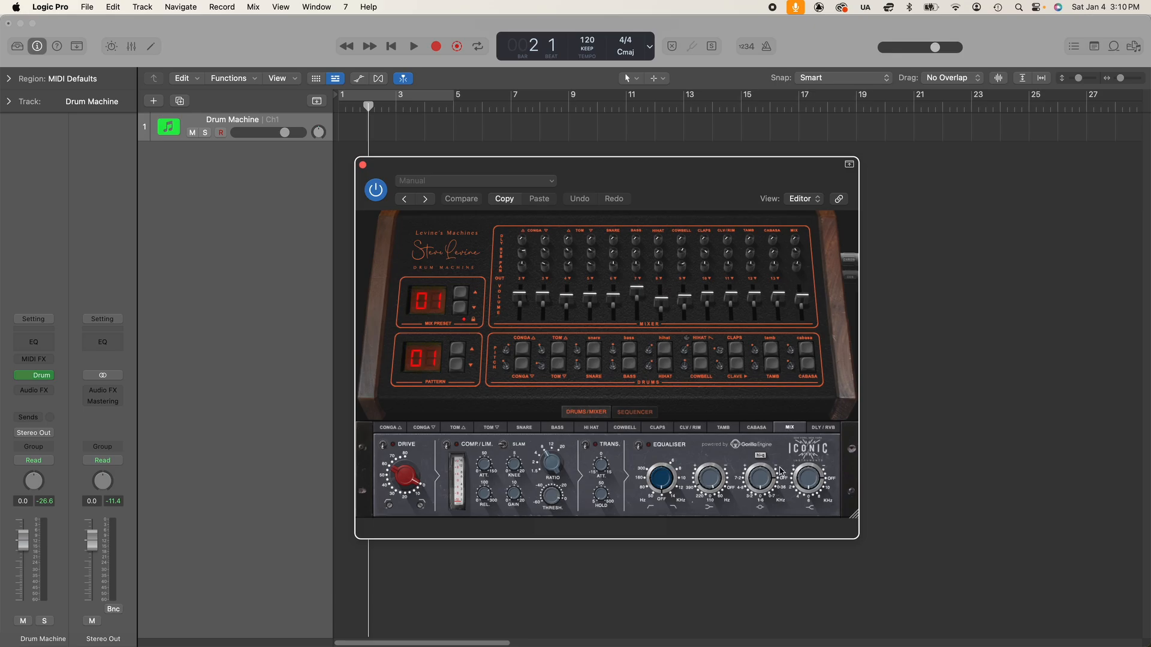
left_click(822, 429)
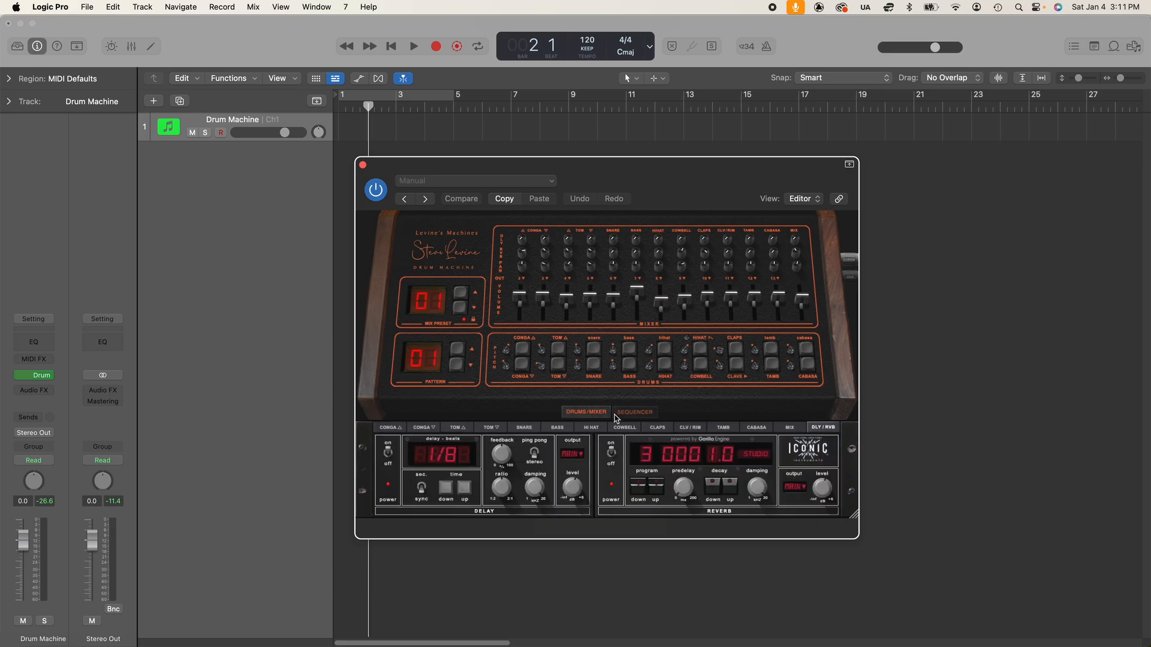
Switch off both the delay and the reverb, and return to the high conga's effects strip.
left_click(387, 456)
left_click(612, 455)
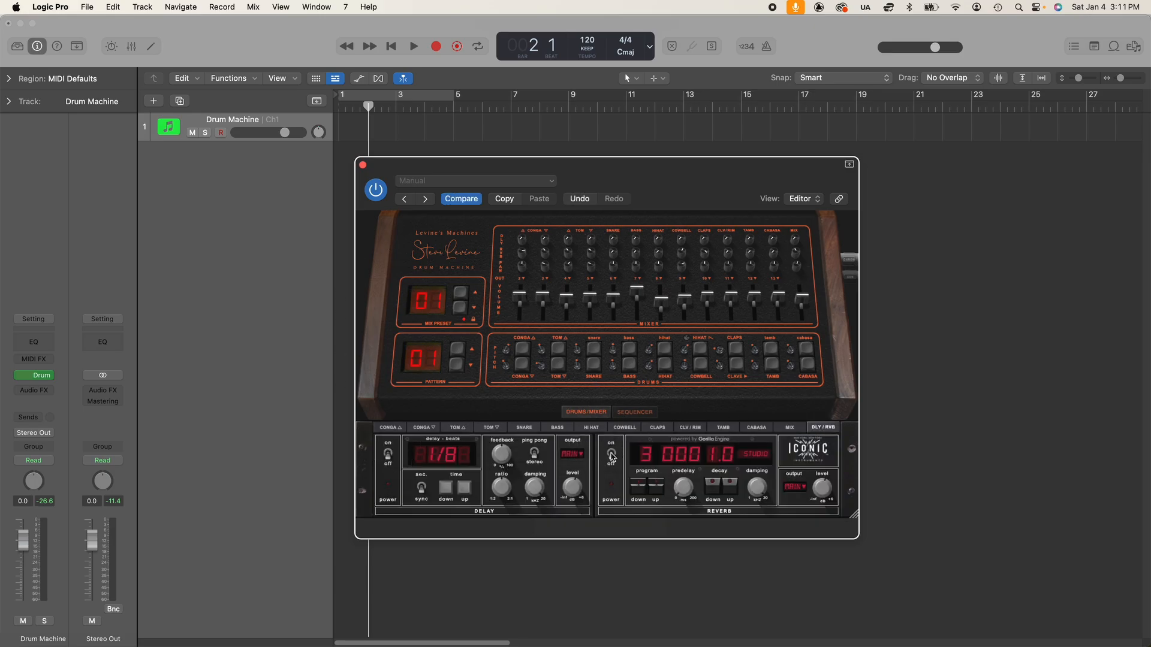
left_click(394, 429)
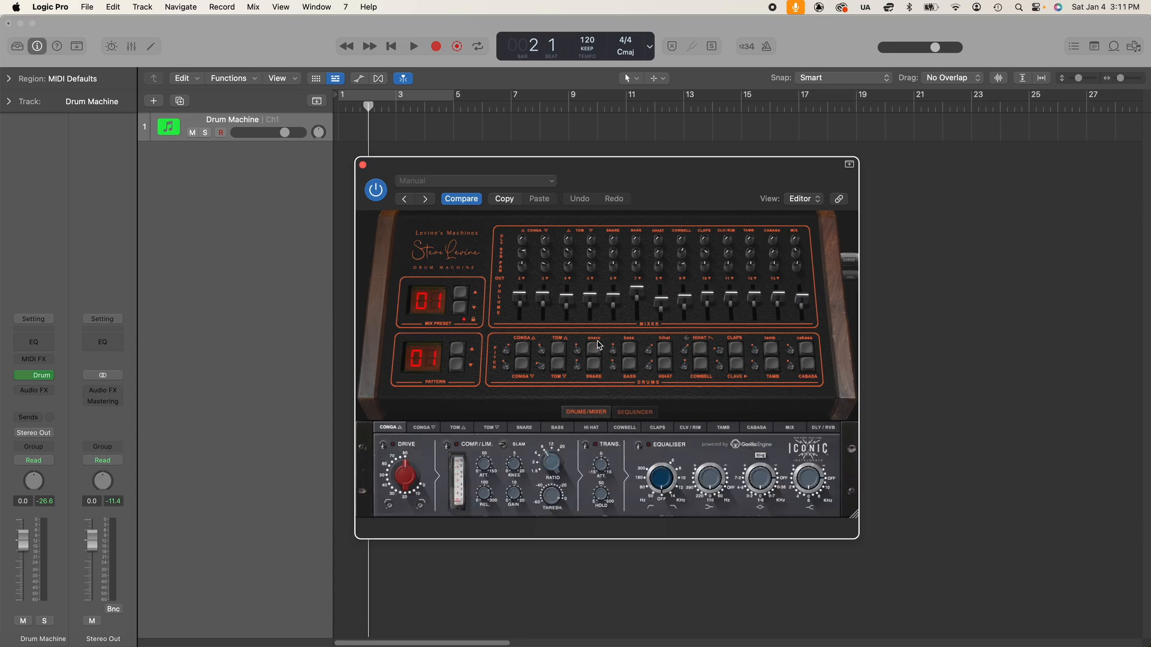
Raise the snare's Drive and adjust its two Drive filters while auditioning the snare pad.
left_click(525, 428)
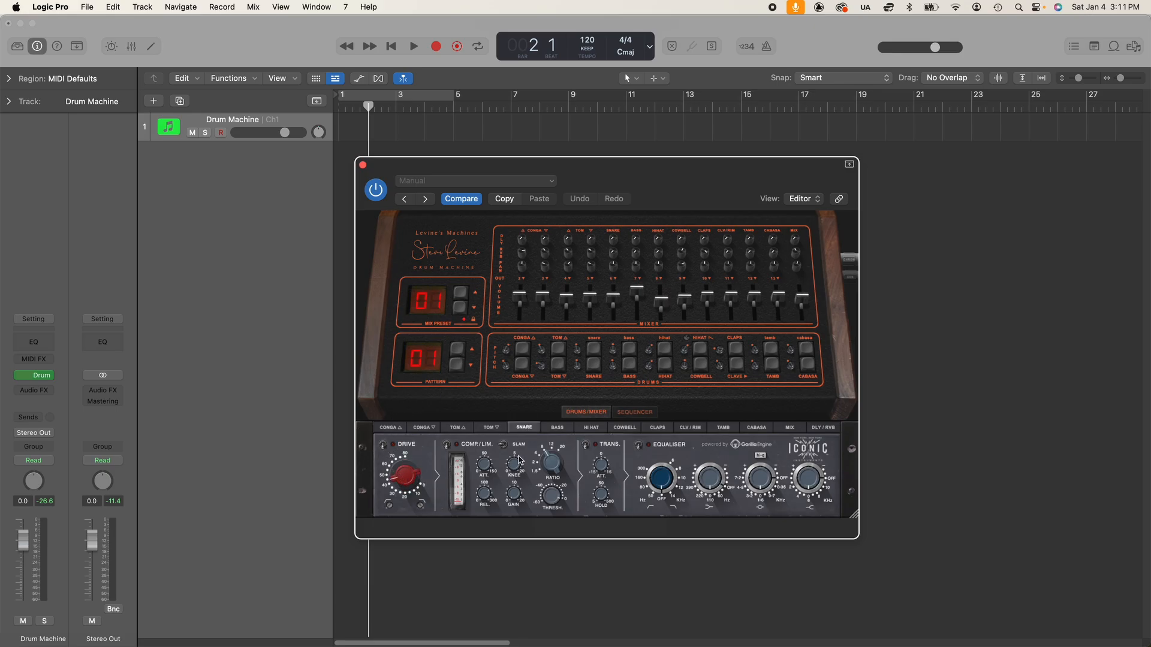
left_click(595, 365)
left_click_drag(413, 481, 428, 406)
left_click(595, 365)
left_click(391, 508)
left_click(421, 504)
left_click_drag(420, 502, 423, 551)
Show the Mix channel's effects and route the individually assigned drum channels' outputs to Mix.
left_click(791, 428)
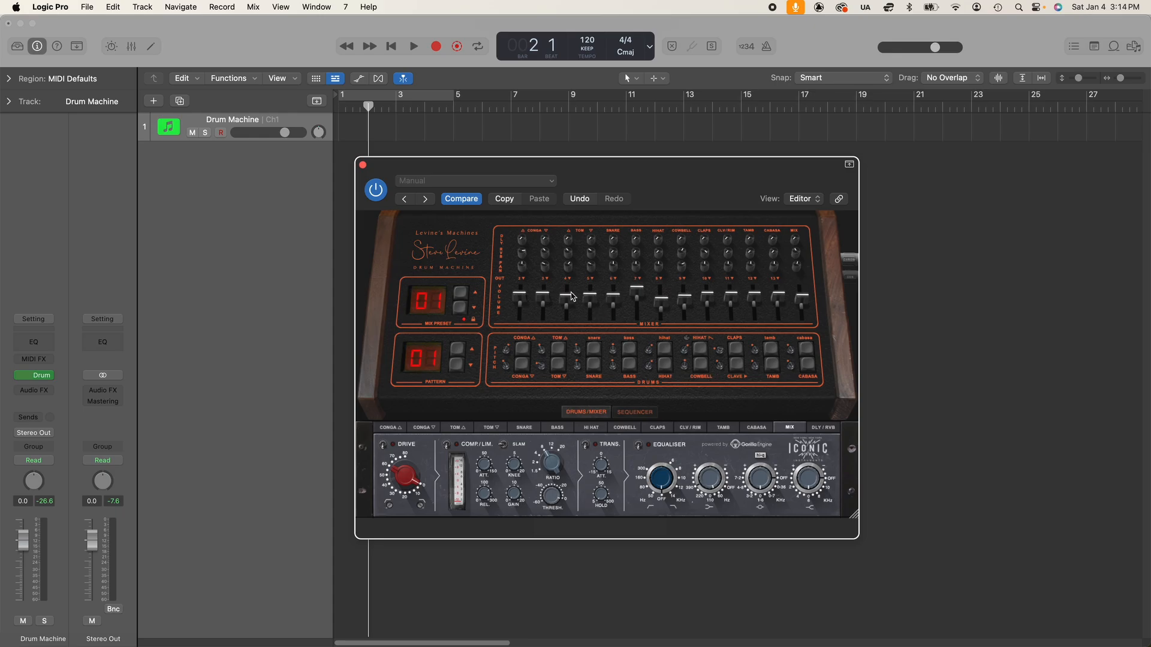
left_click(521, 279)
left_click(539, 286)
left_click(567, 278)
left_click(549, 288)
left_click(591, 279)
left_click(595, 288)
left_click(682, 279)
left_click(706, 279)
left_click(711, 288)
left_click(752, 279)
left_click(757, 288)
left_click(775, 279)
left_click(778, 287)
left_click(544, 279)
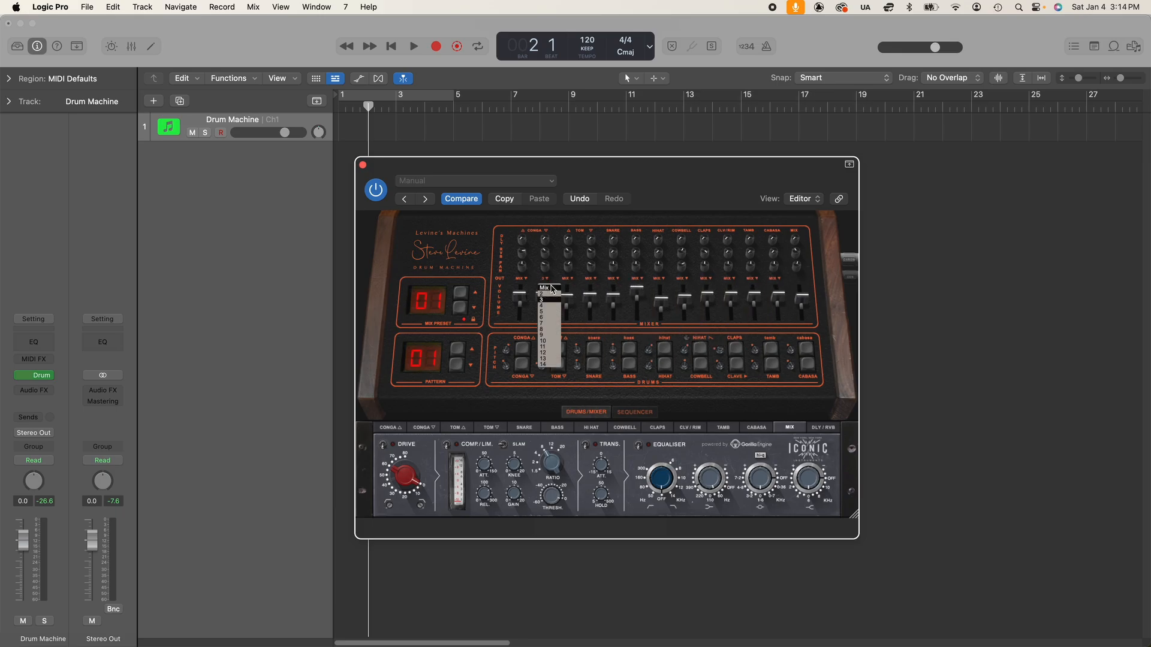
left_click(554, 291)
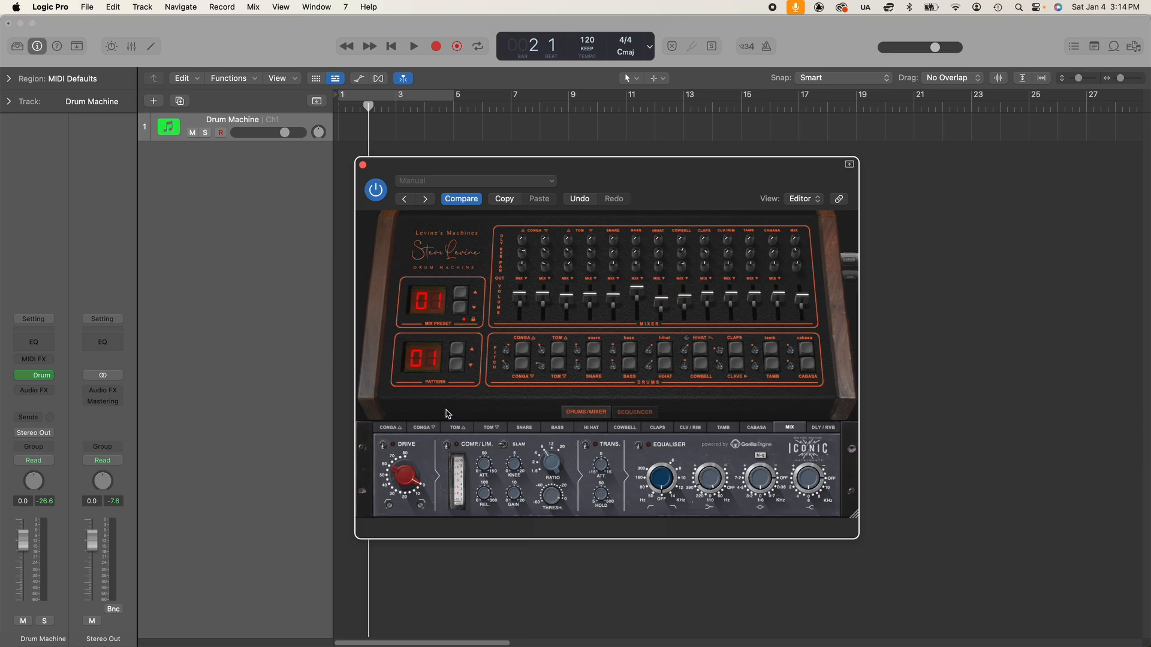
Play the pattern dry, enable and raise the Mix channel's Drive, and play the pattern again.
key("space")
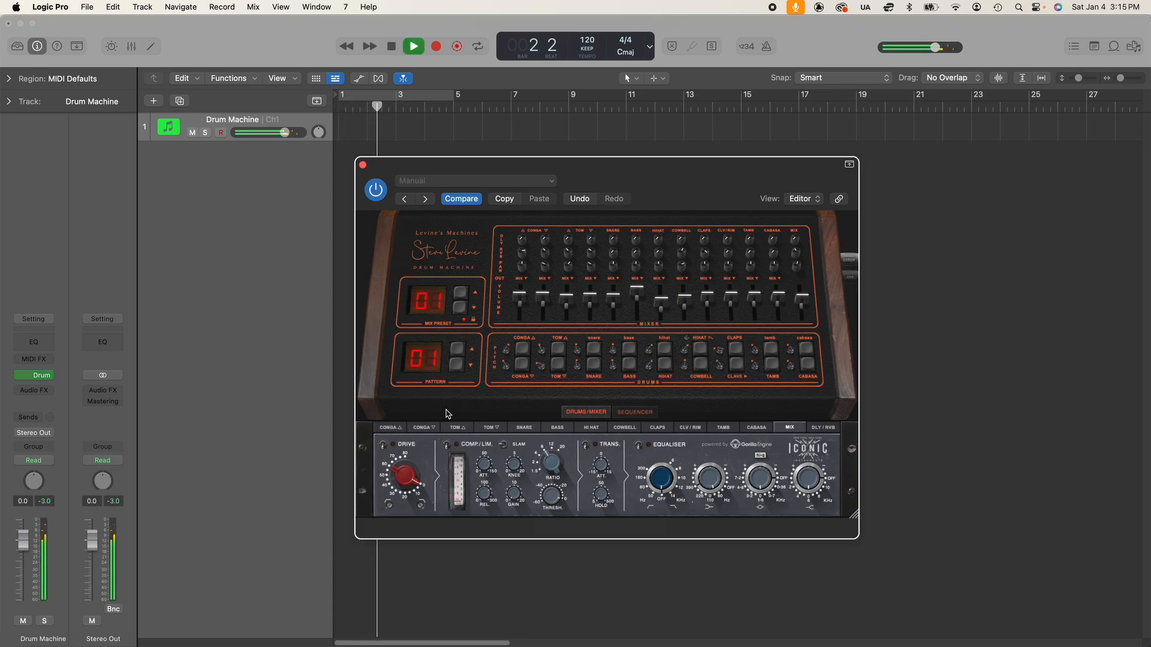
key("space")
left_click(384, 445)
left_click(398, 471)
left_click_drag(411, 474, 434, 408)
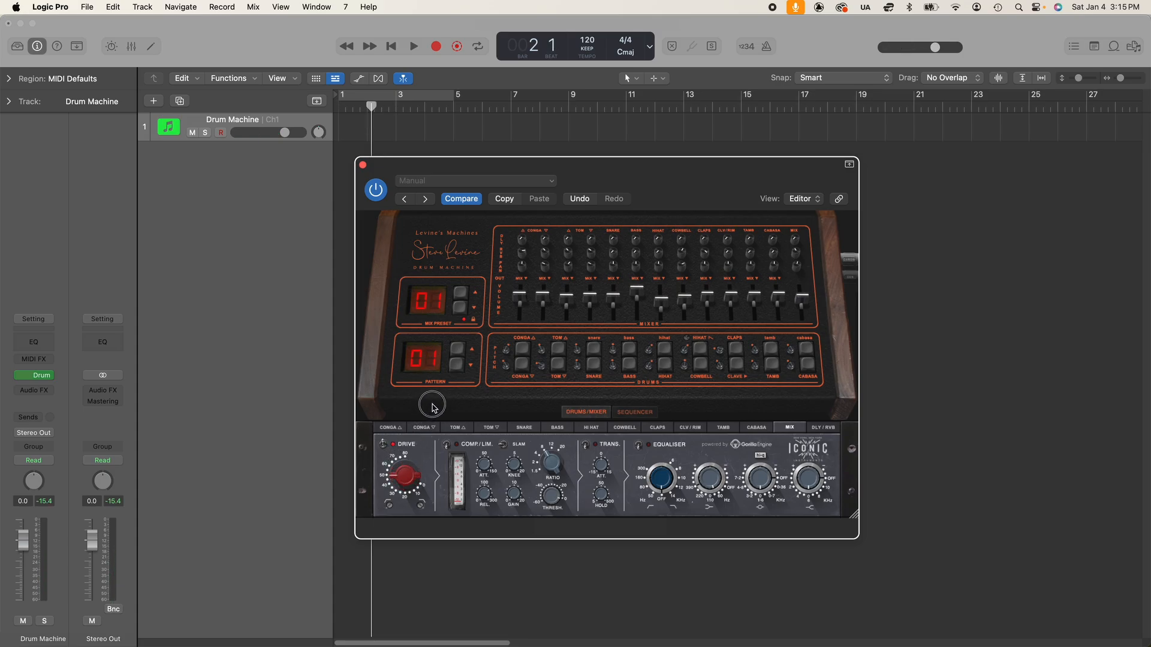
key("space")
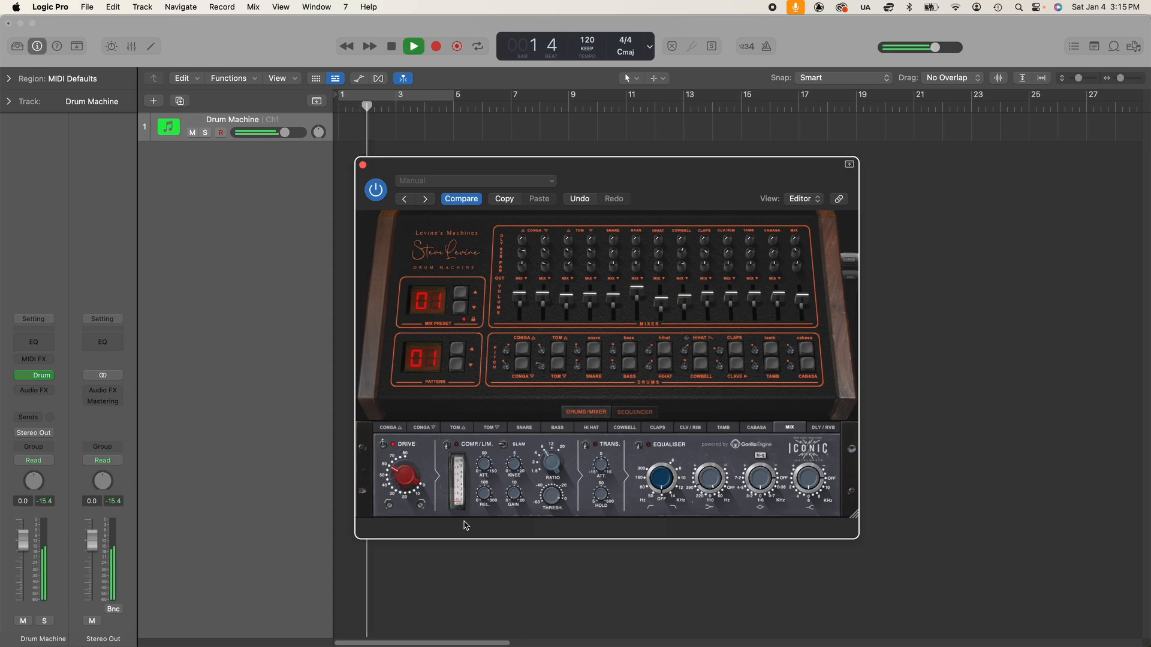
key("space")
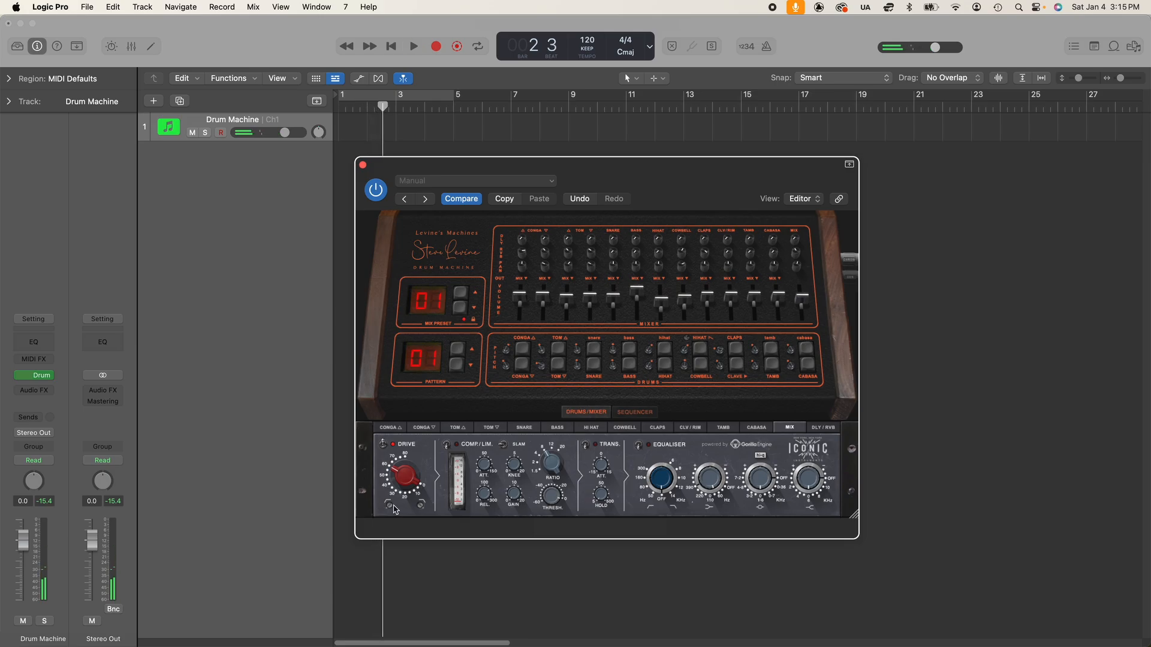
Turn up the low-cut filter of the Mix channel's Drive and play the pattern.
left_click_drag(392, 508, 390, 463)
key("space")
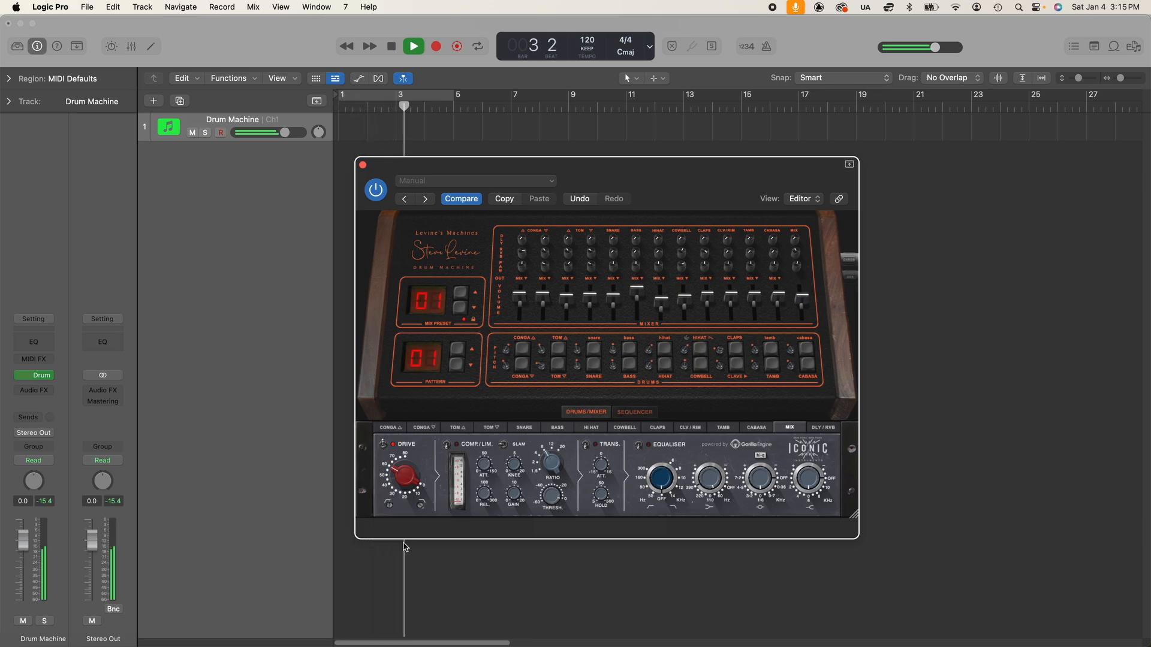
key("space")
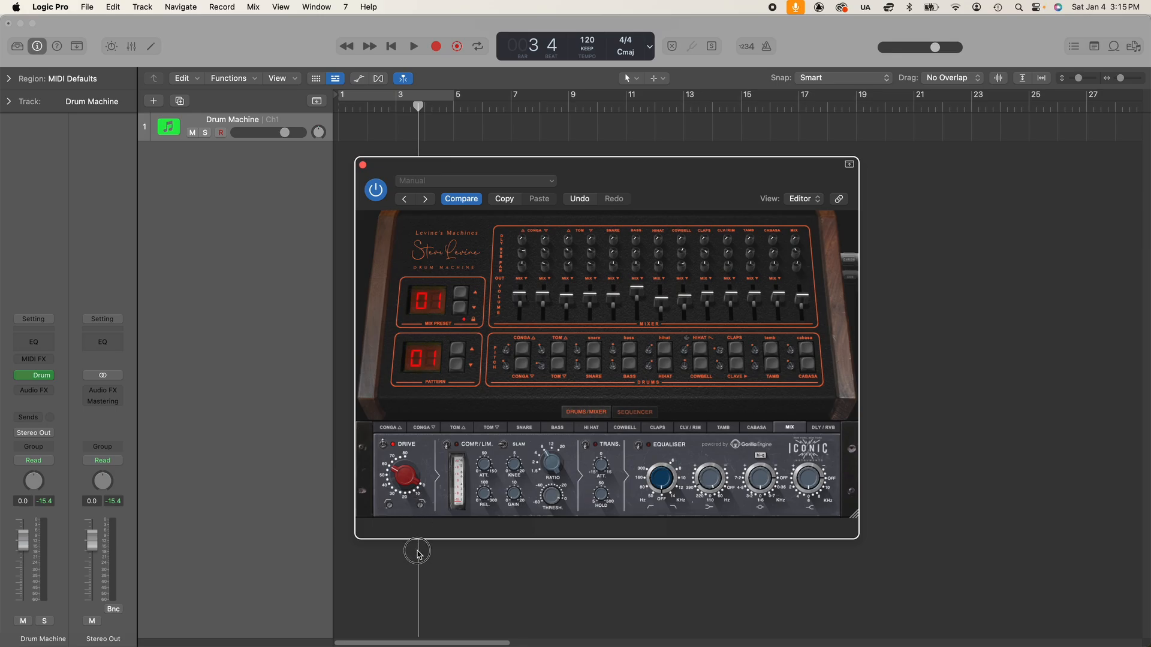
Replay the pattern from the start while lowering the Mix Drive's high-cut filter, and audition the pattern again.
key("Return")
key("space")
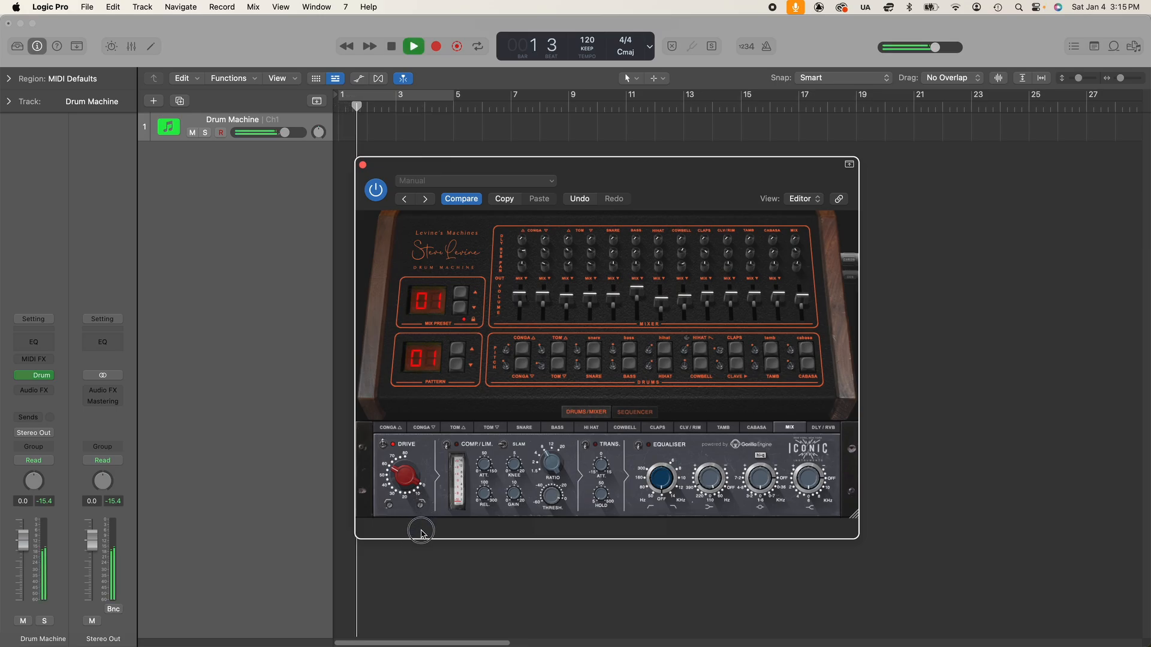
left_click_drag(421, 506, 421, 532)
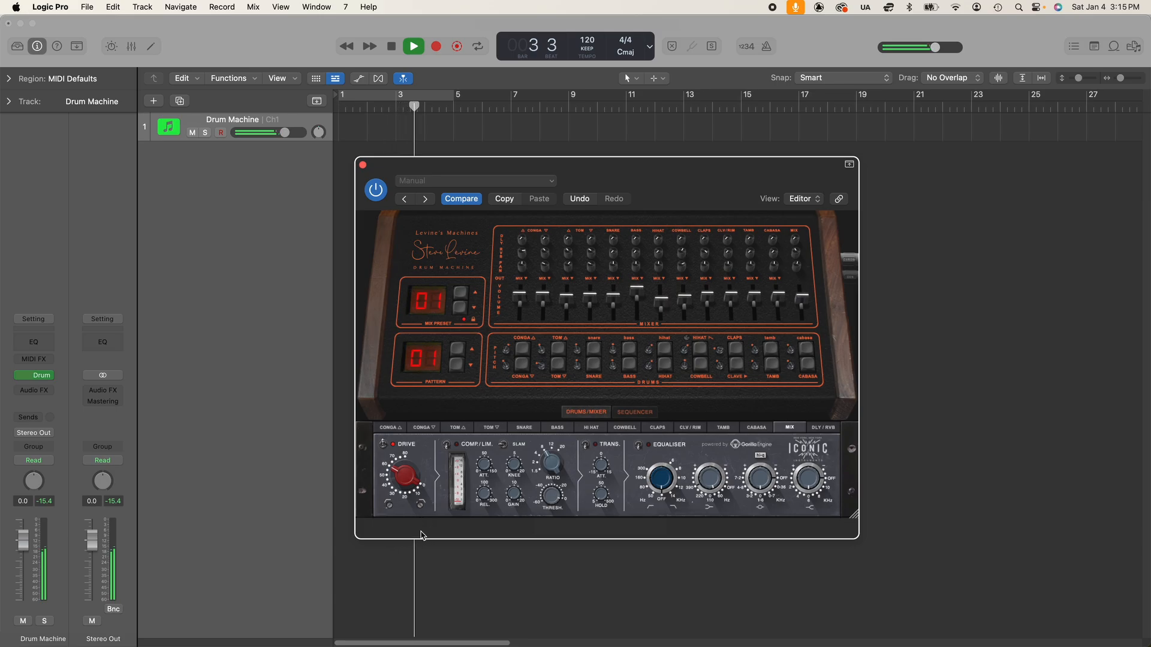
key("space")
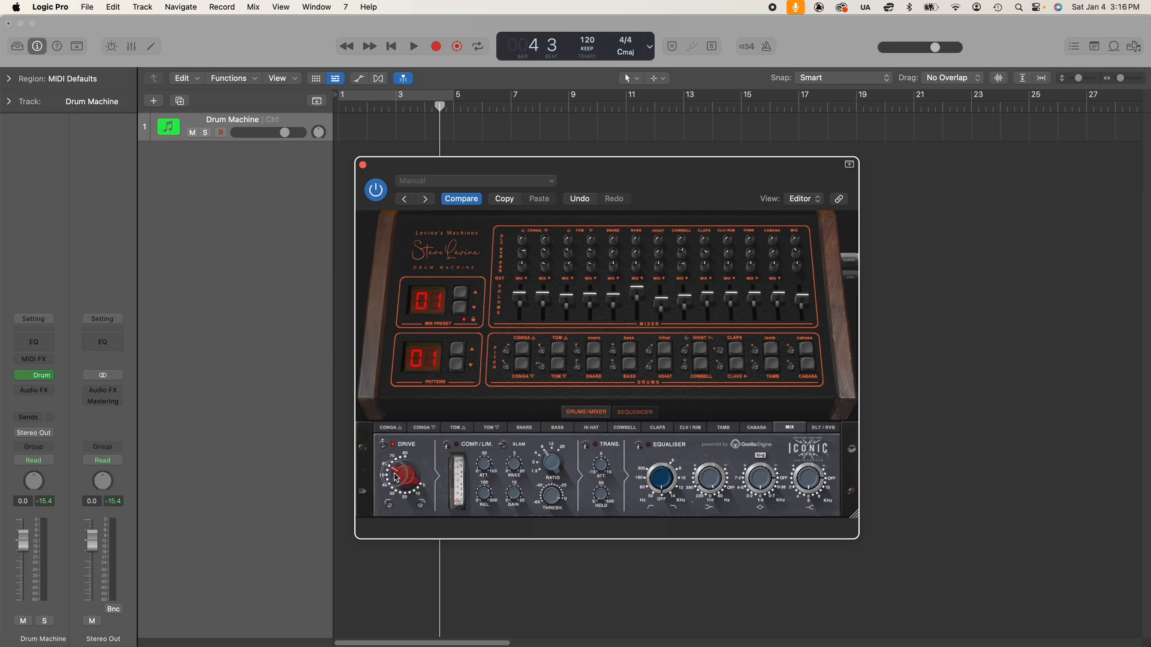
key("space")
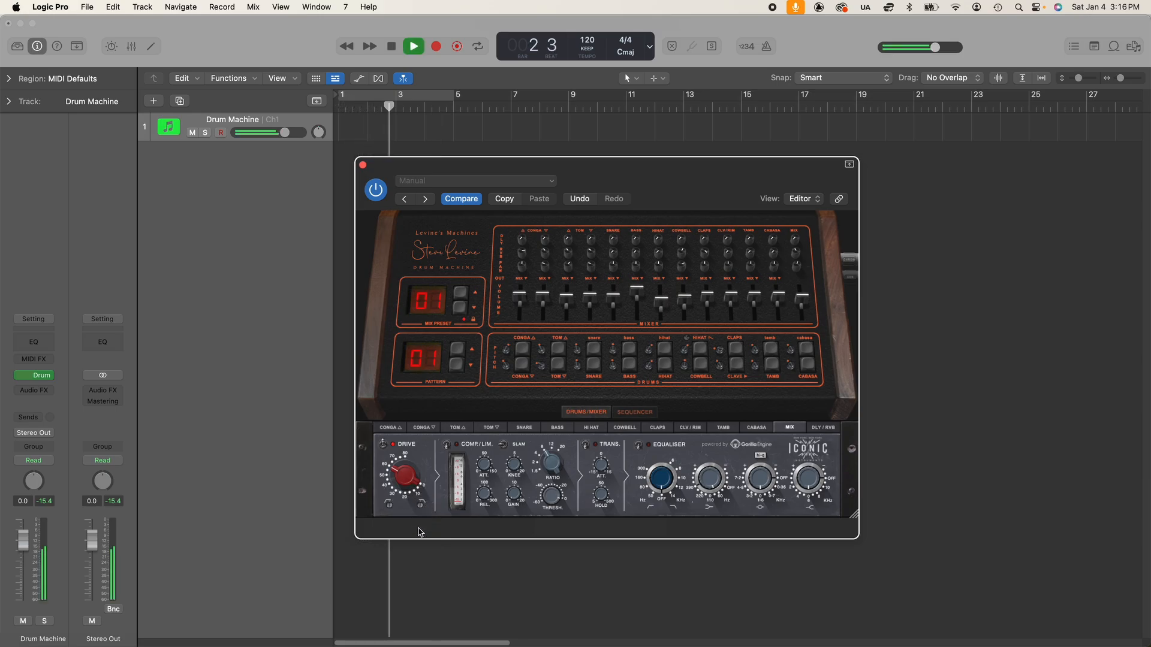
key("space")
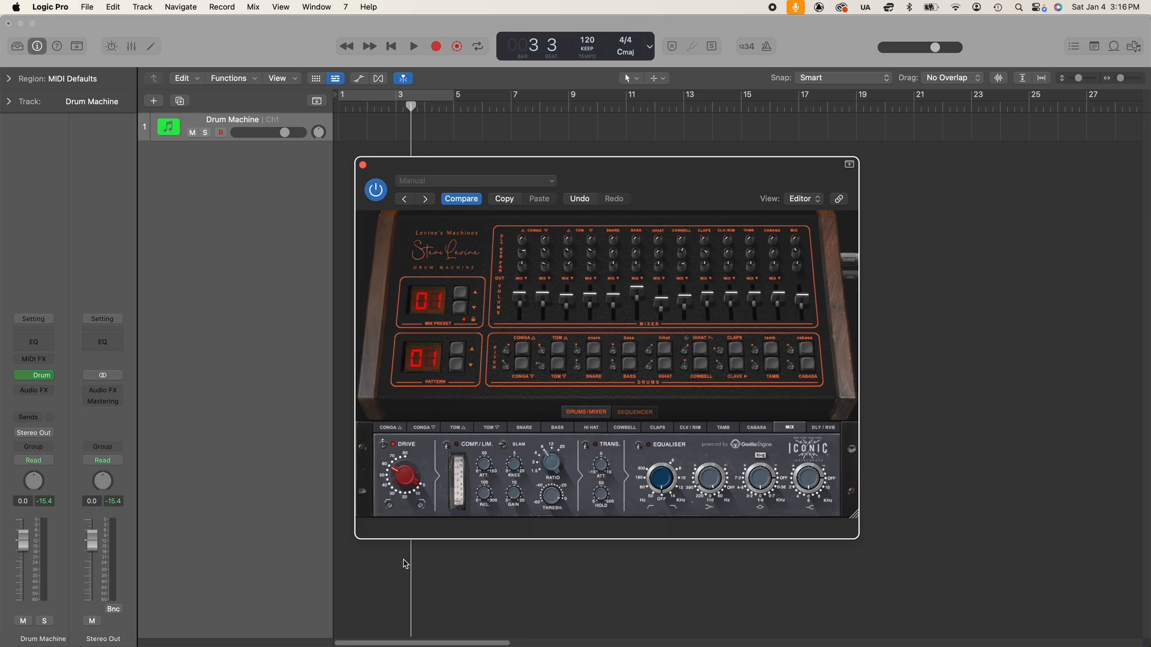
Show the snare's effects and compare the snare pad's sound before and after enabling Comp/Lim.
left_click(525, 429)
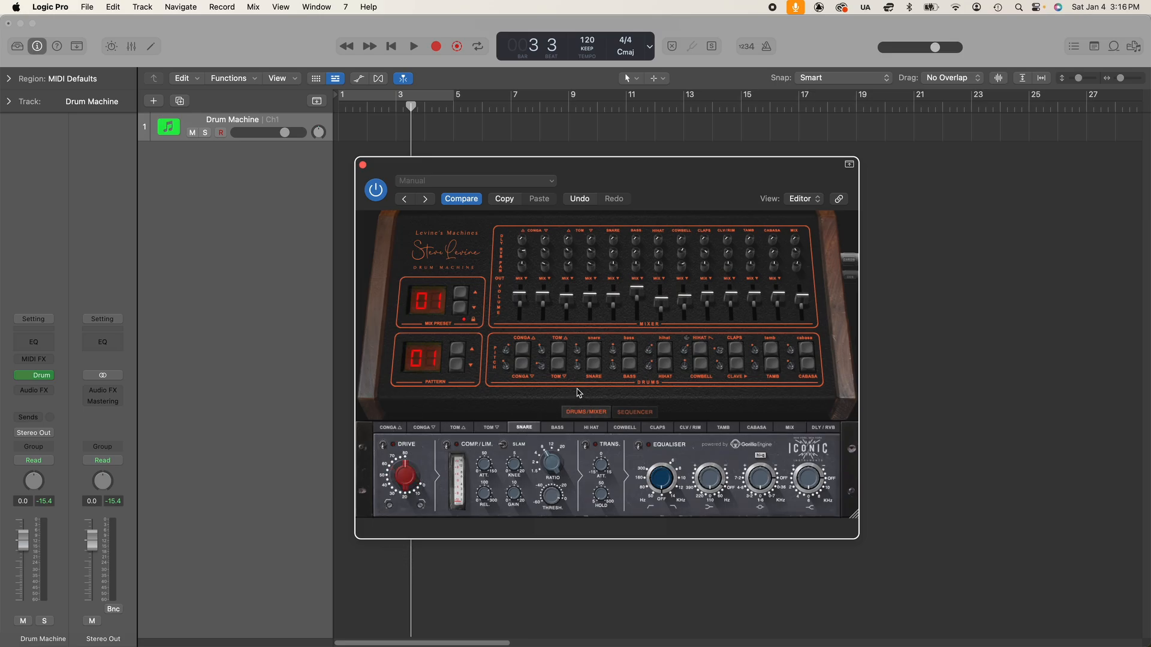
left_click(596, 370)
left_click(595, 370)
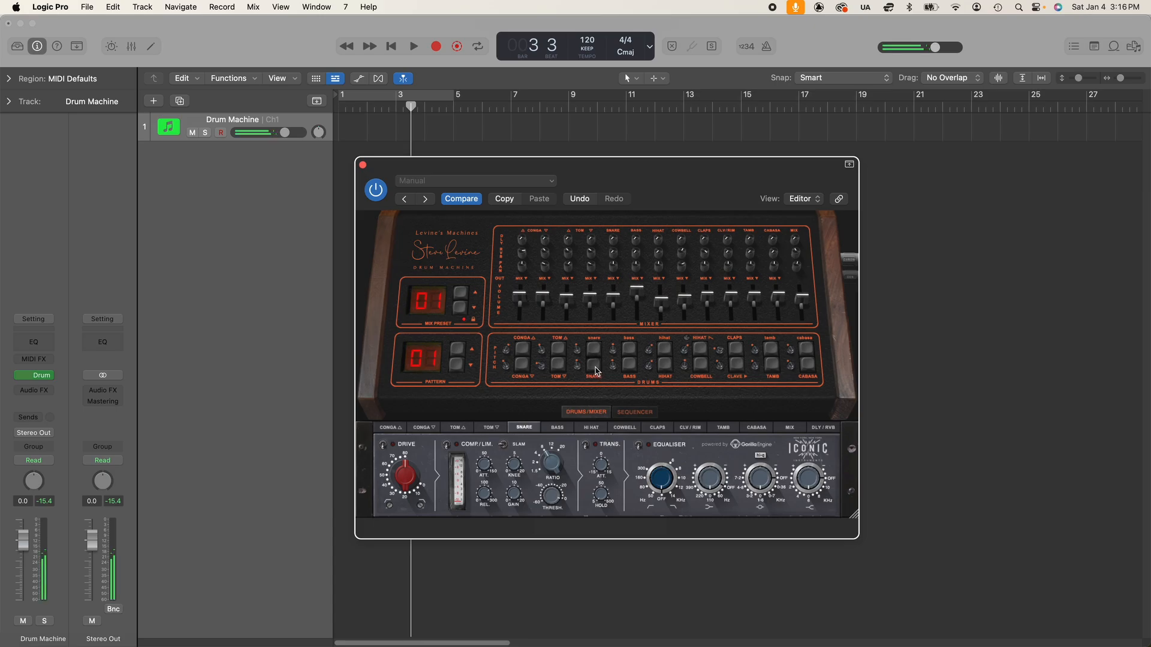
left_click(447, 446)
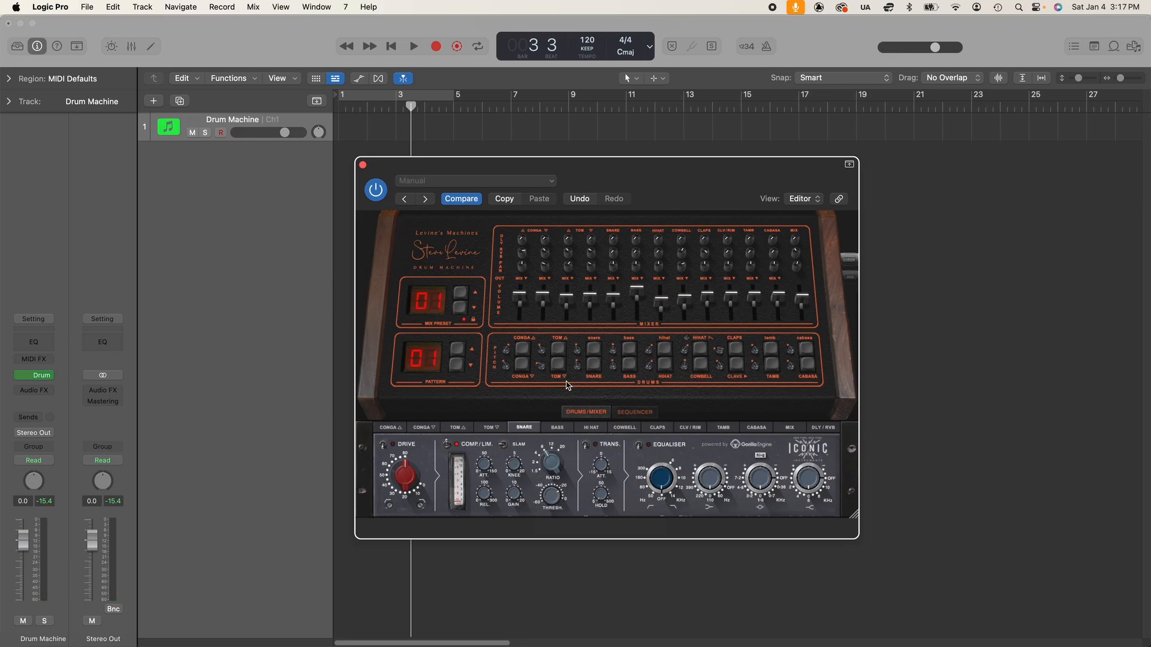
left_click(593, 366)
left_click(592, 367)
left_click(592, 369)
left_click(591, 370)
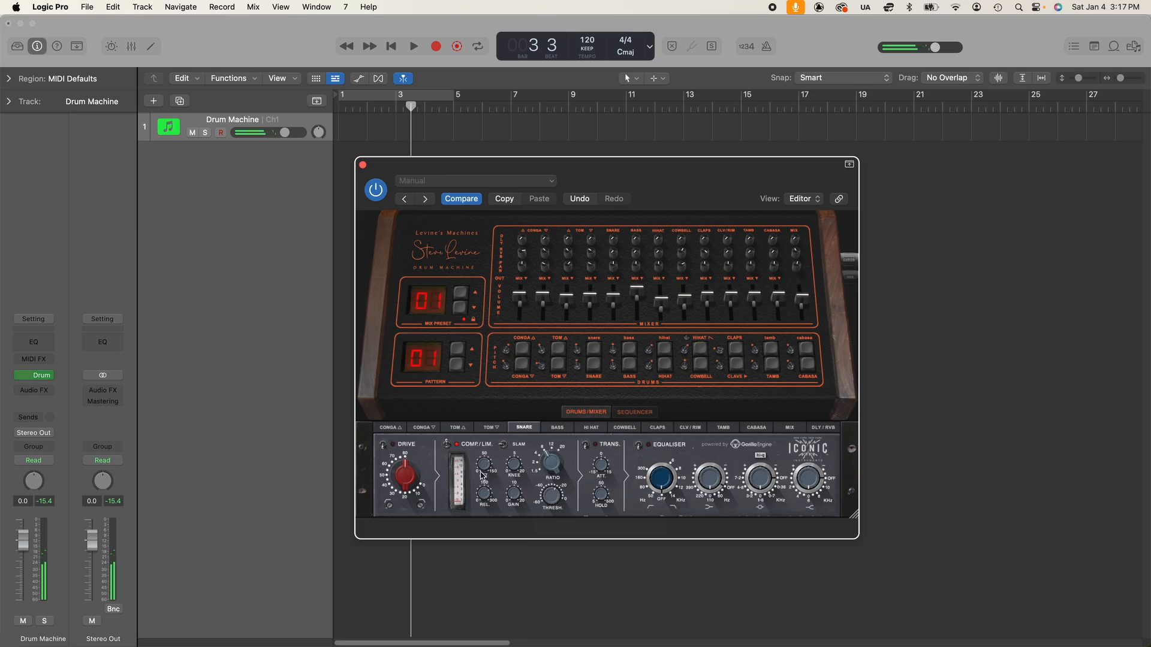
Raise the snare compressor's attack, shorten its release, and audition the snare pad.
left_click_drag(486, 461, 462, 435)
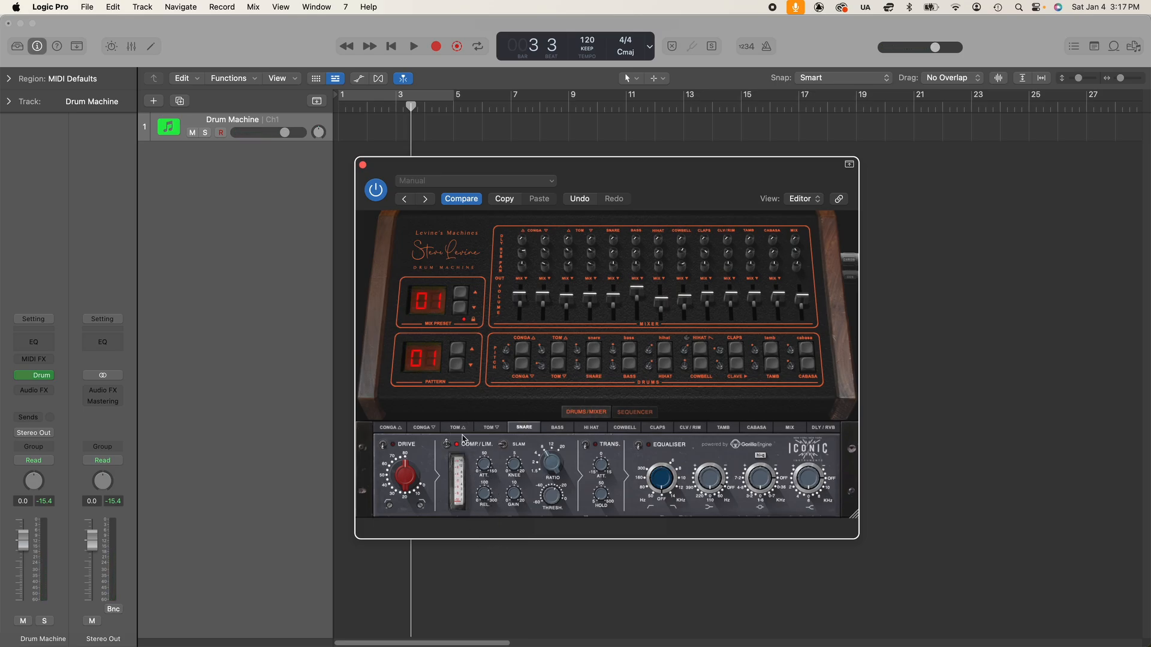
left_click_drag(485, 493, 484, 560)
left_click(594, 371)
left_click(594, 371)
left_click(594, 371)
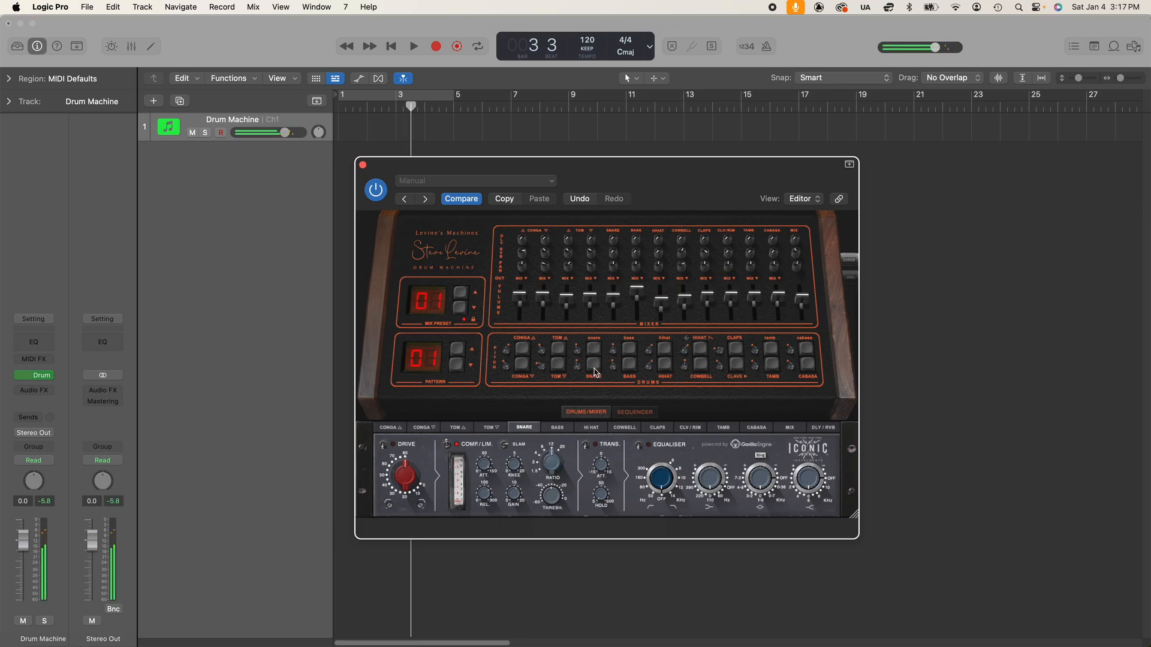
Enable the snare's transient shaper, lower its attack, and audition the snare pad.
left_click(589, 446)
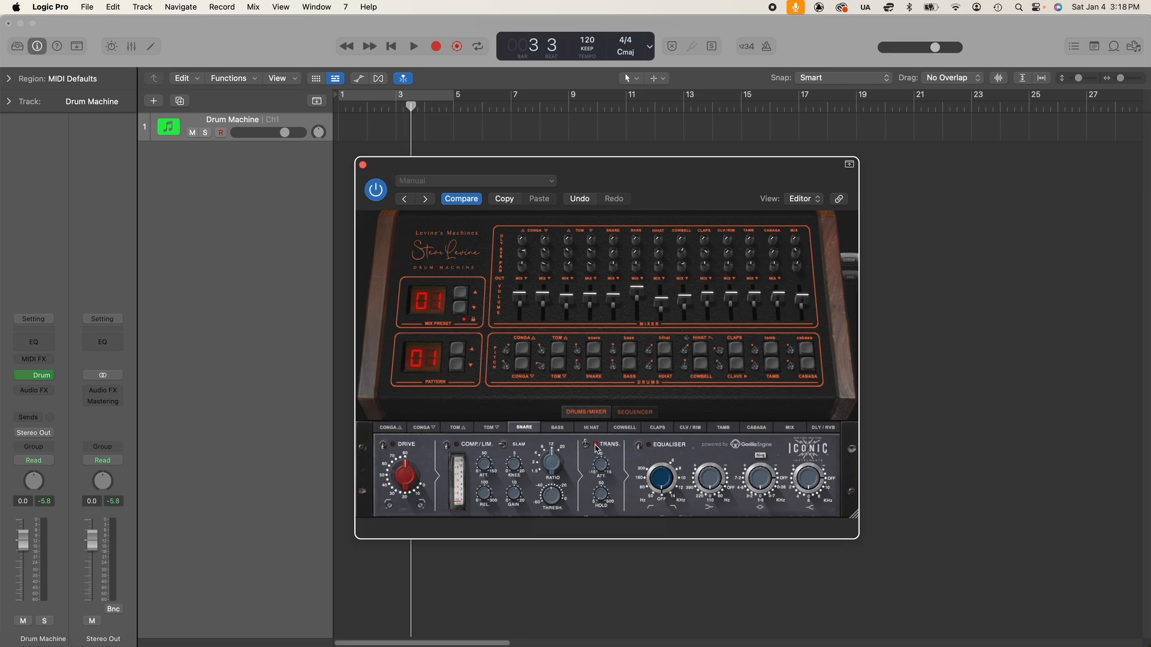
left_click_drag(600, 465, 600, 523)
left_click(597, 368)
left_click(597, 368)
left_click(594, 369)
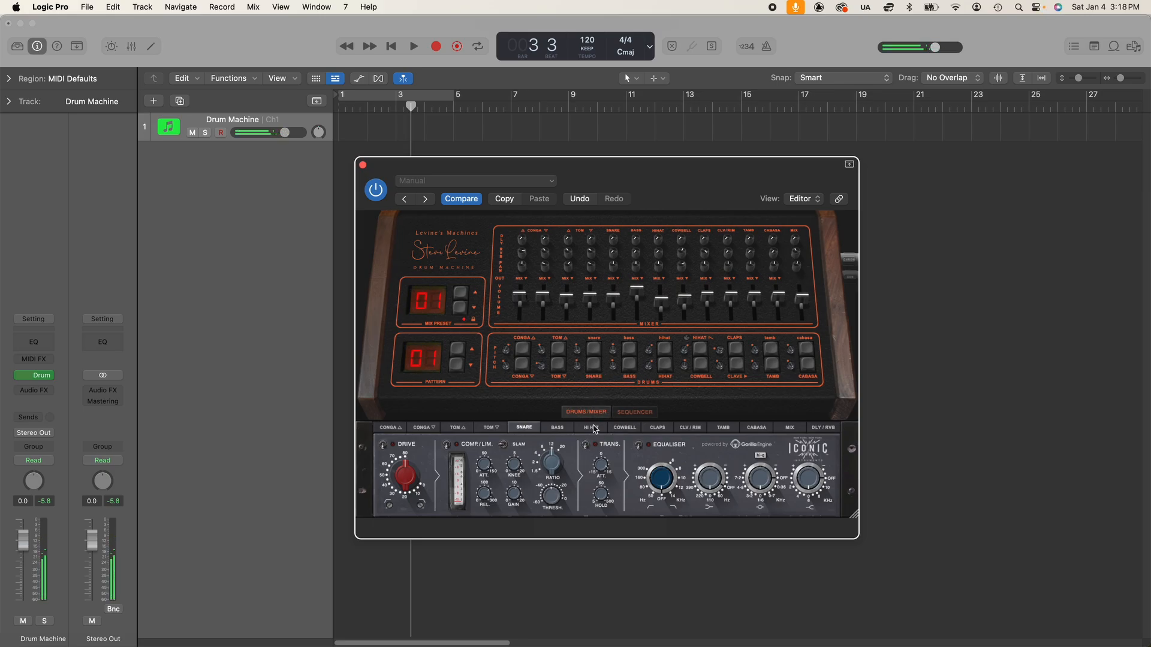
Audition the snare pad again and raise the transient shaper's Hold.
left_click(597, 369)
left_click(595, 369)
left_click(596, 368)
left_click_drag(604, 497, 600, 446)
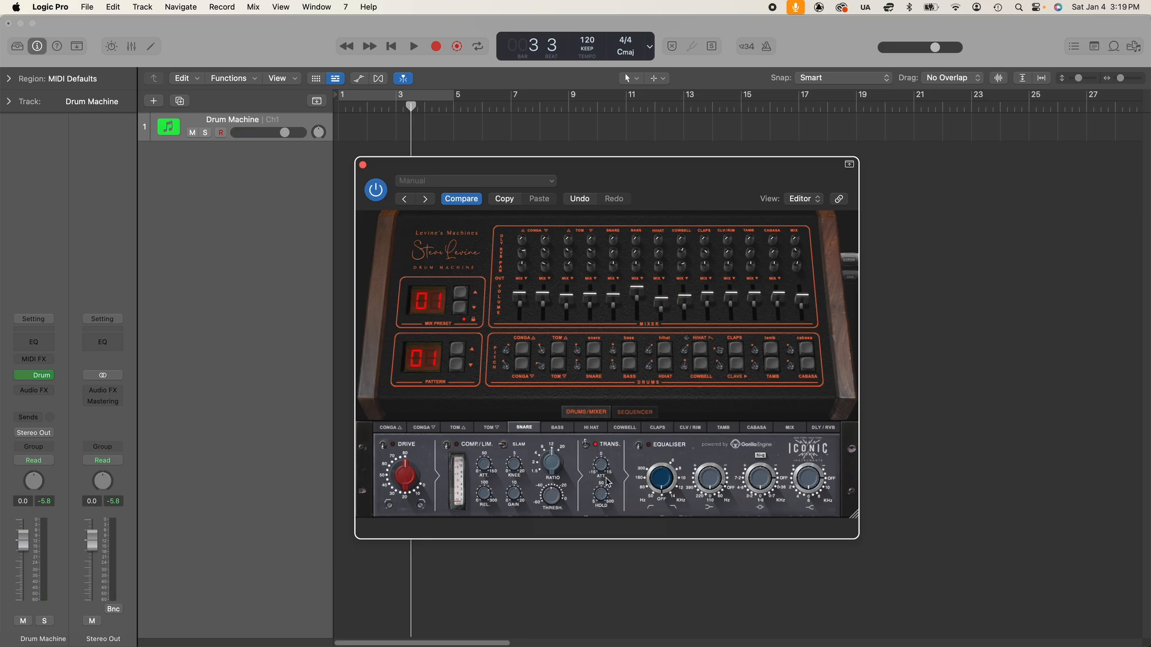
Enable the Mix channel's equaliser and sweep its low-cut and high-cut filter control while playing the pattern from the start.
left_click(794, 429)
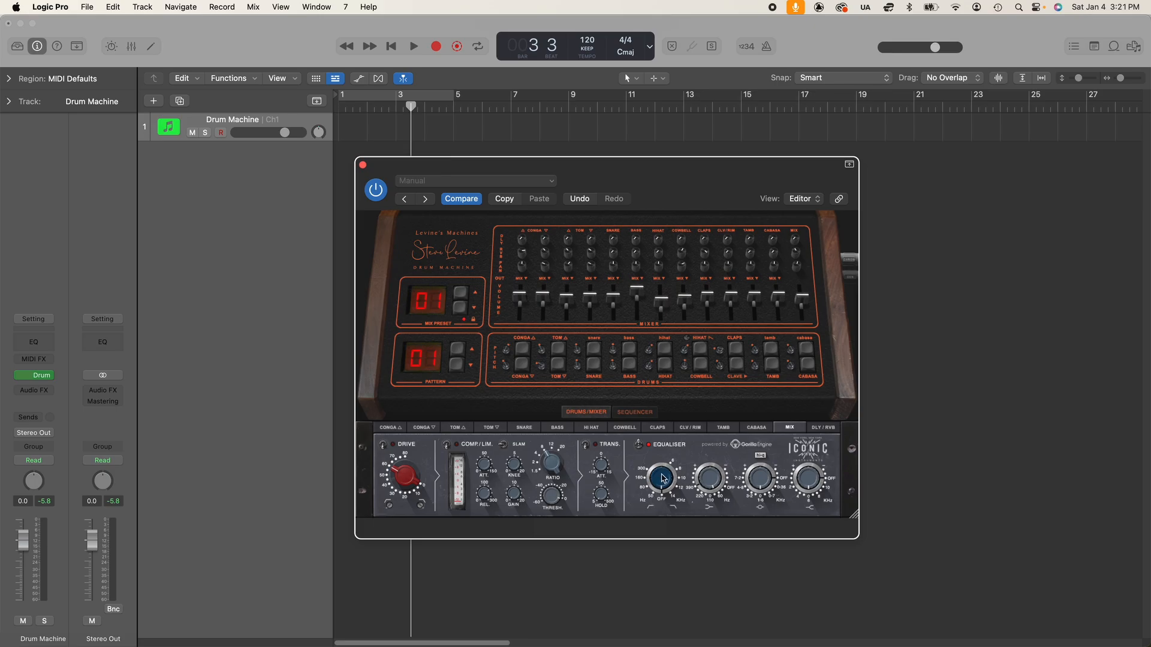
left_click_drag(662, 478, 649, 572)
key("Return")
key("space")
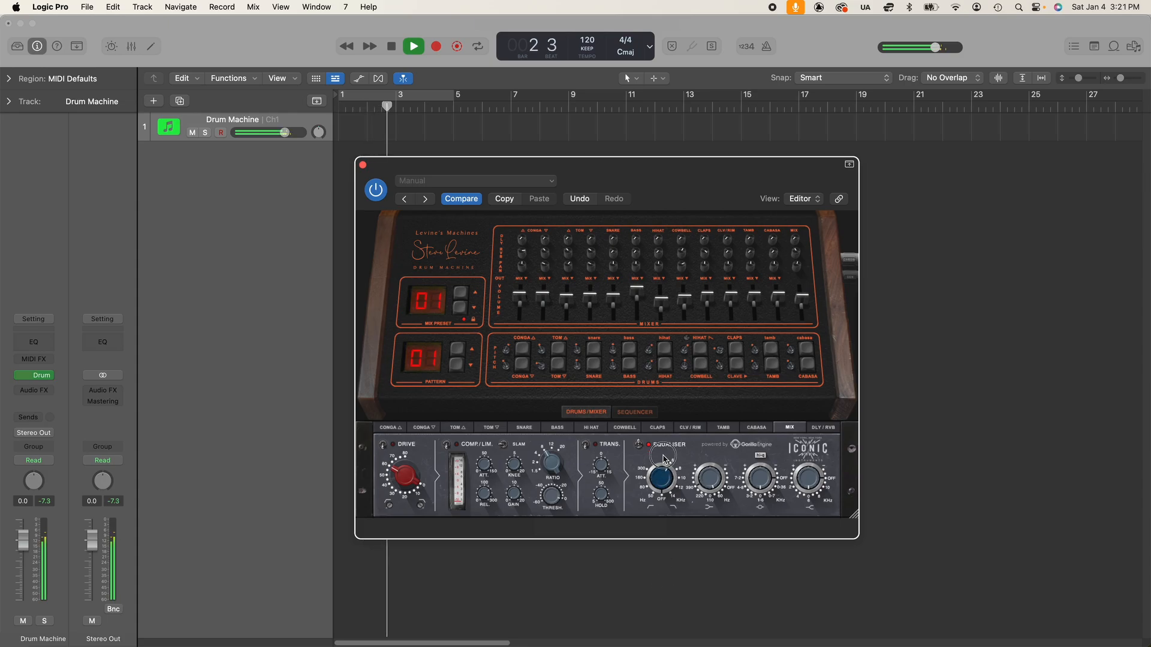
key("space")
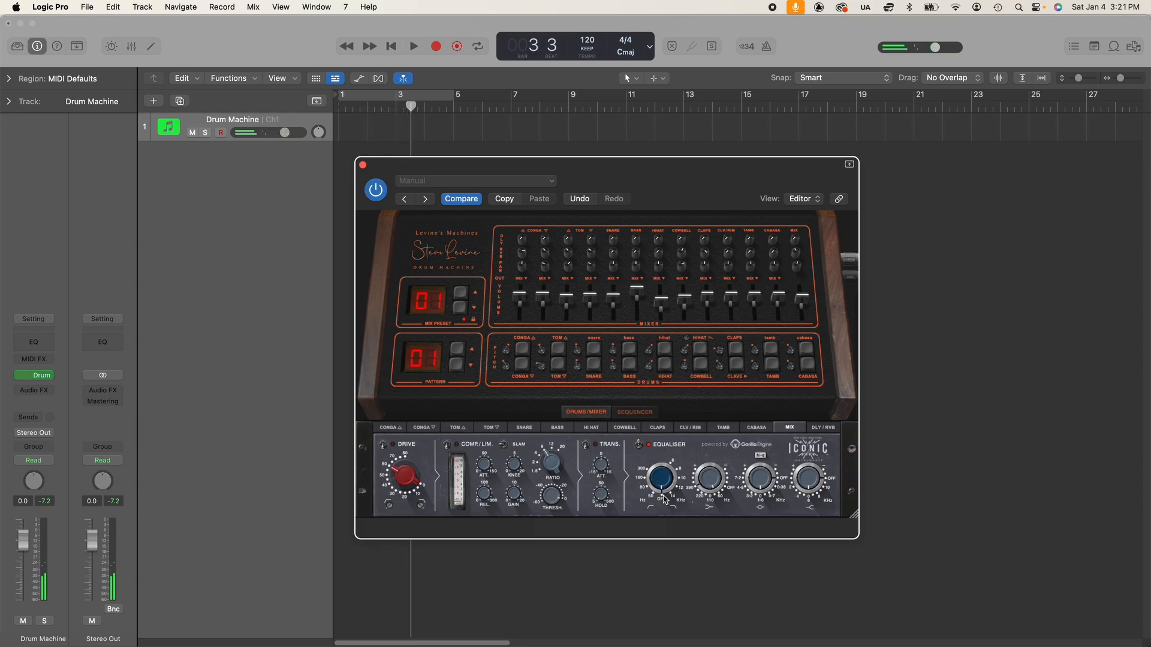
key("Return")
key("space")
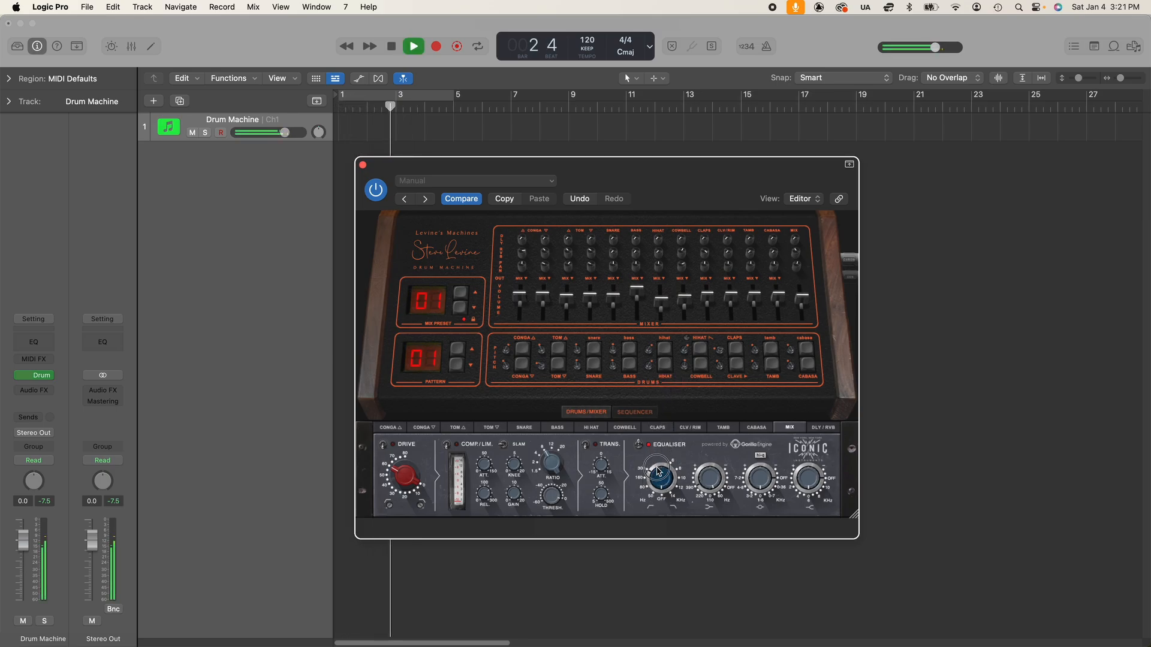
left_click_drag(660, 479, 669, 570)
key("space")
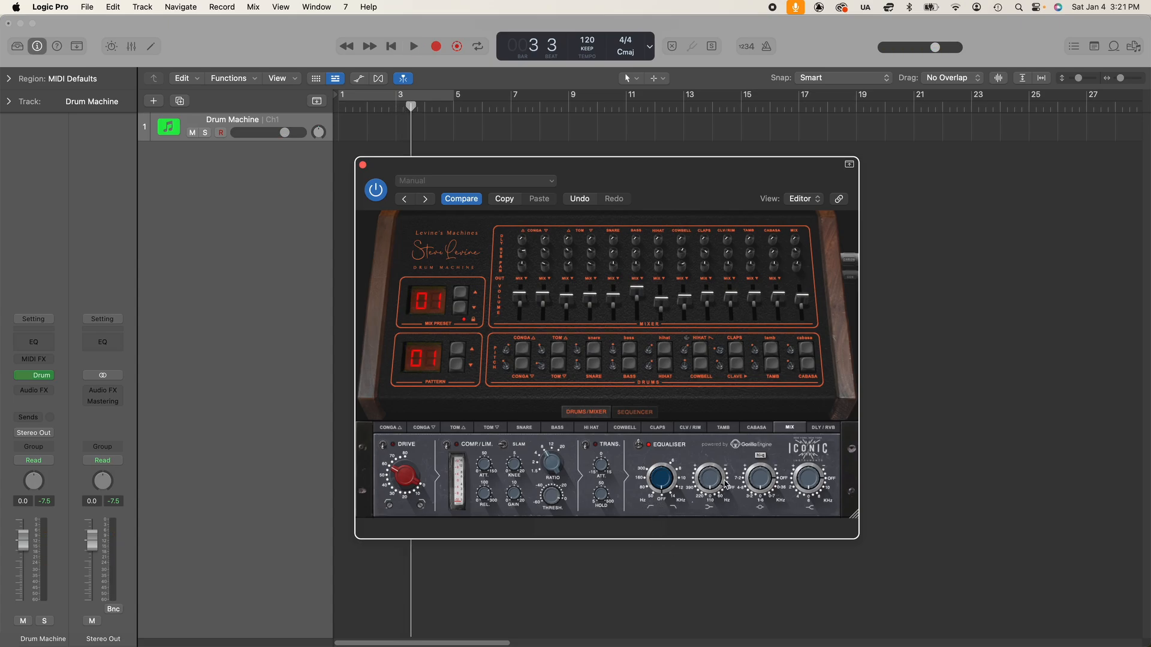
Adjust the frequency and gain of the Mix equaliser's low band, sweeping the gain while the pattern plays.
left_click_drag(726, 483, 723, 412)
left_click_drag(712, 478, 710, 510)
left_click_drag(710, 479, 710, 524)
key("space")
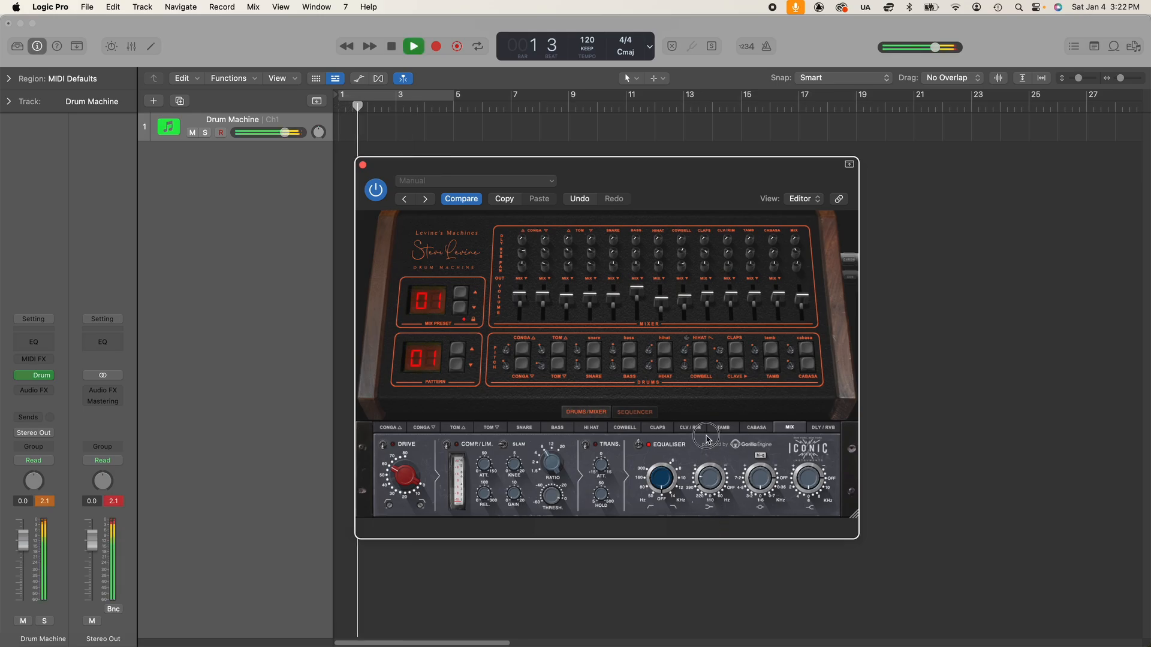
left_click_drag(708, 486, 707, 569)
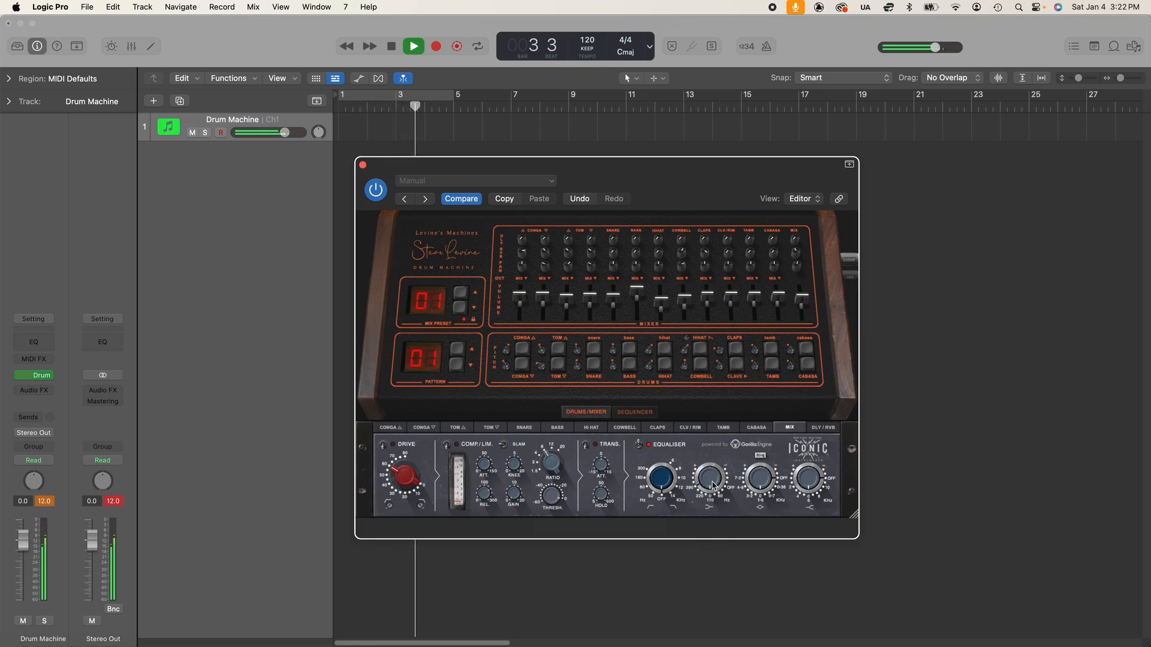
key("space")
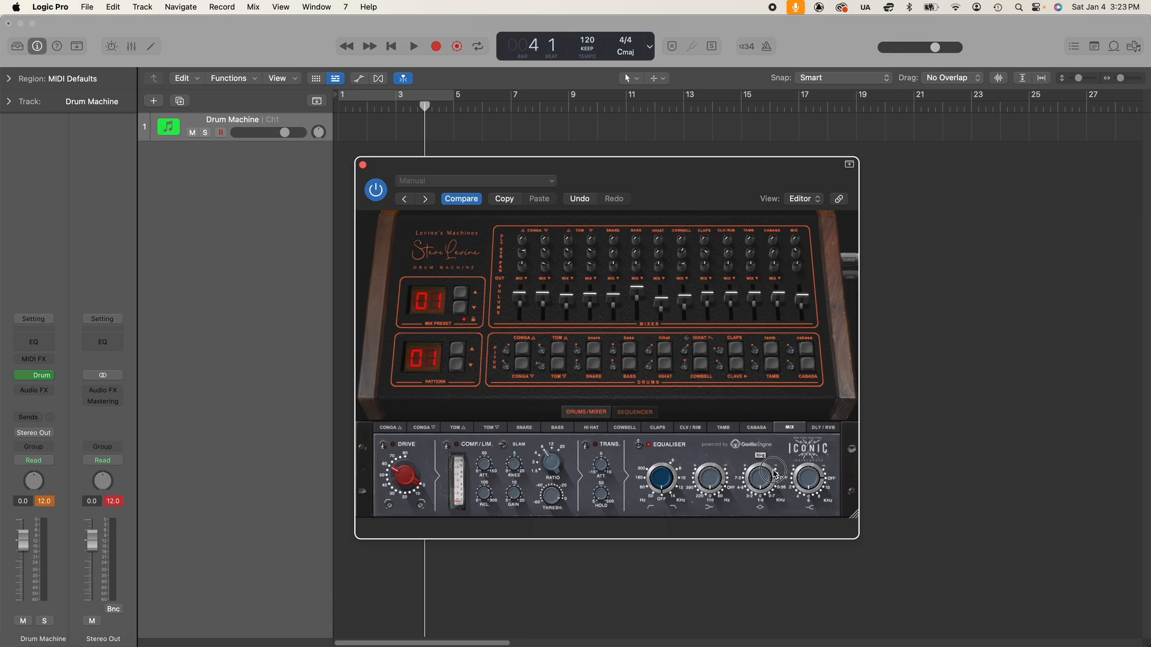
Adjust the middle band of the Mix channel's equaliser, sweeping it while the pattern plays and replaying from the start.
left_click(756, 421)
left_click_drag(755, 419, 749, 379)
key("space")
left_click_drag(758, 477, 752, 522)
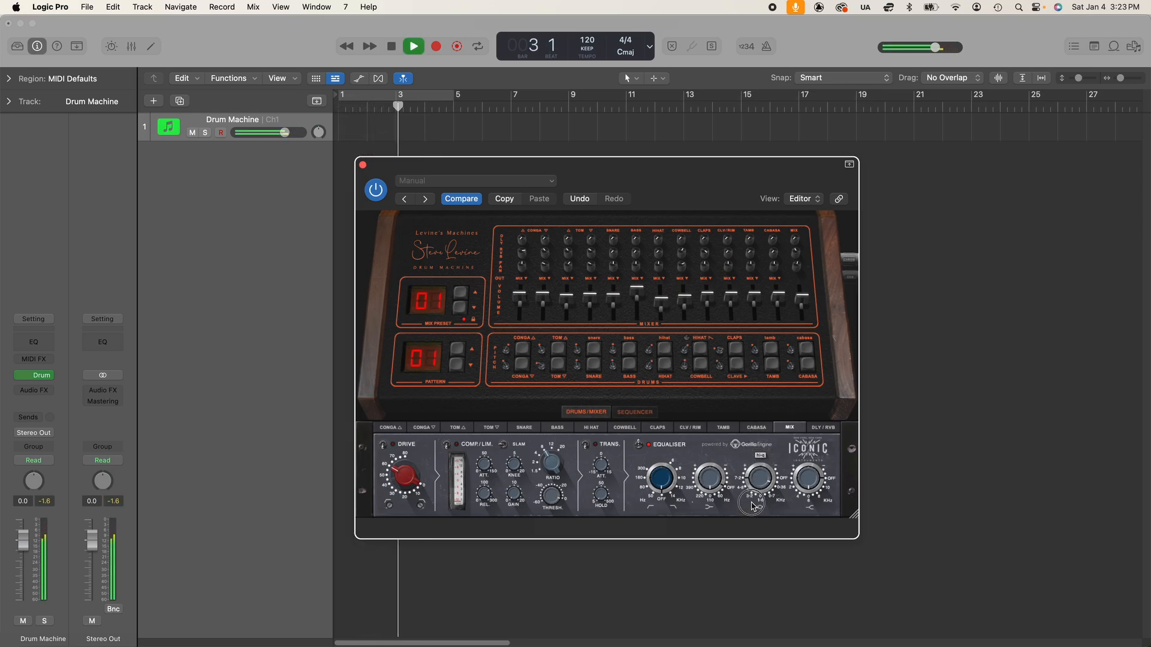
key("space")
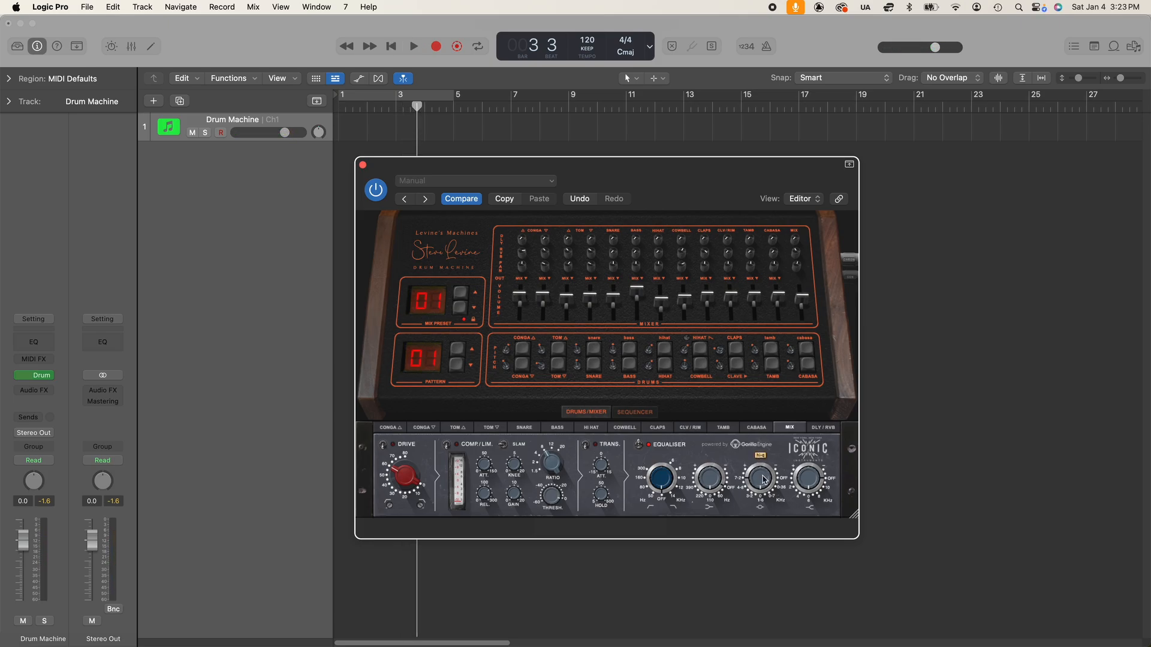
key("Return")
key("space")
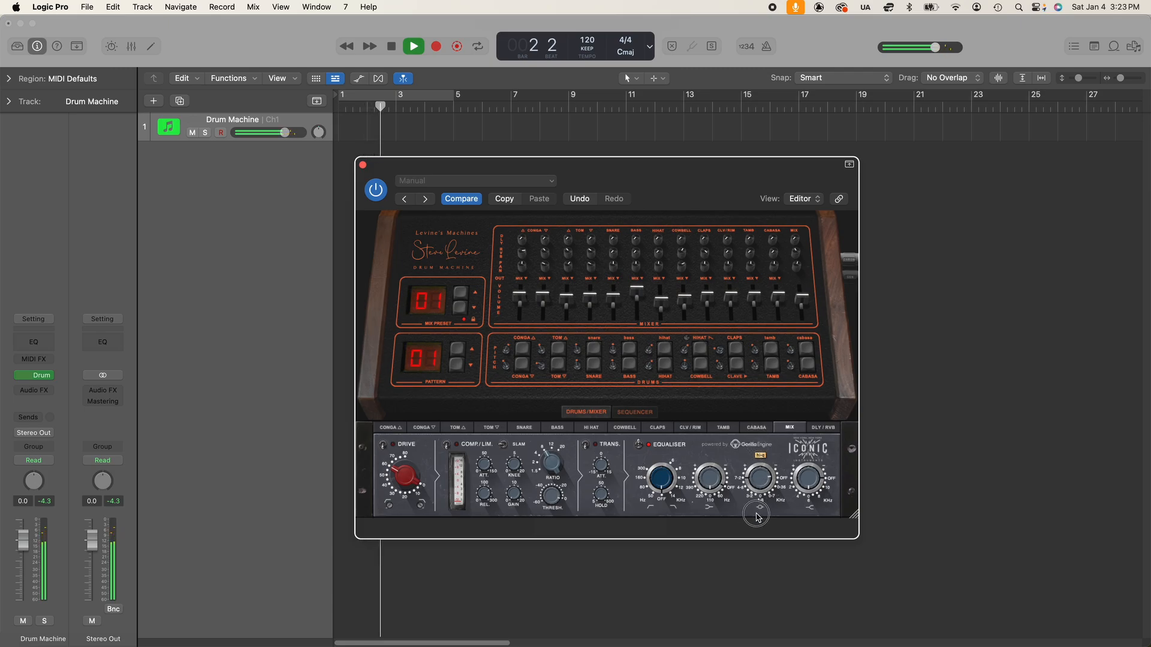
key("space")
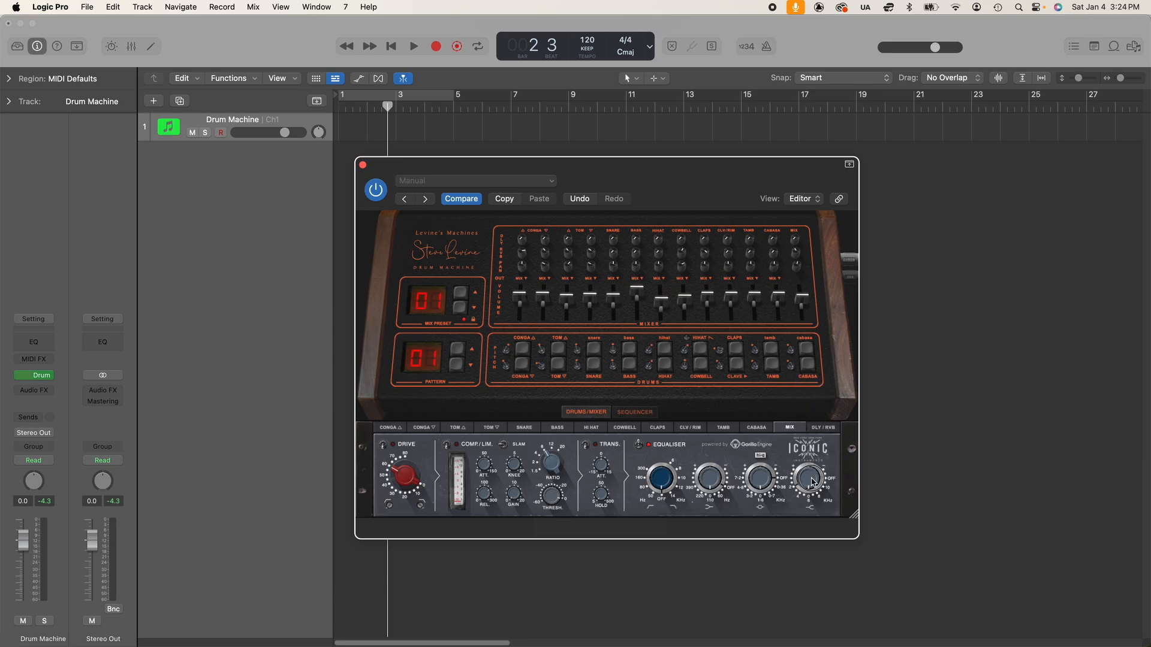
Play the pattern from the start to audition the Mix equaliser's high band, and stop playback.
key("Return")
key("space")
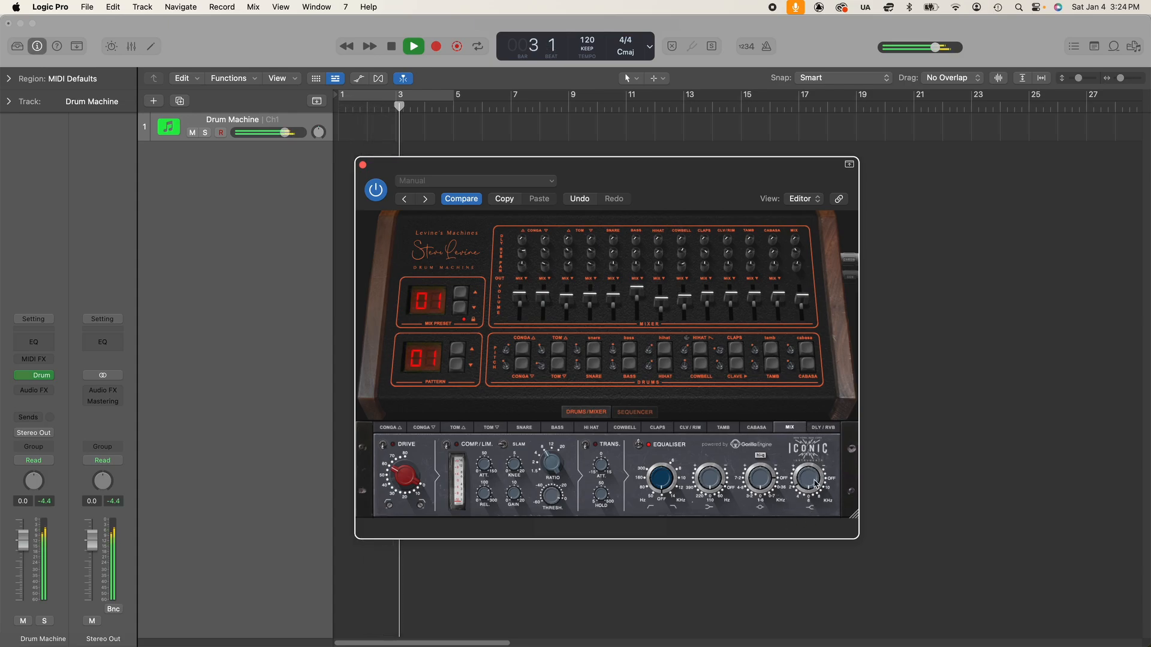
key("space")
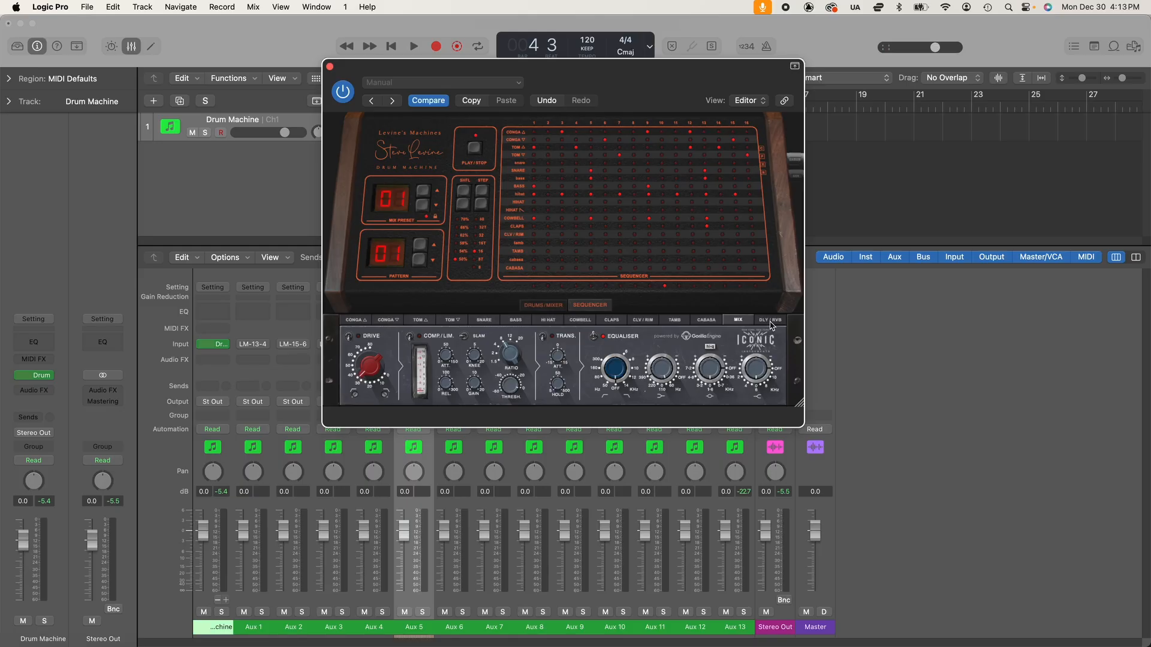
Open the delay and reverb section under the drums/mixer view, with both the delay and the reverb switched on.
left_click(770, 321)
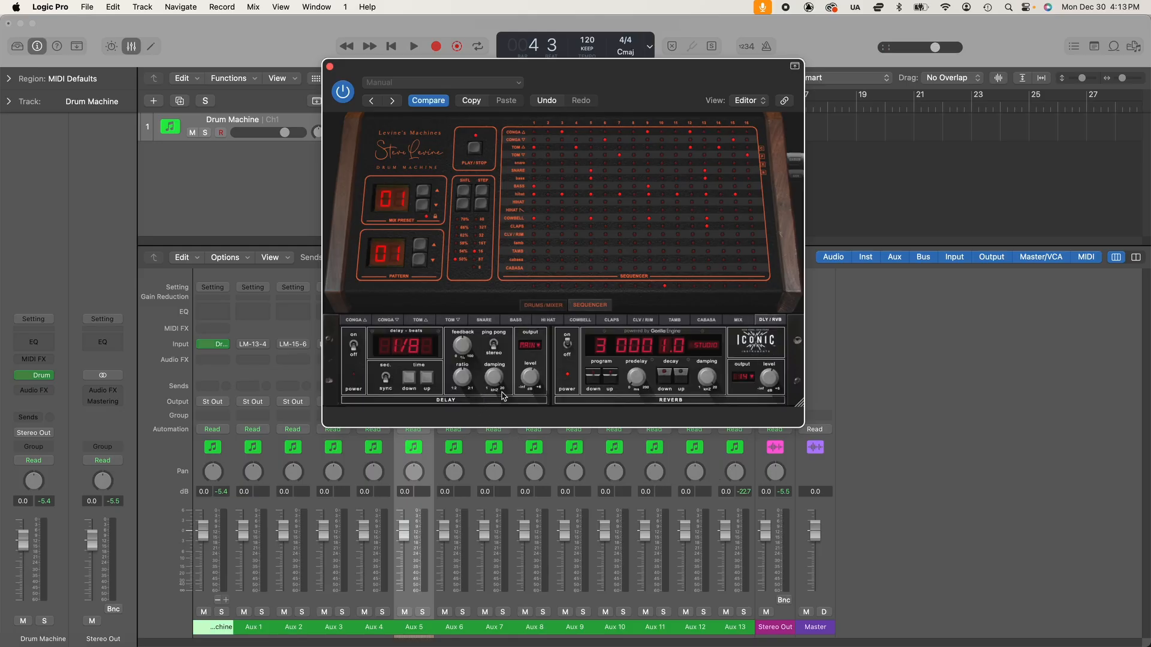
left_click(543, 305)
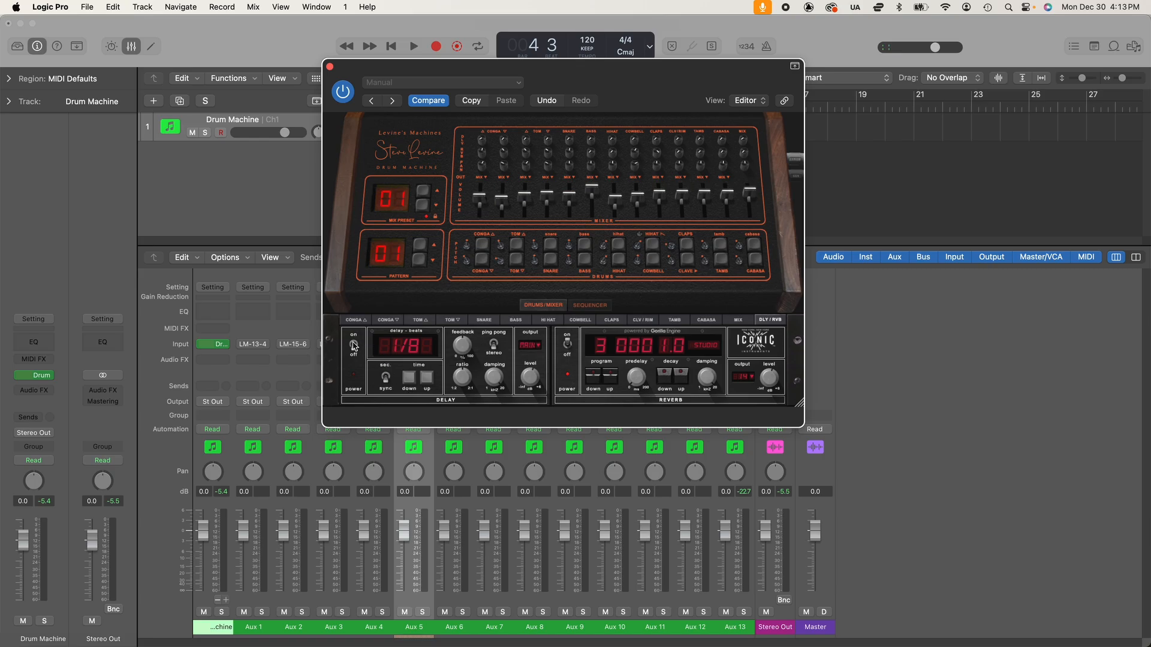
left_click(568, 347)
left_click(570, 346)
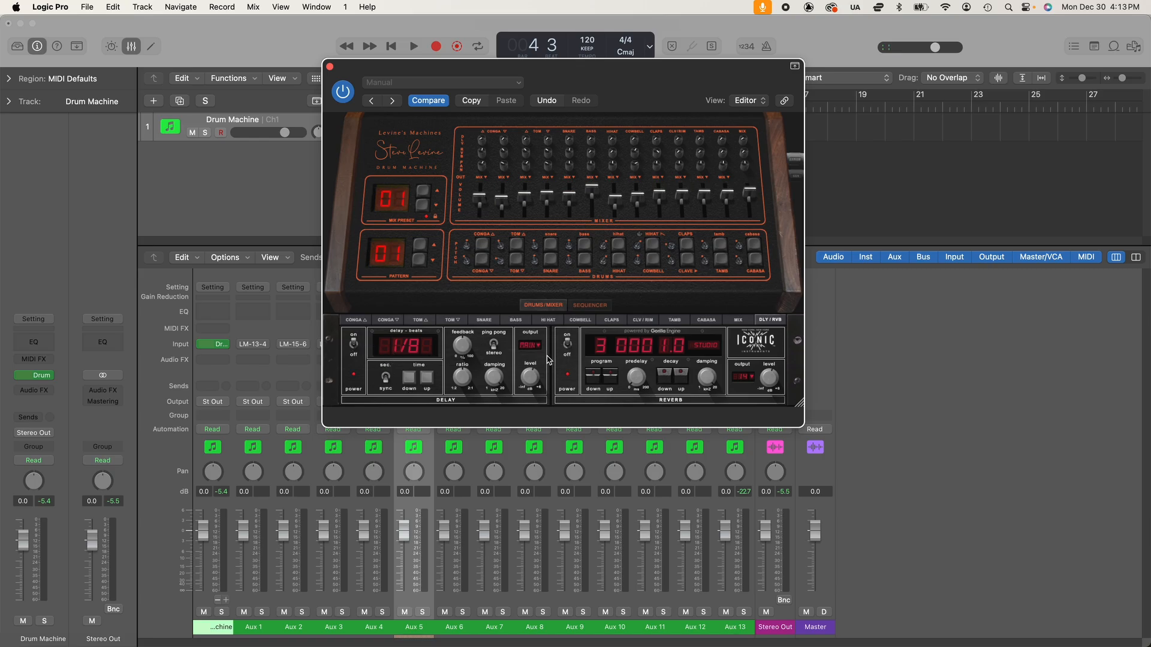
Route the reverb output to Main and keep the delay output on Main.
left_click(745, 381)
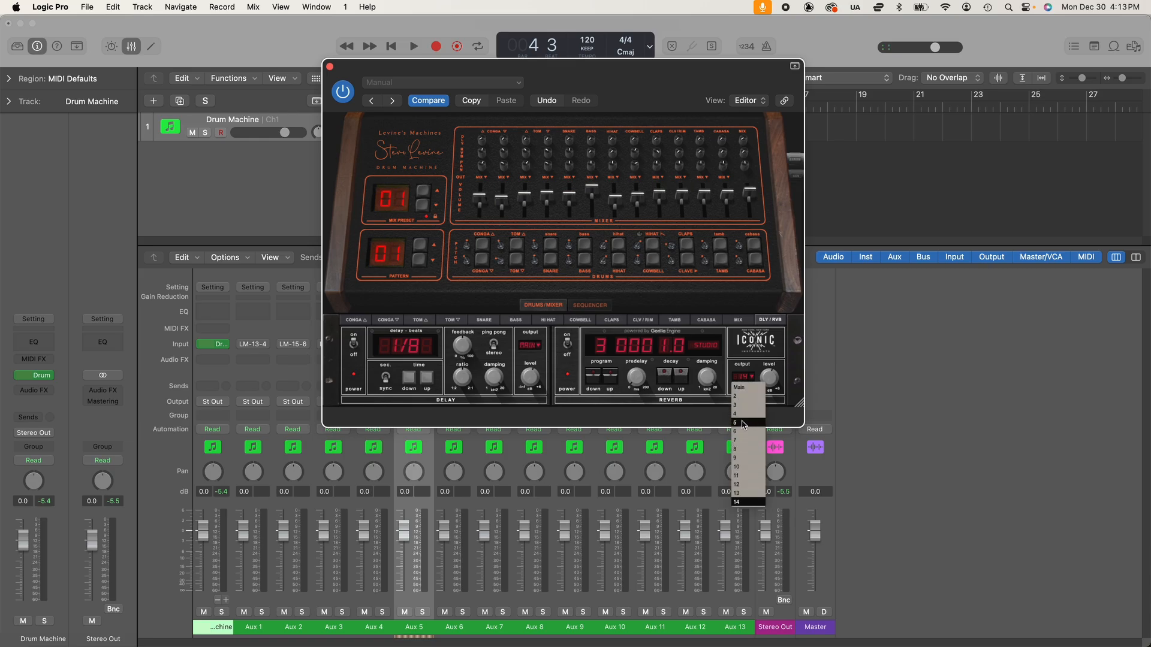
left_click(745, 388)
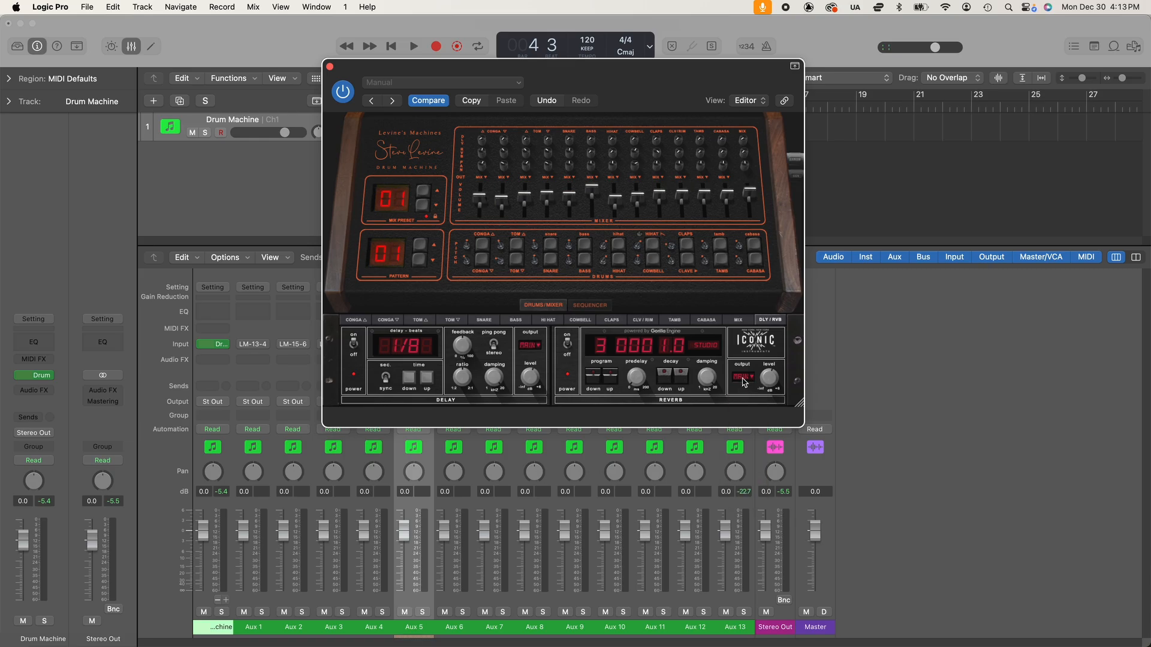
left_click(531, 346)
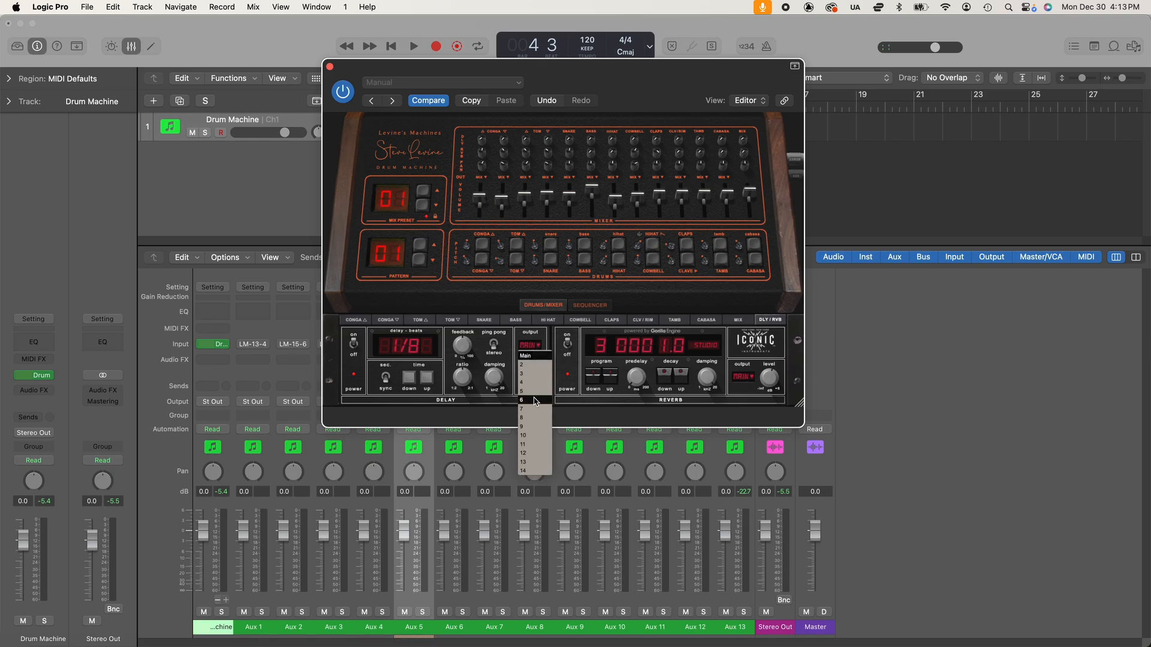
left_click(525, 352)
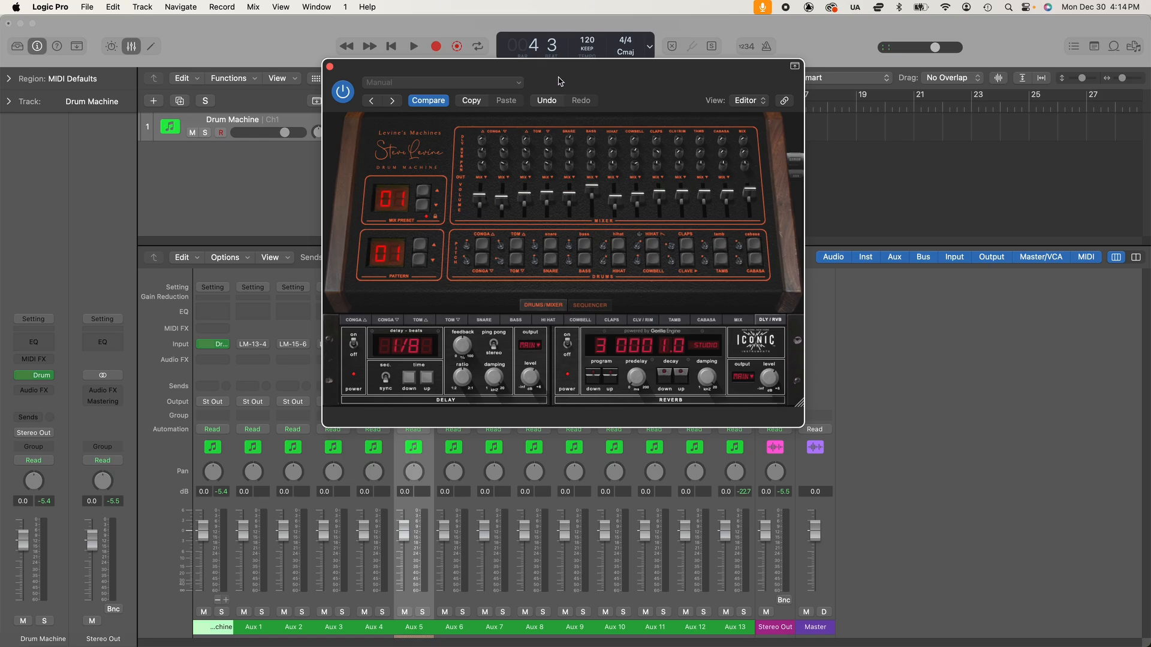
Switch the reverb off and step the synced delay time through divisions such as d1/16, t1/8 and t1/64.
left_click(568, 345)
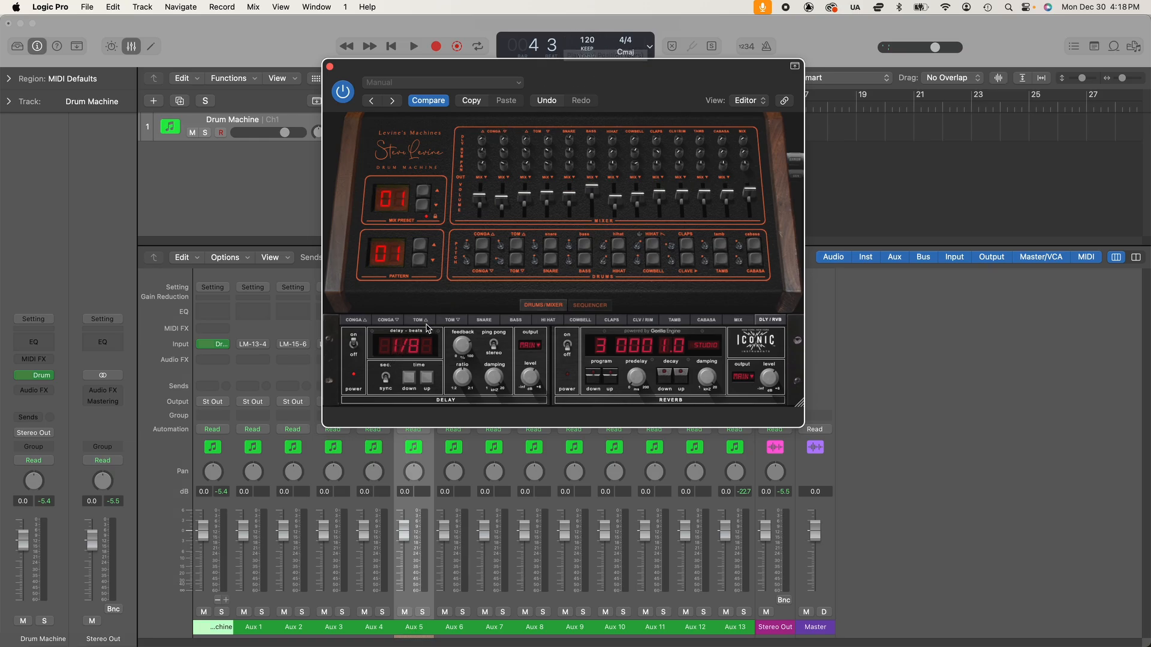
left_click(427, 378)
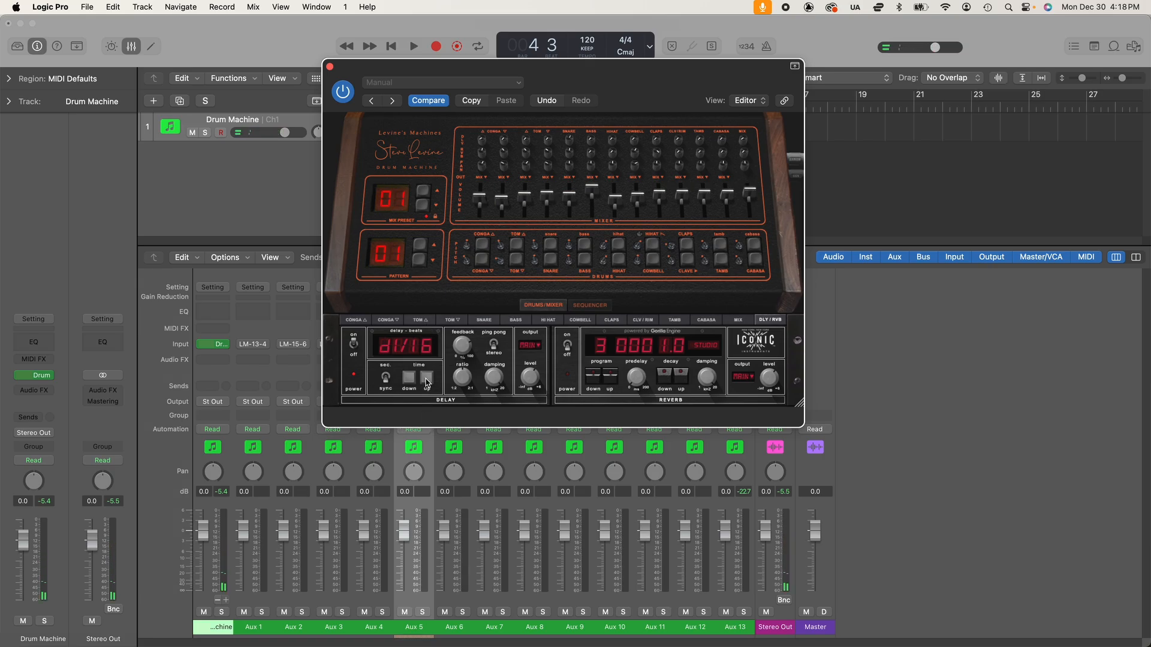
left_click(427, 379)
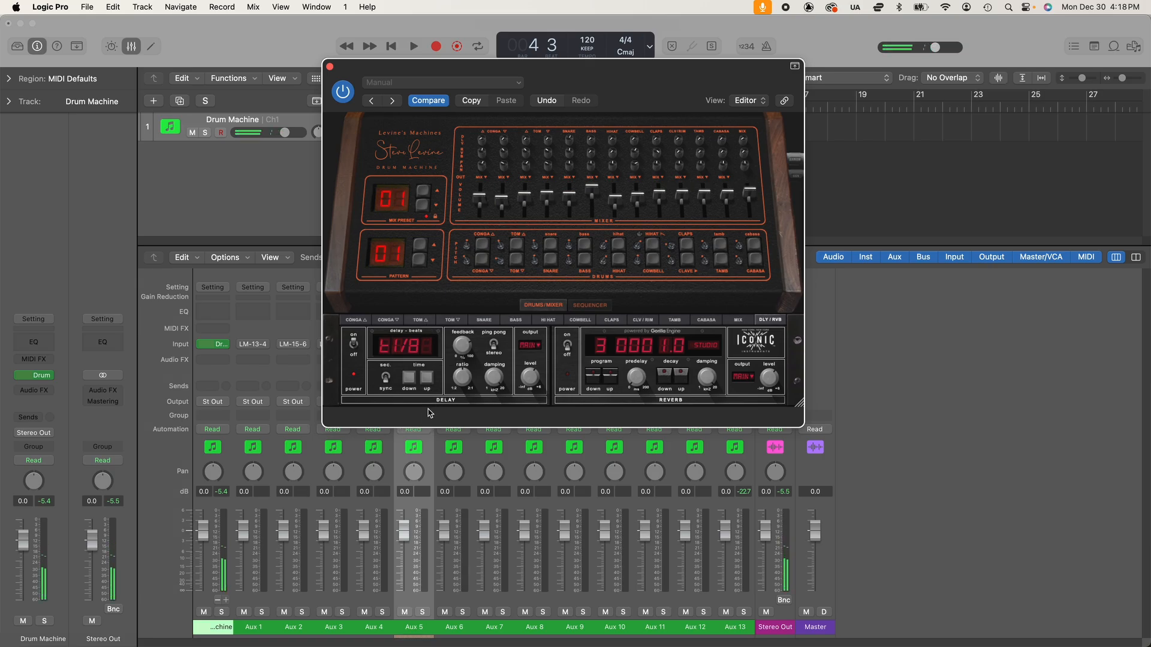
left_click(427, 378)
left_click(430, 379)
left_click(430, 379)
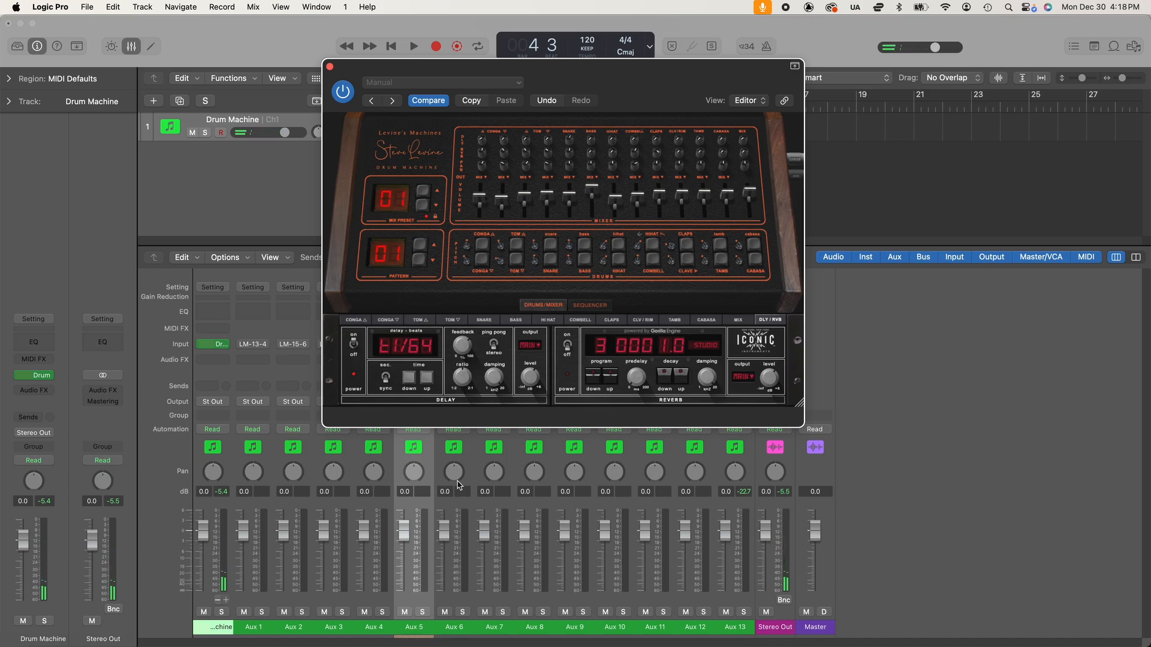
left_click(424, 379)
left_click(409, 379)
left_click(426, 380)
left_click(426, 380)
left_click(426, 380)
left_click(426, 380)
left_click(426, 382)
left_click(426, 382)
Change the delay from tempo sync to seconds and adjust its delay time.
left_click(386, 380)
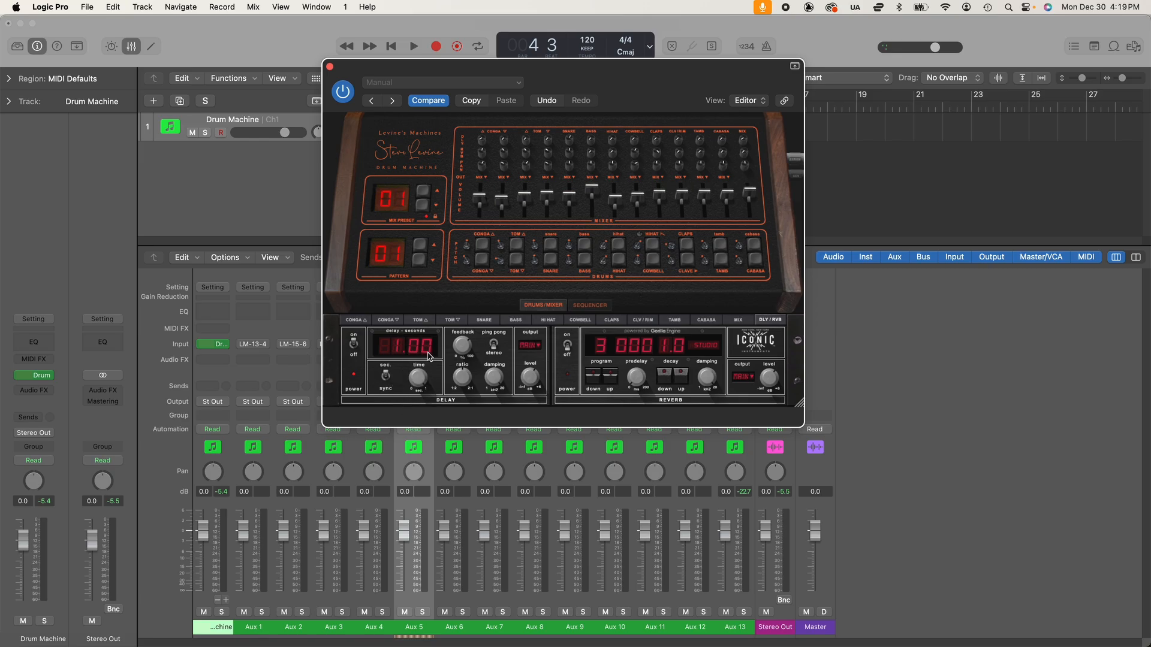
left_click_drag(418, 378, 418, 424)
left_click_drag(416, 384, 427, 429)
Switch the delay off and the reverb on, keeping the reverb output on Main.
left_click(354, 344)
left_click(568, 354)
left_click(567, 353)
left_click(746, 378)
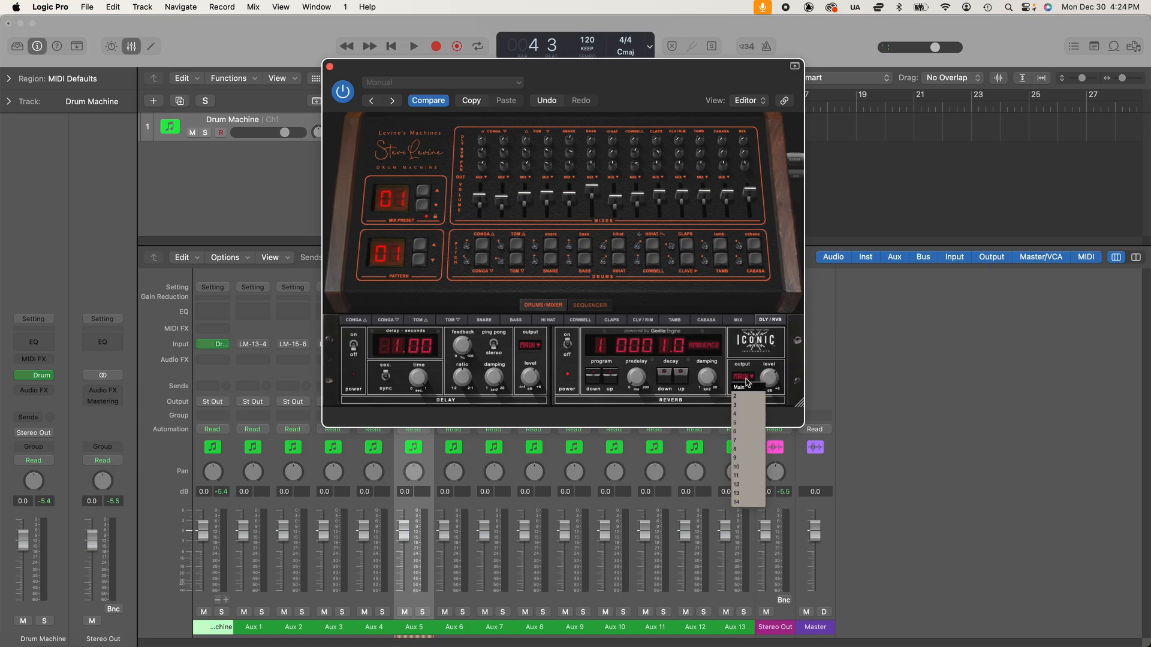
left_click(746, 378)
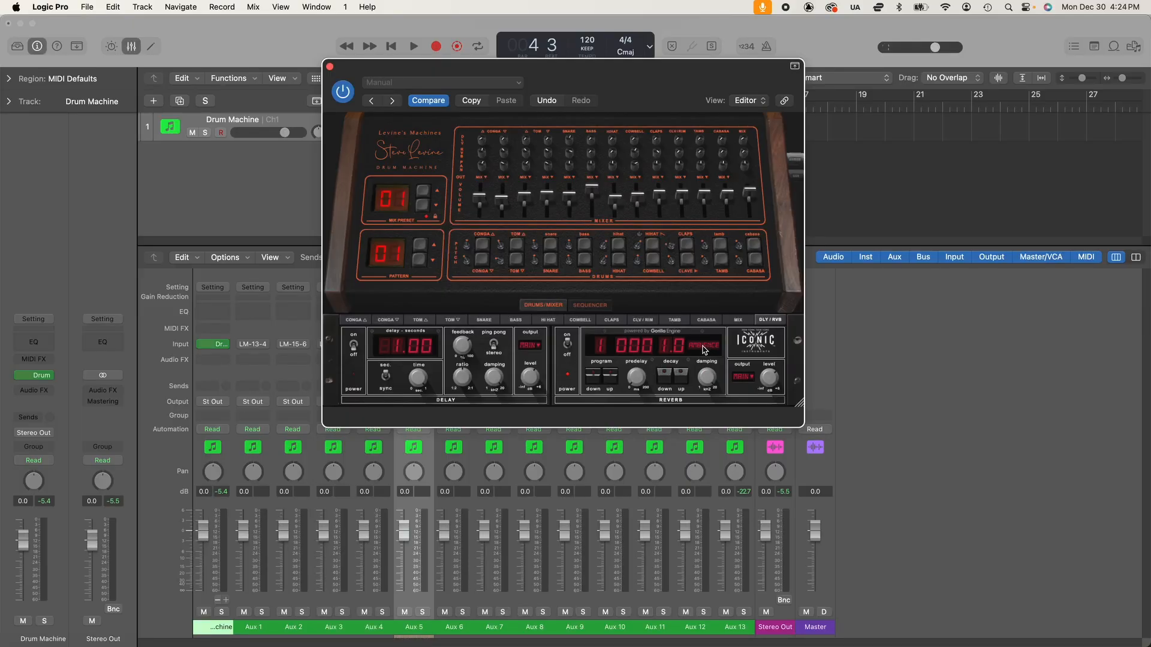
Step through the reverb programs and select program 3, Studio.
left_click(594, 379)
left_click(609, 380)
left_click(610, 380)
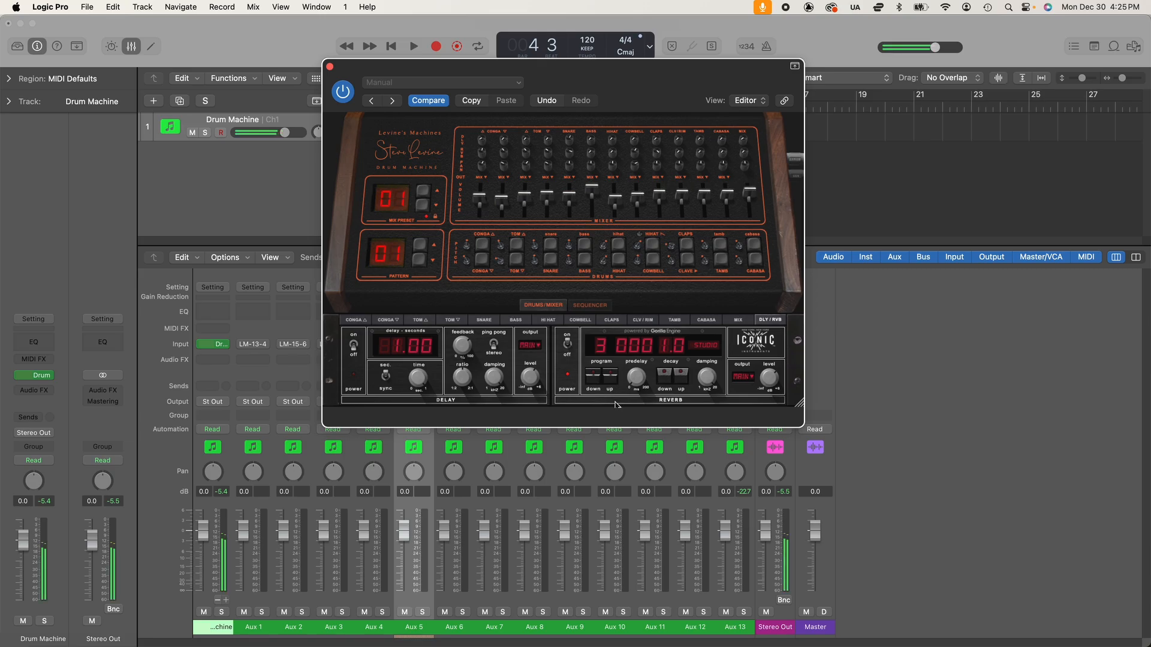
Try different reverb decay settings, including 0.5 and 2.0, and return the decay to 1.0.
left_click(668, 382)
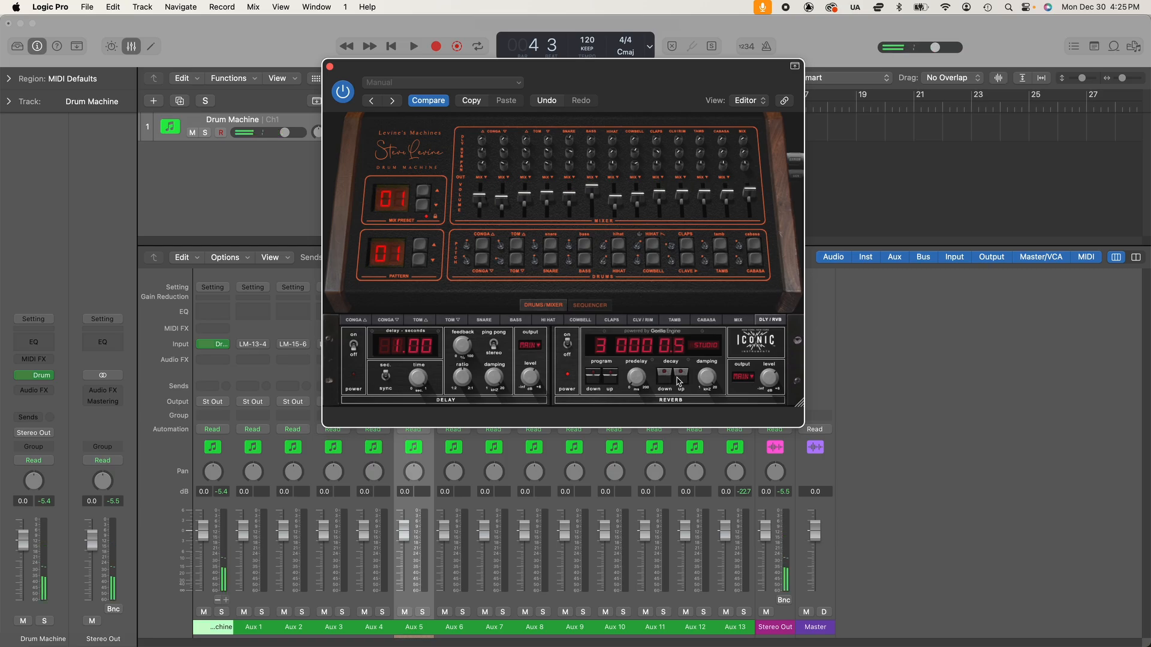
left_click(681, 381)
left_click(680, 382)
left_click(682, 384)
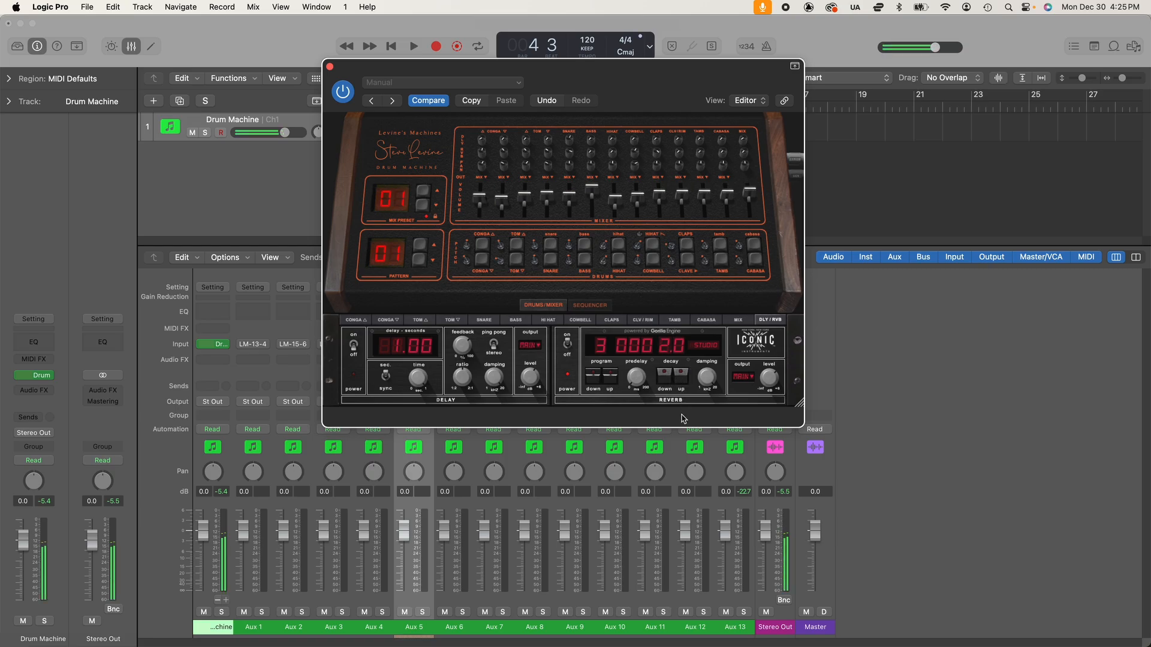
left_click(681, 382)
left_click(665, 375)
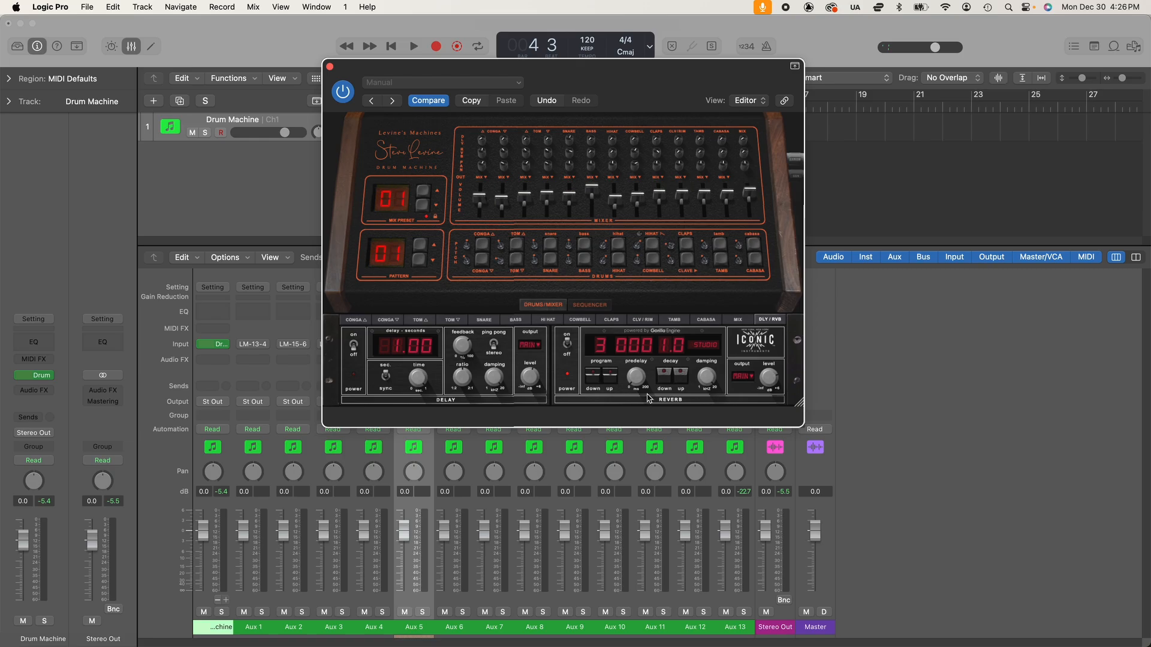
Raise the reverb's predelay in stages through about 60 up to 200, auditioning the snare pad between adjustments.
mouse_move(639, 384)
left_mouse_down()
mouse_move(623, 282)
mouse_move(641, 391)
left_mouse_up()
left_click(551, 261)
left_click_drag(631, 355, 627, 339)
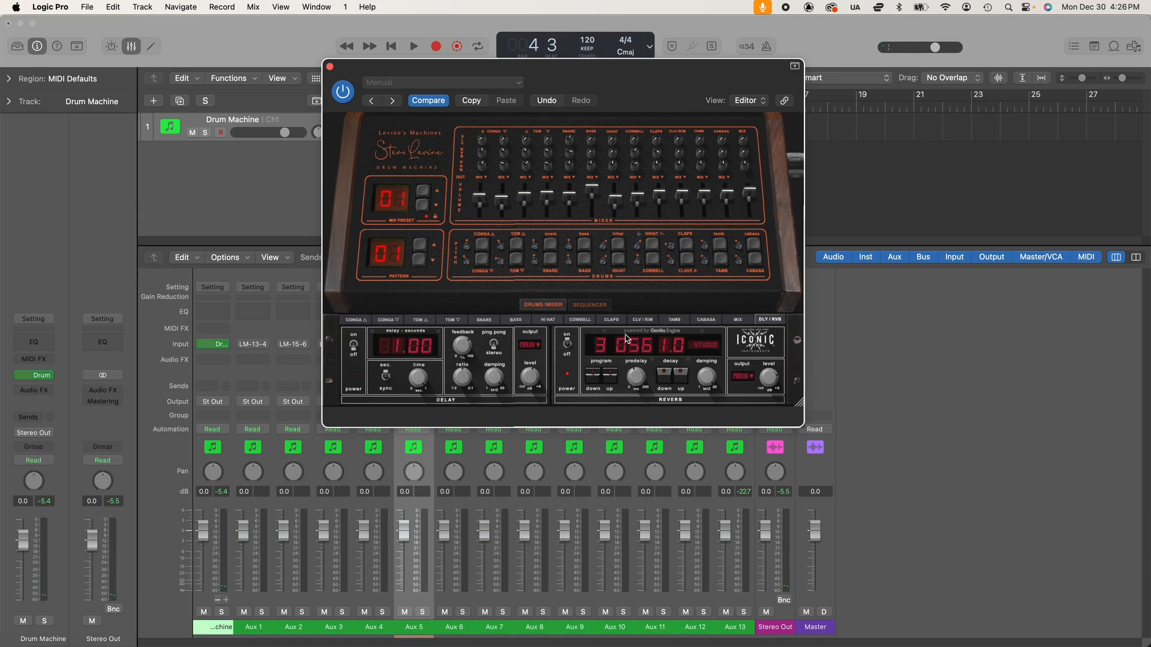
left_click(554, 264)
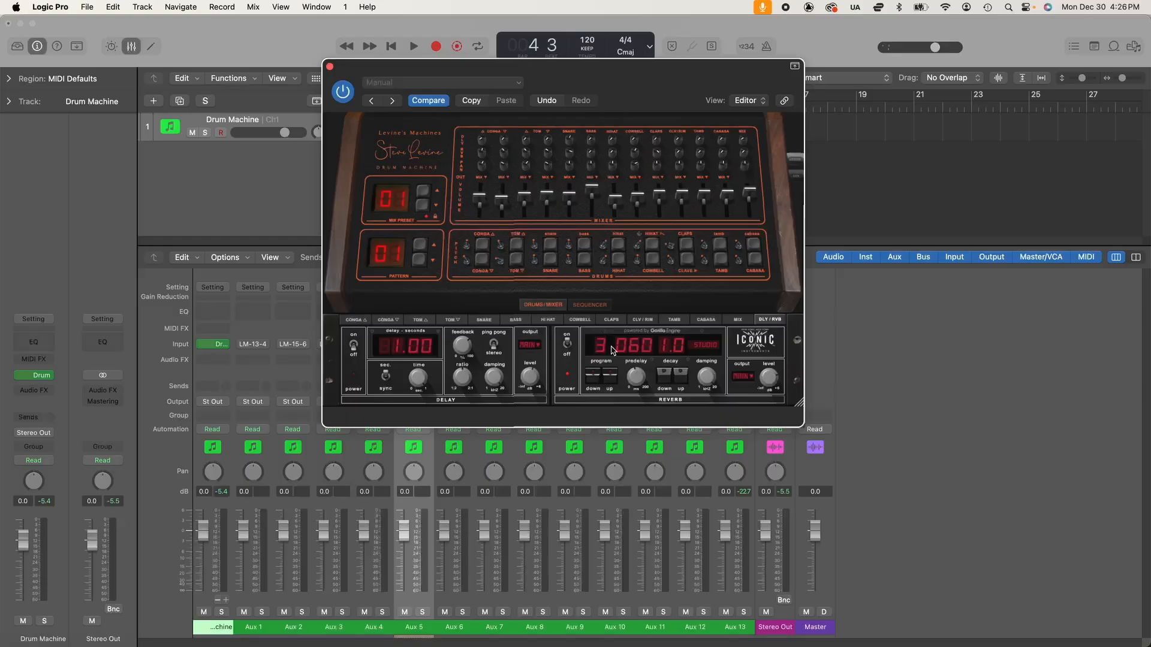
left_click_drag(636, 384, 633, 348)
left_click(552, 262)
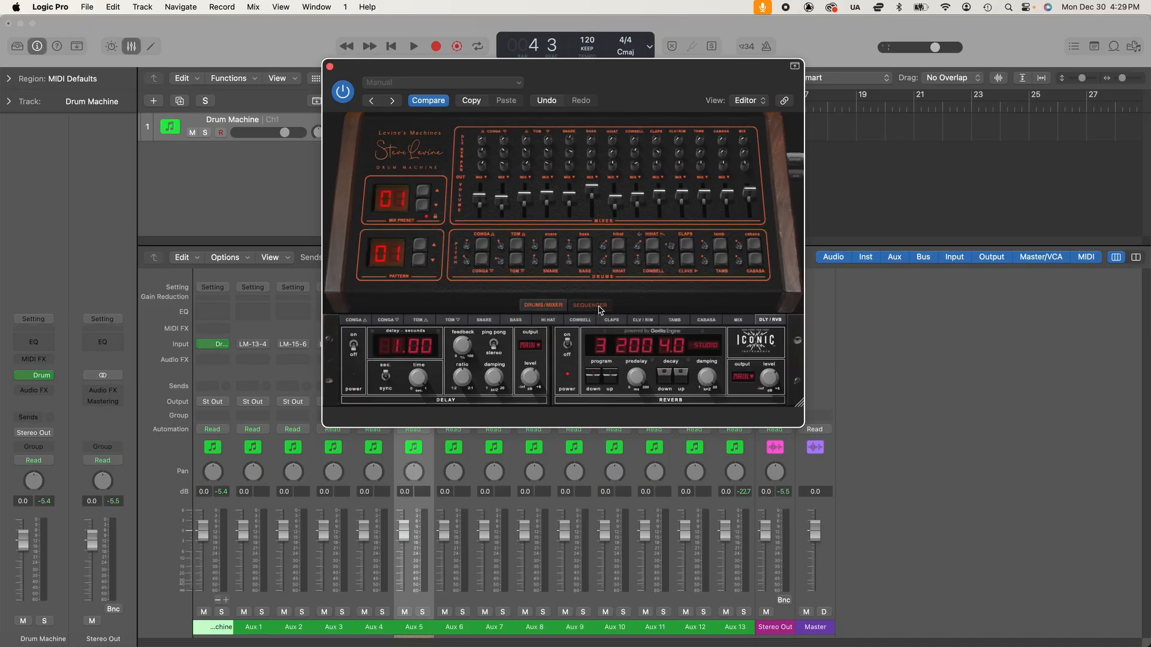
Show the sequencer, move the plug-in window clear of the timeline, and start and stop host playback to follow the pattern's steps.
left_click(600, 309)
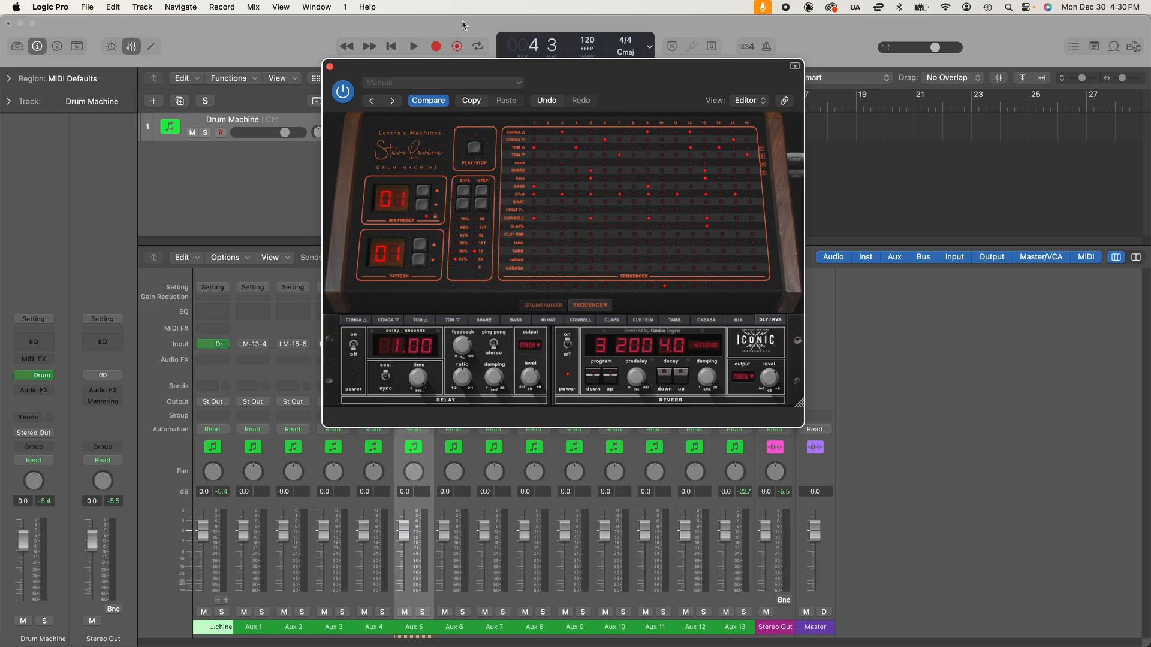
left_click_drag(470, 71, 481, 174)
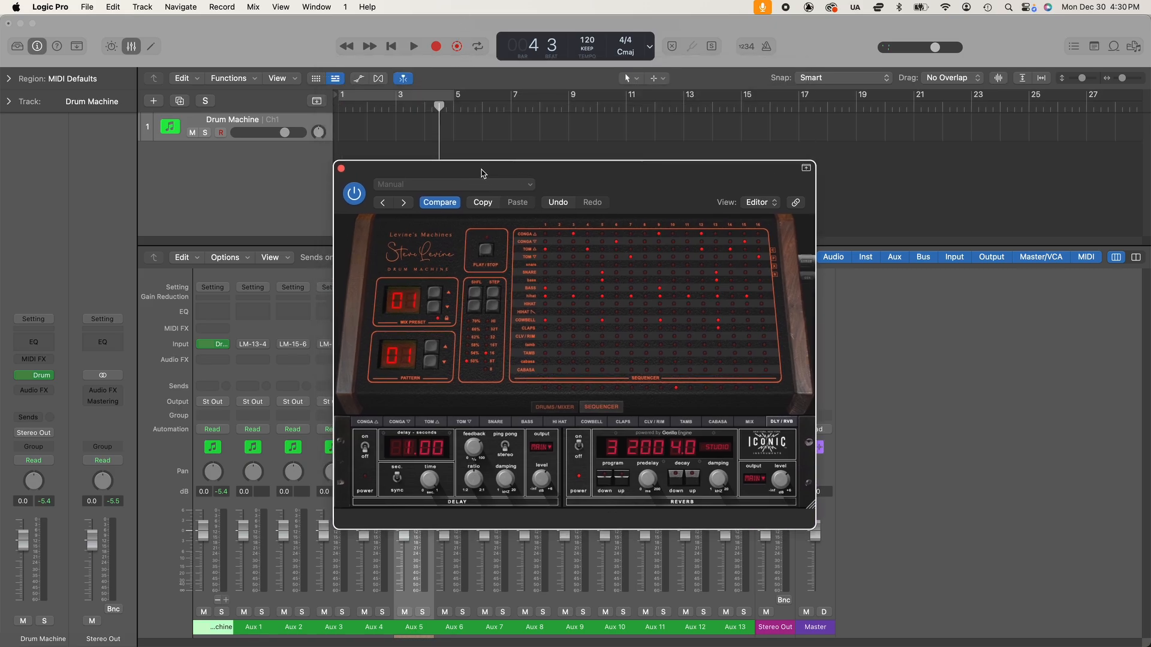
key("space")
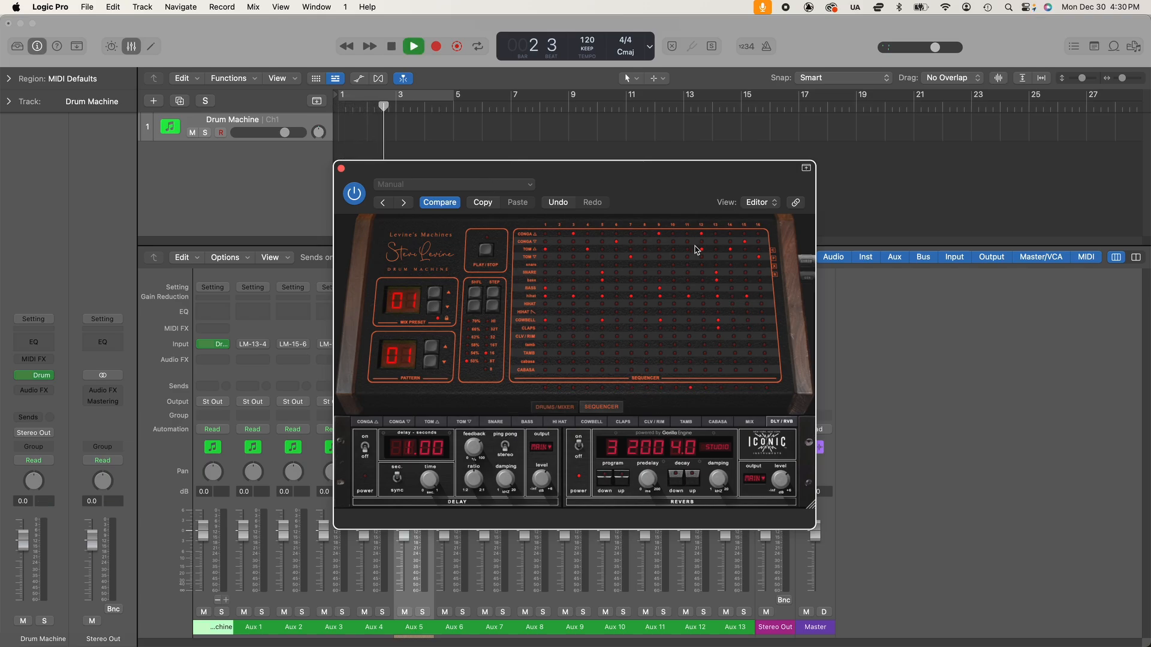
key("space")
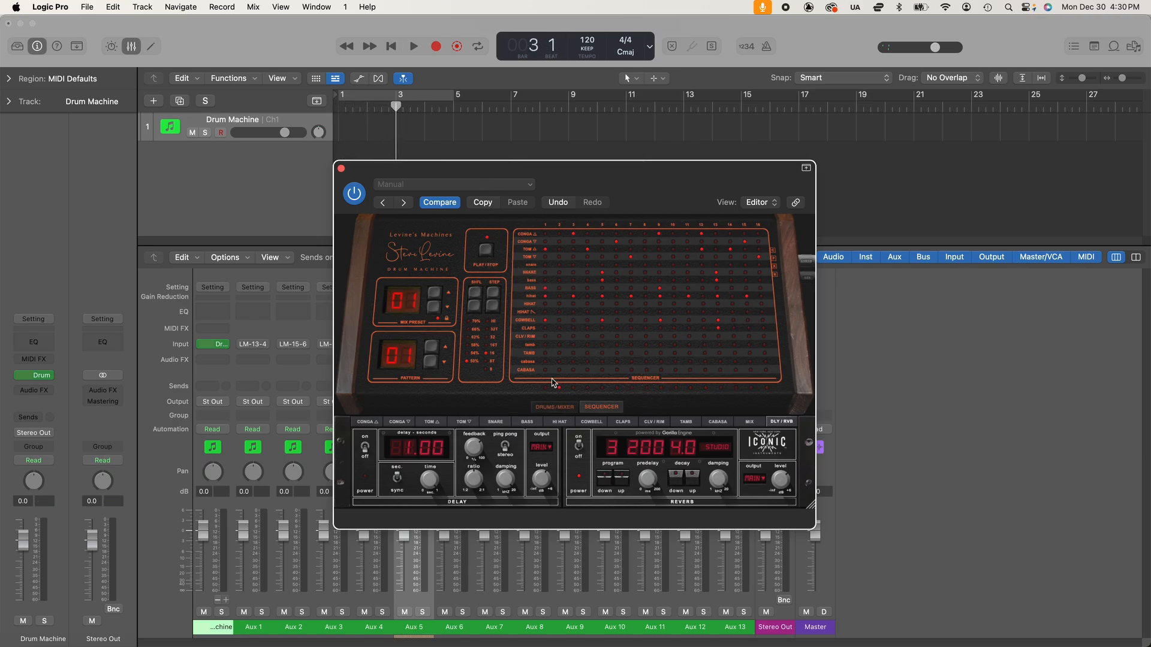
key("space")
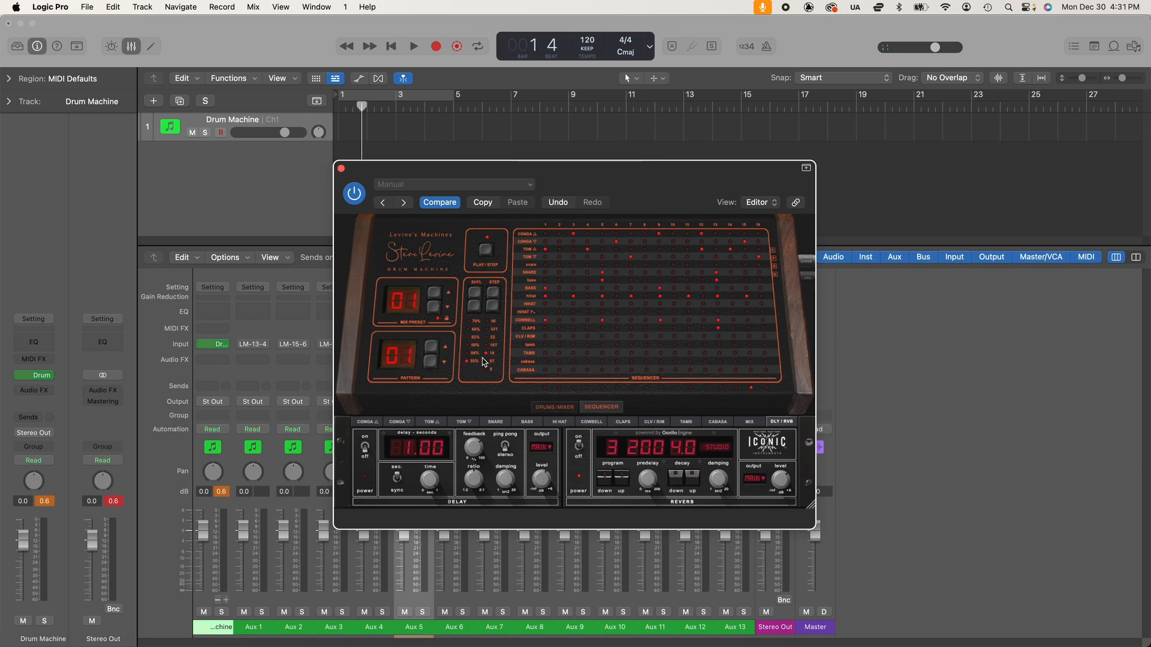
Return to the drums/mixer view and review the effects sections of the two congas, the high tom and the delay/reverb.
left_click(545, 410)
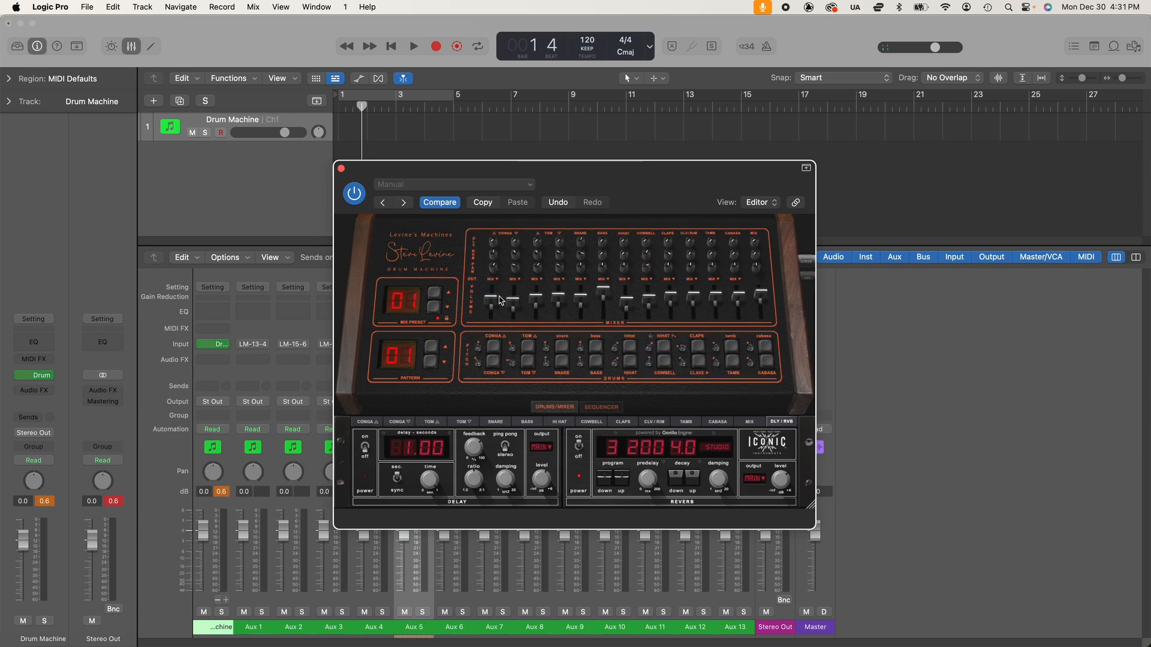
left_click(366, 422)
left_click(400, 423)
left_click(432, 423)
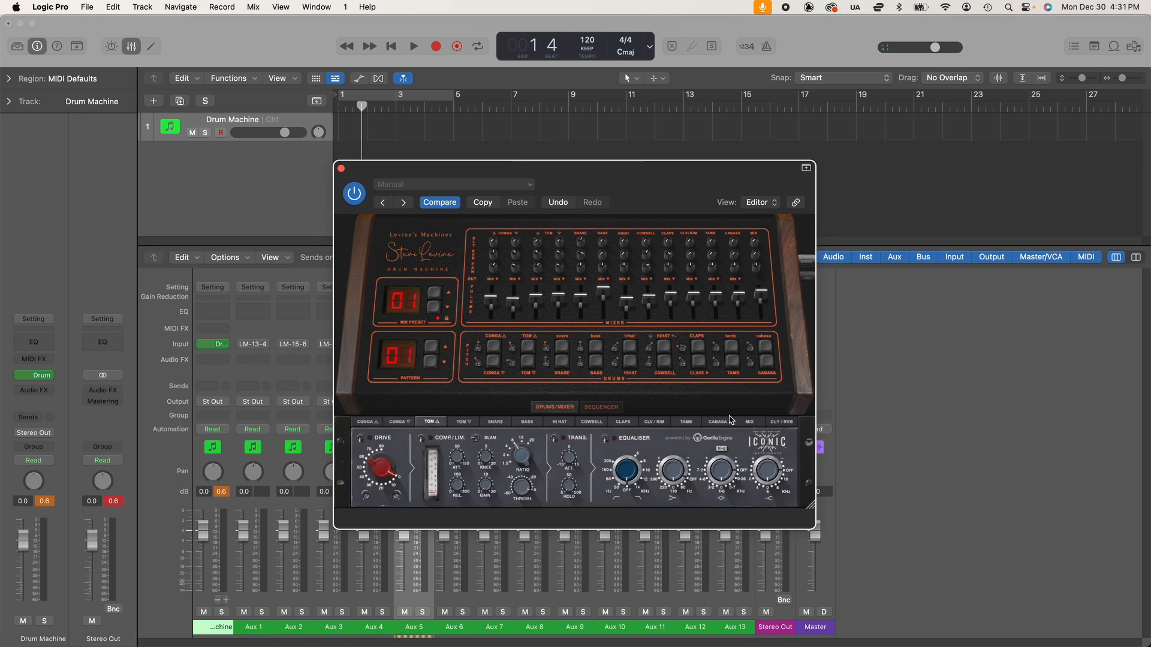
left_click(776, 423)
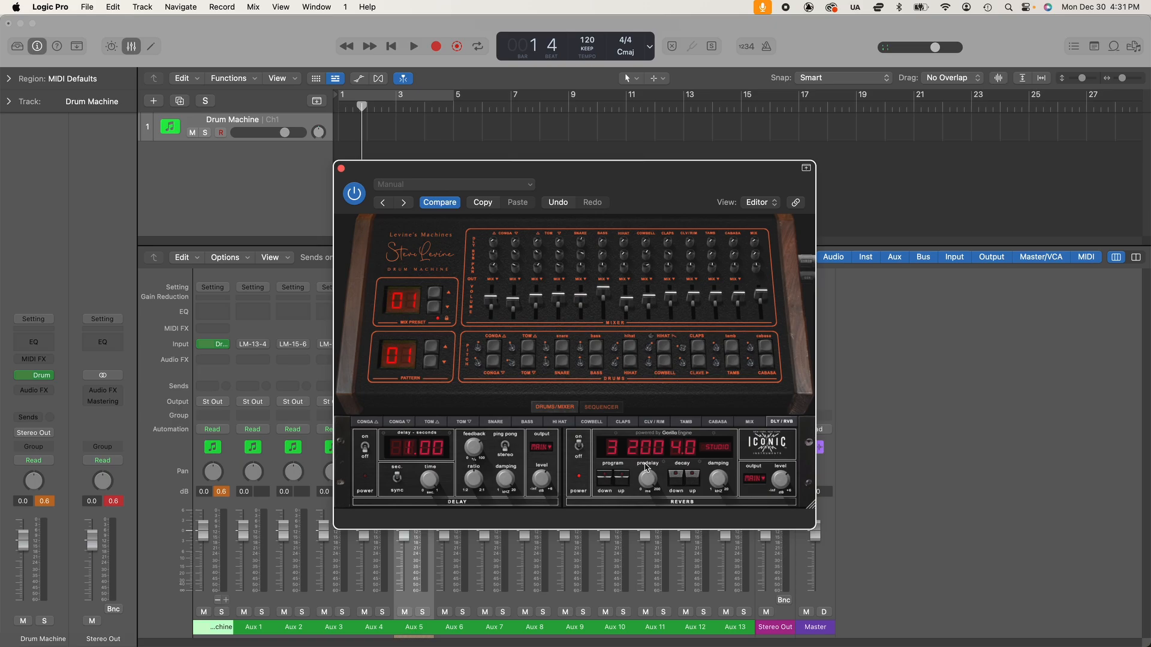
Show the sequencer and audition mix presets 01 and 02 with host playback.
left_click(611, 409)
left_click(545, 248)
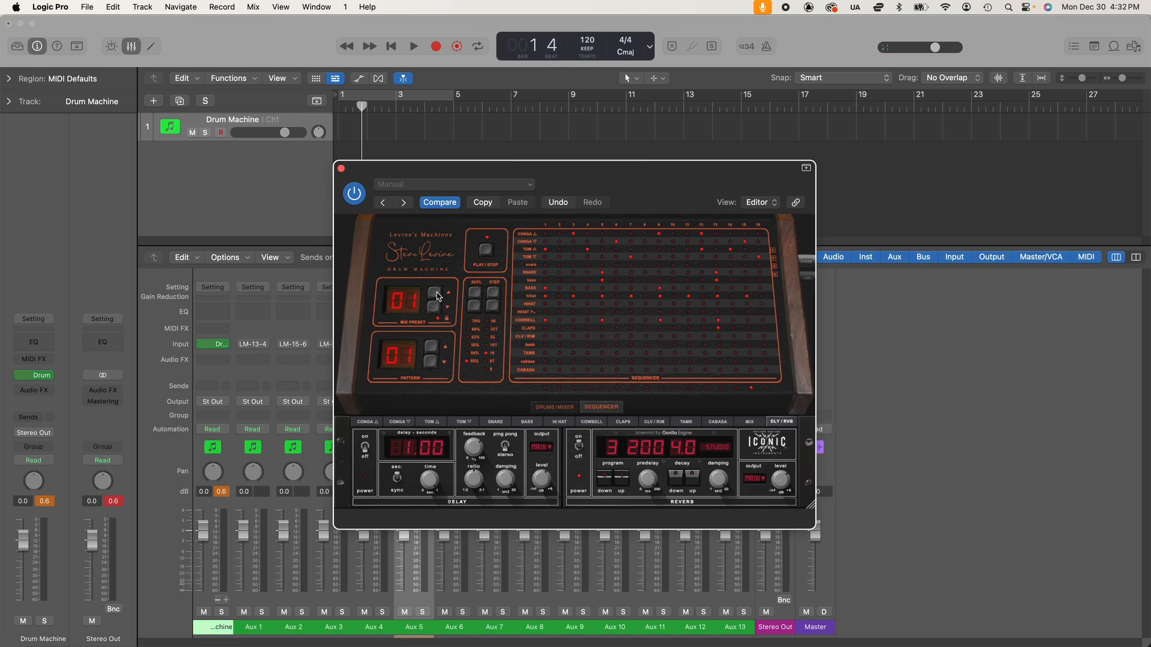
key("space")
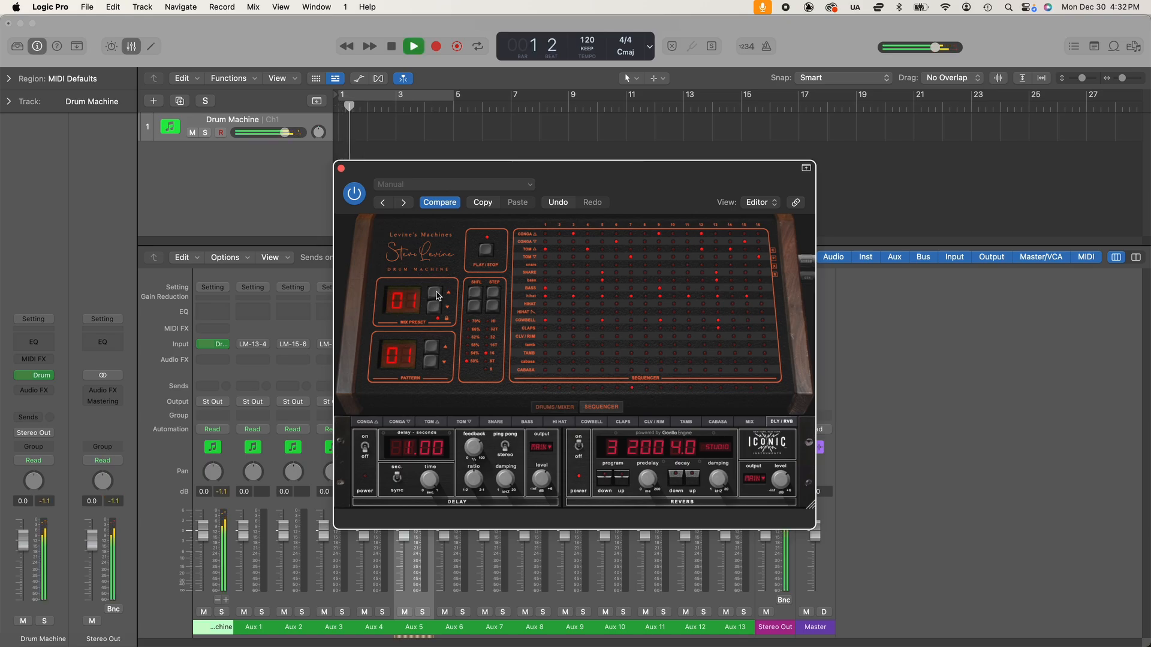
key("space")
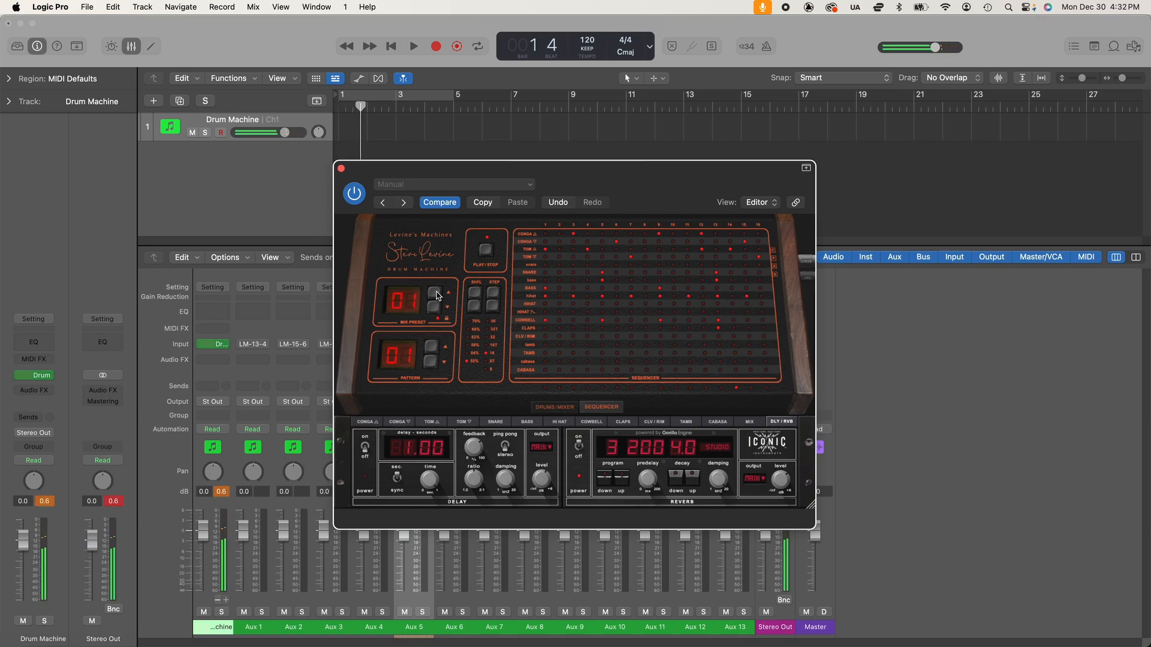
left_click(437, 294)
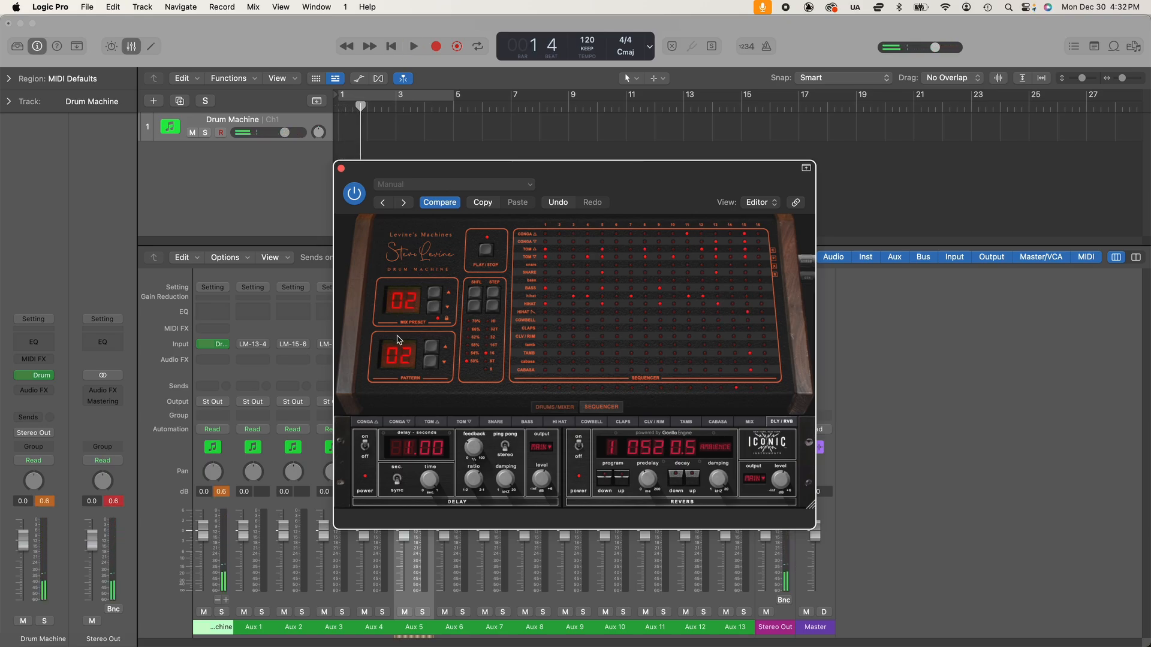
key("space")
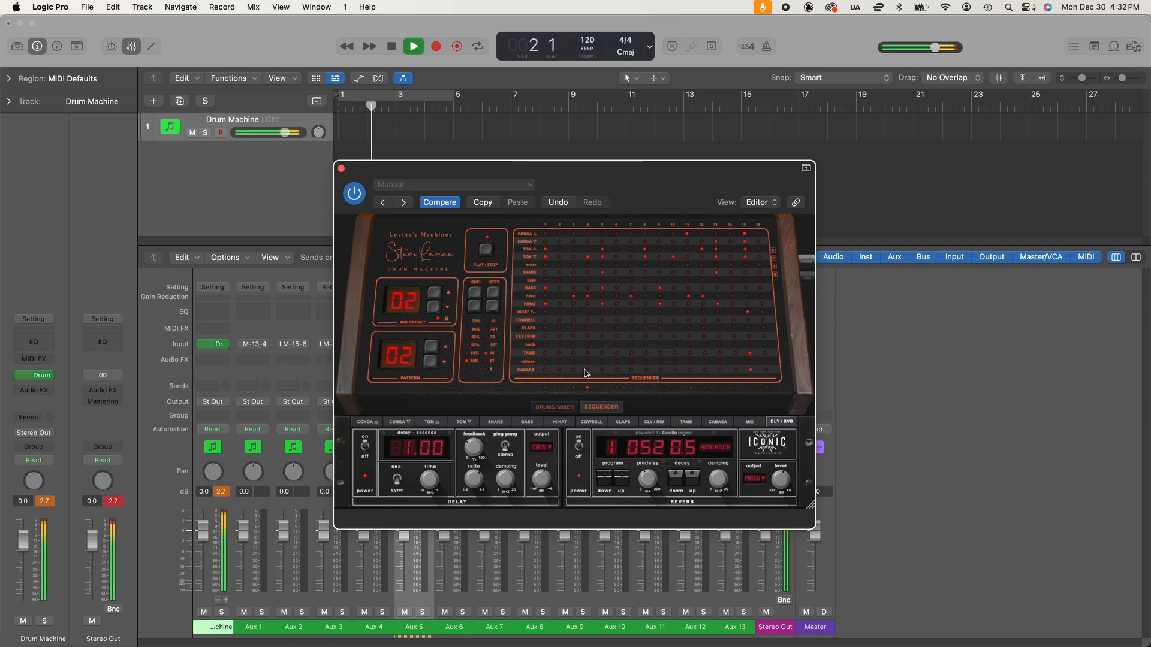
key("space")
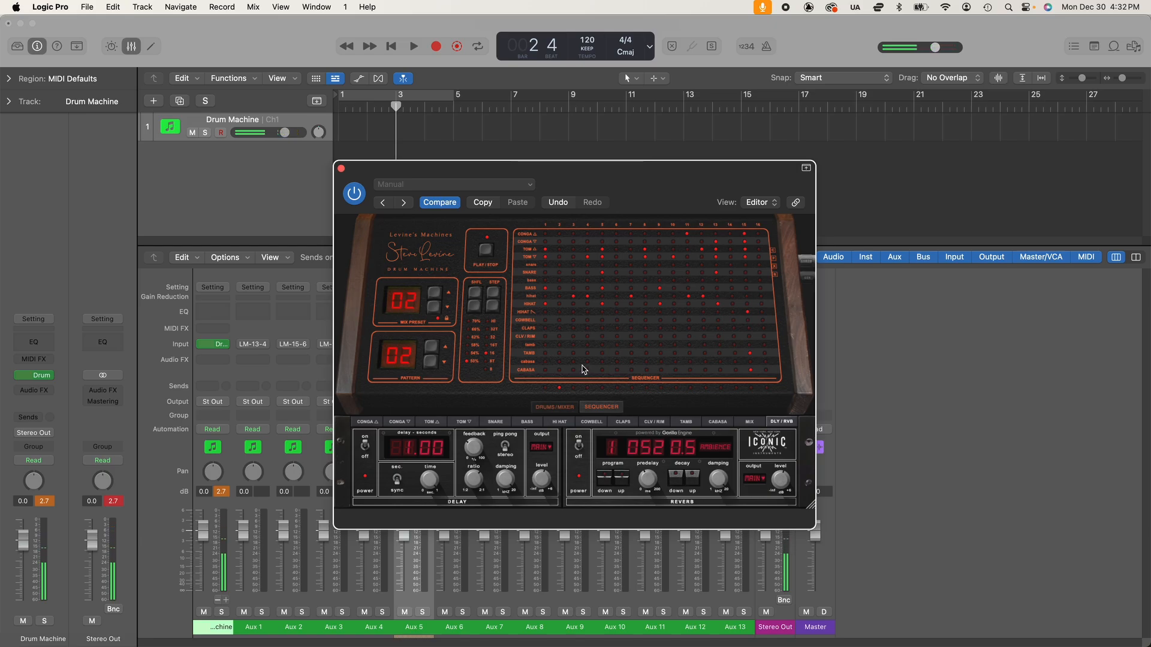
Advance through the mix presets to 07 and audition its pattern with host playback.
left_click(432, 294)
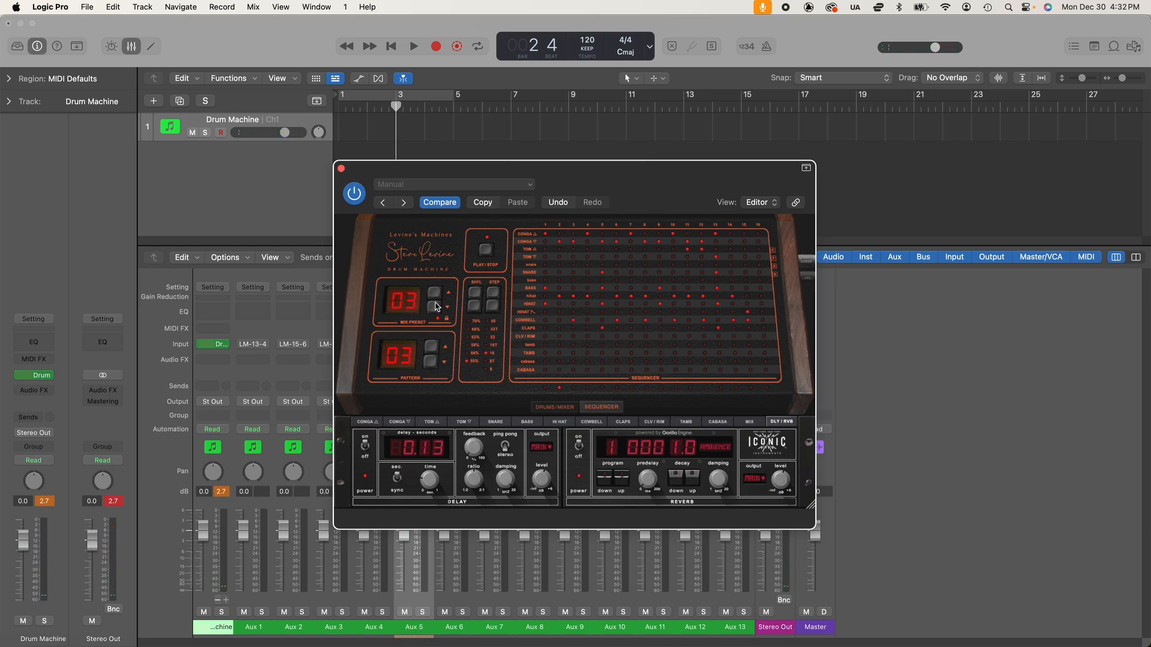
left_click(435, 294)
left_click(435, 293)
left_click(435, 293)
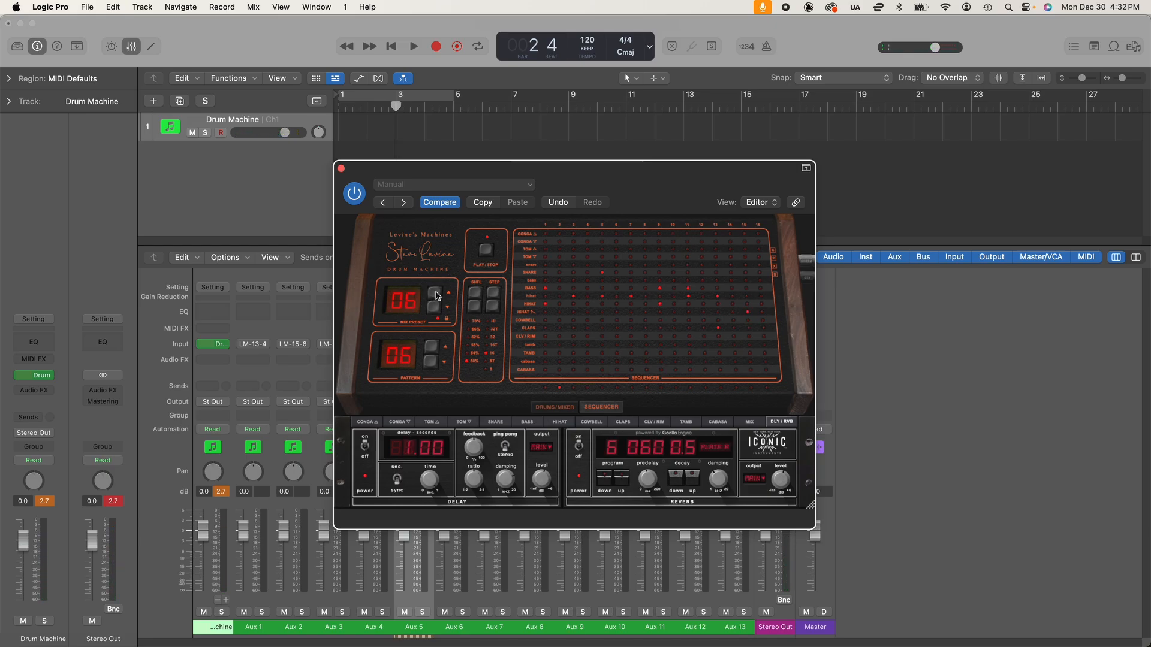
left_click(436, 294)
key("space")
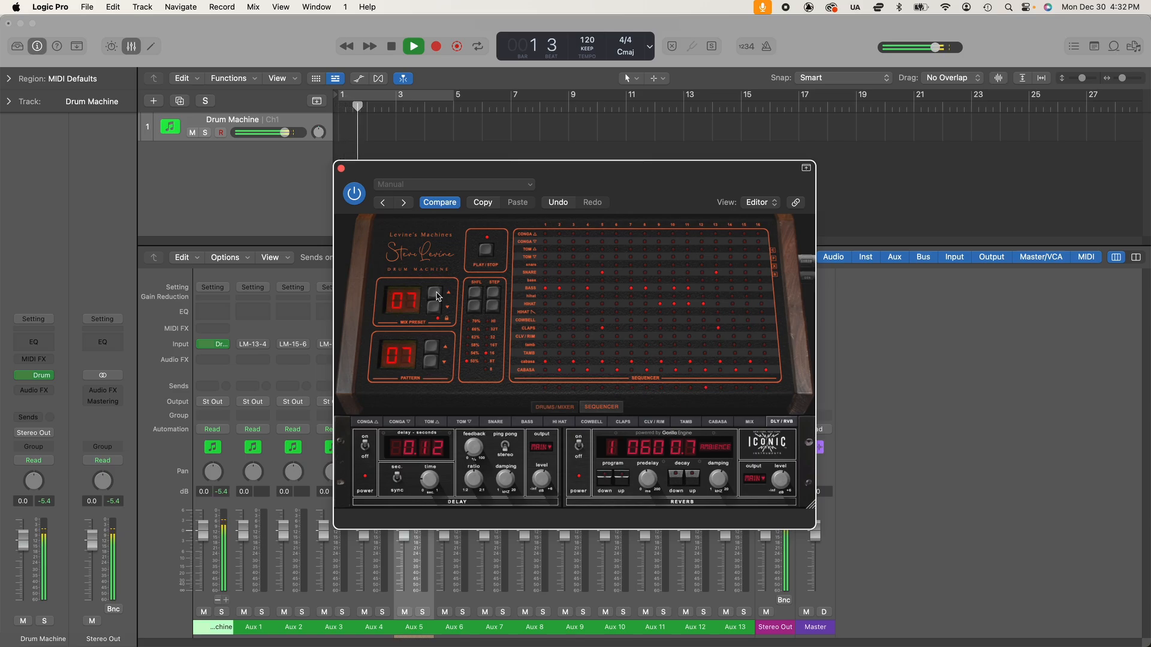
key("space")
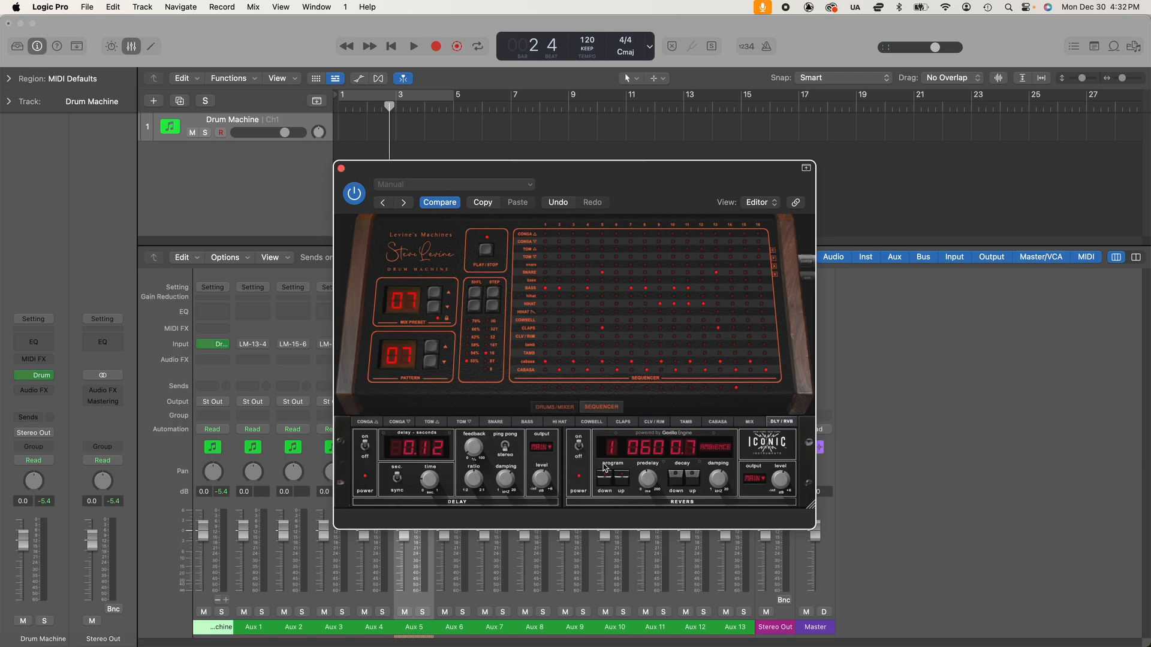
Advance the mix preset to 09 and audition its pattern with host playback.
key("space")
left_click(436, 292)
left_click(436, 292)
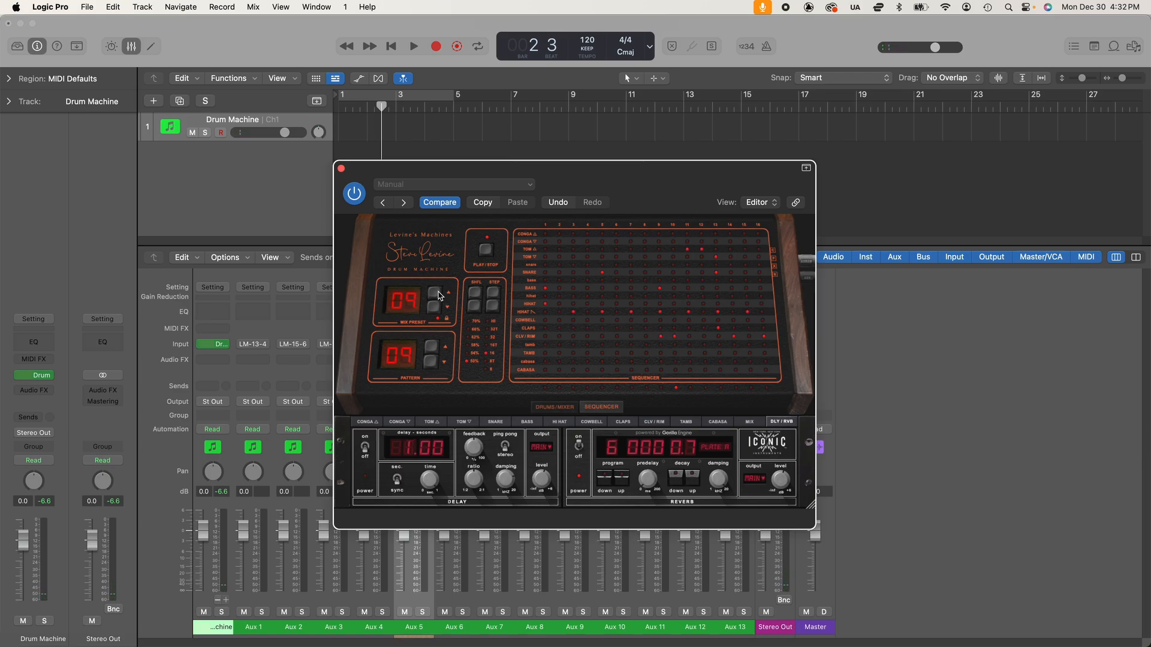
key("space")
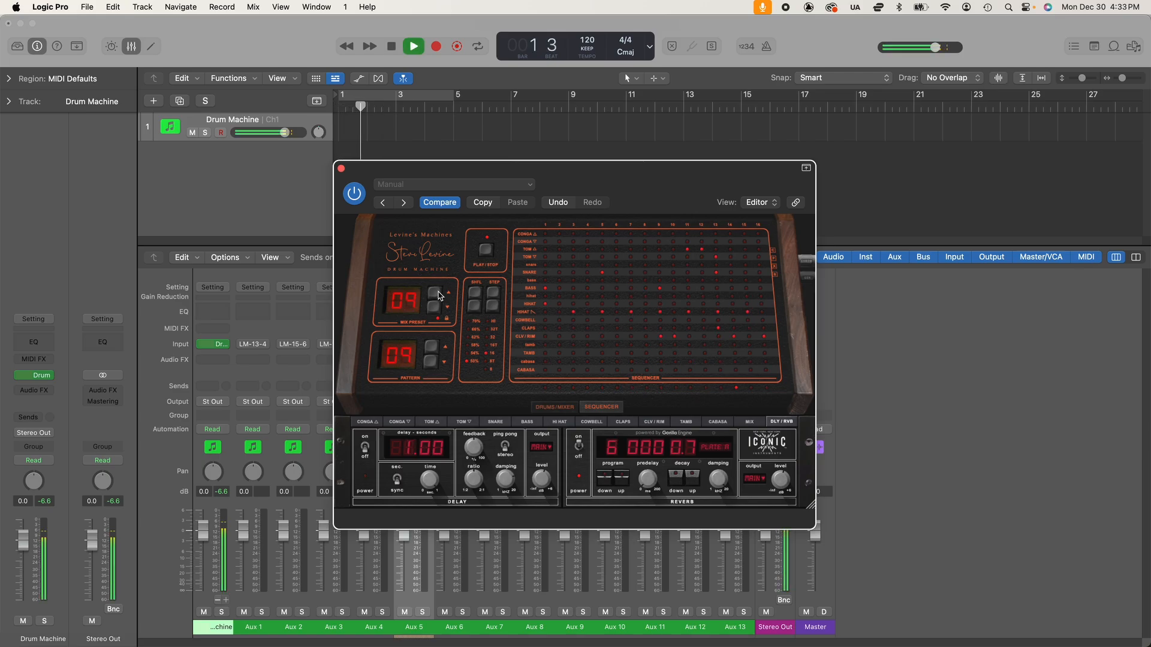
key("space")
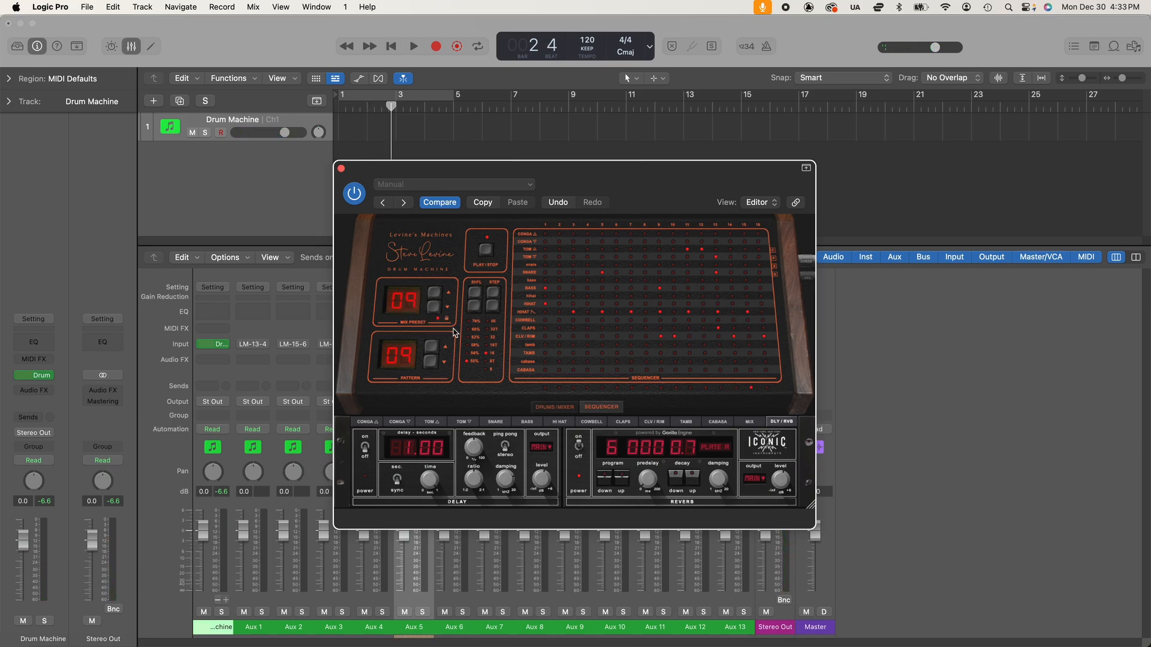
Return to the drums/mixer view, review the tom effects, and switch the delay to beat sync at 1/8.
left_click(556, 408)
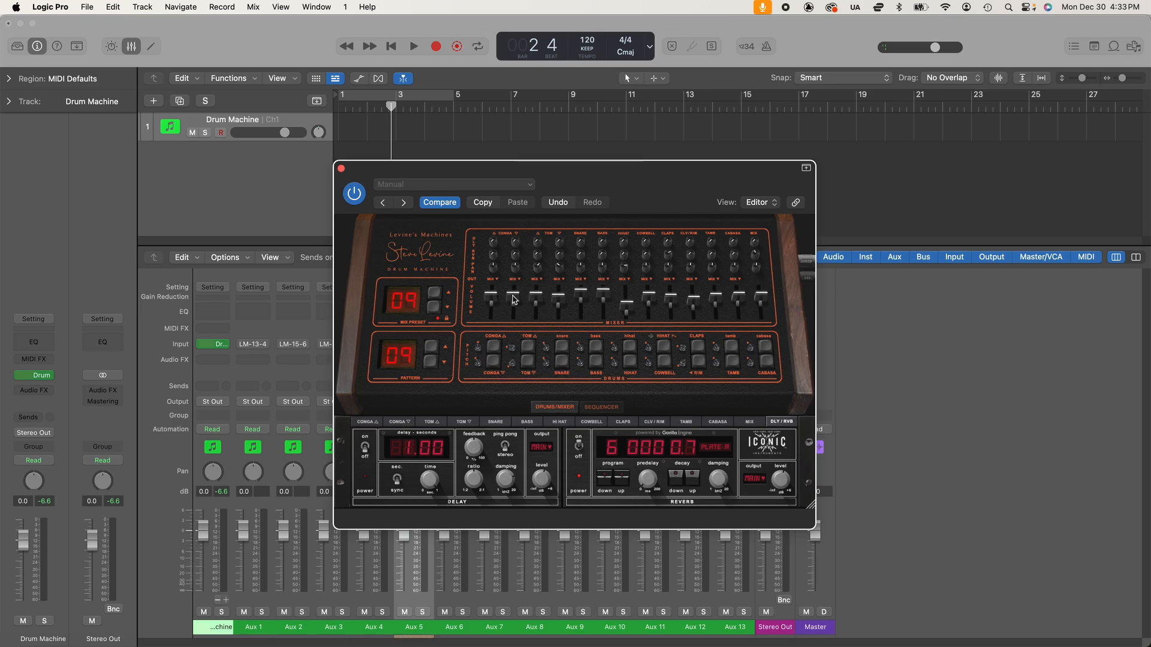
left_click(432, 422)
left_click(466, 423)
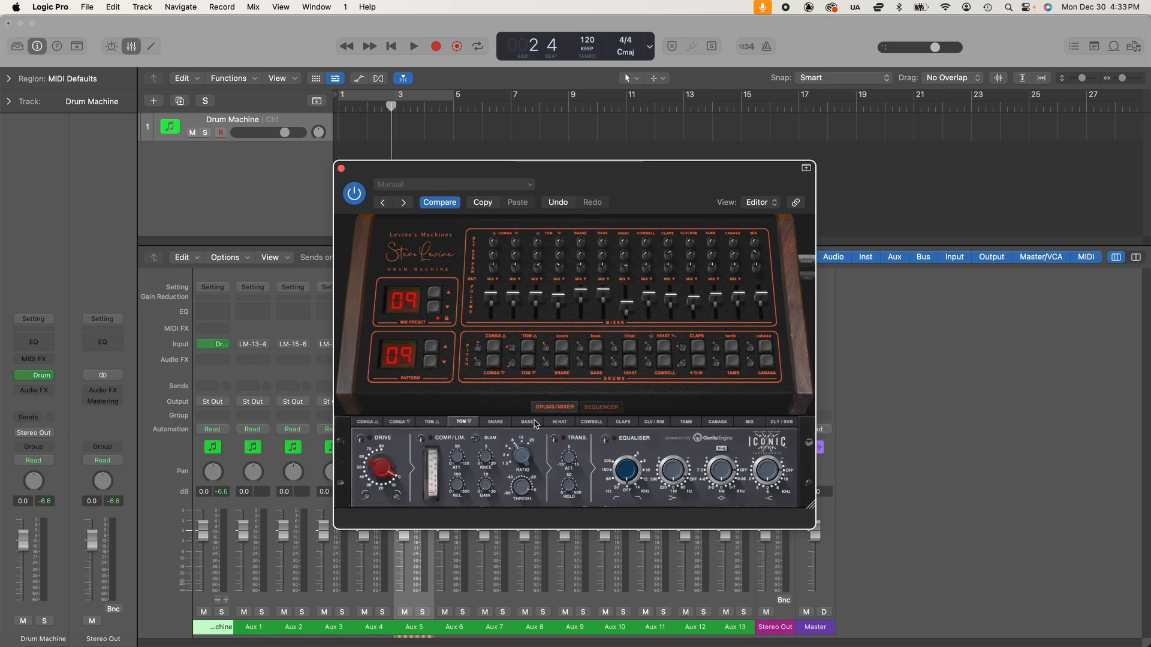
left_click(781, 424)
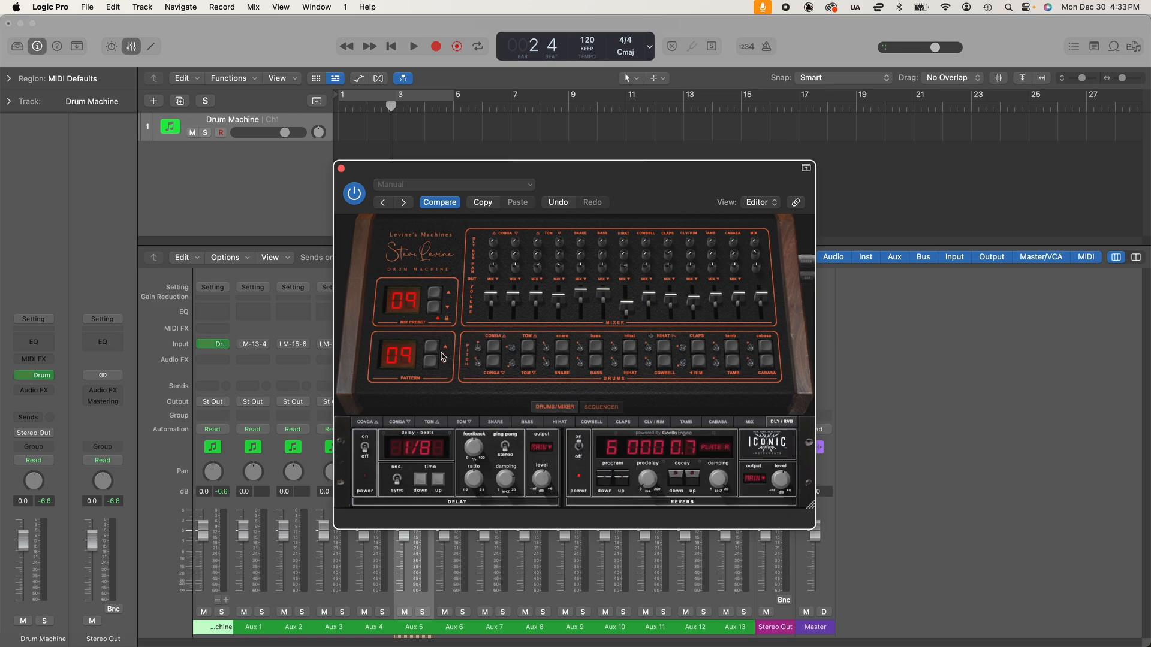
Play the sequencer with mix preset 09 and switch only the pattern to 08 and up to 10, then stop playback.
left_click(593, 409)
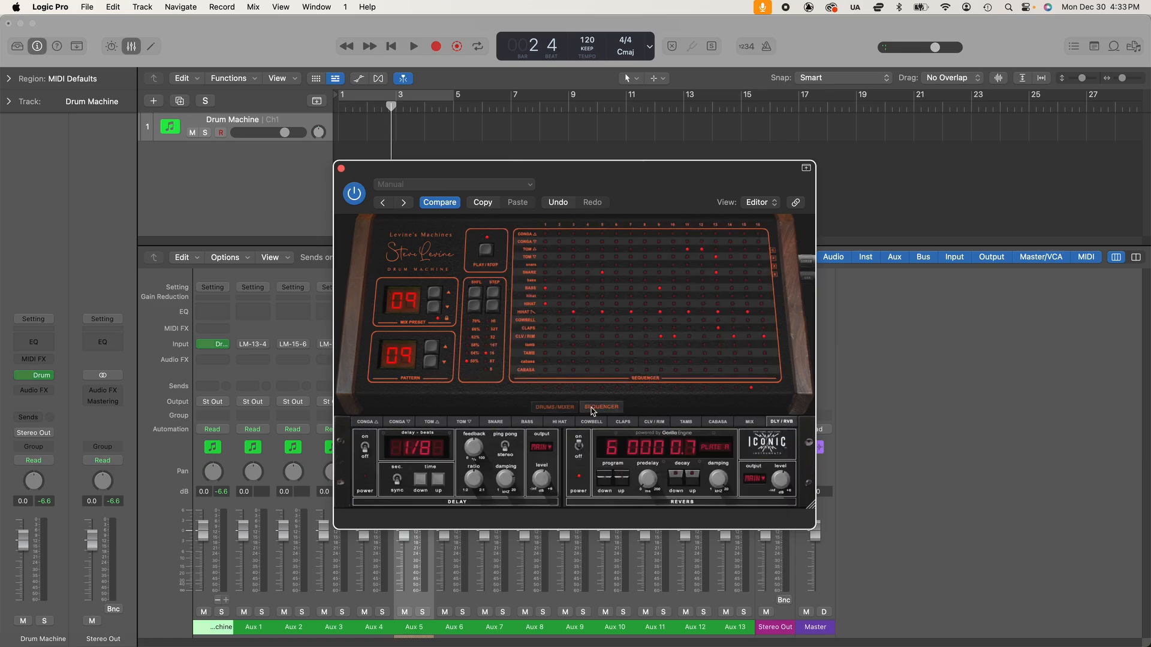
key("space")
left_click(431, 362)
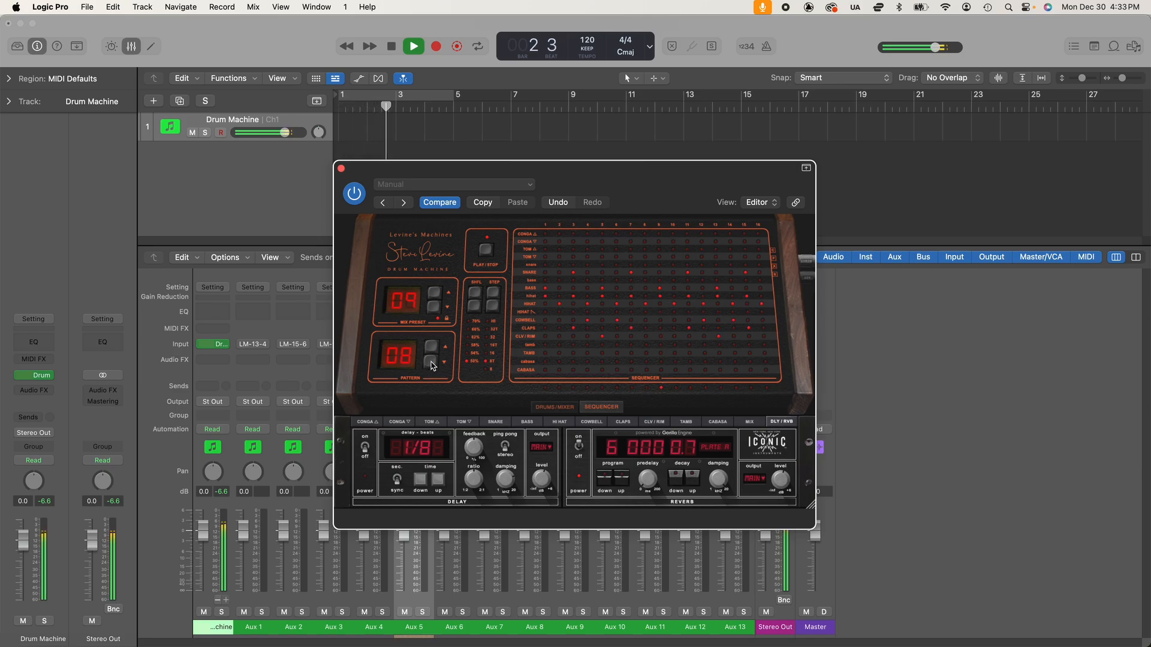
left_click(432, 352)
left_click(431, 352)
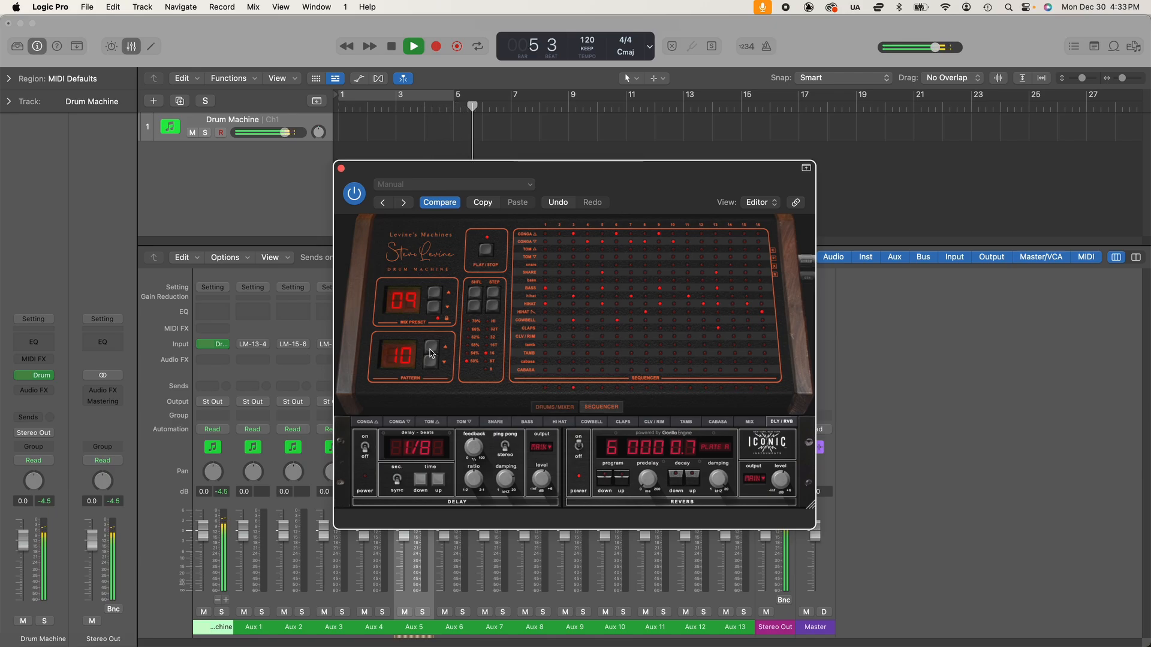
key("space")
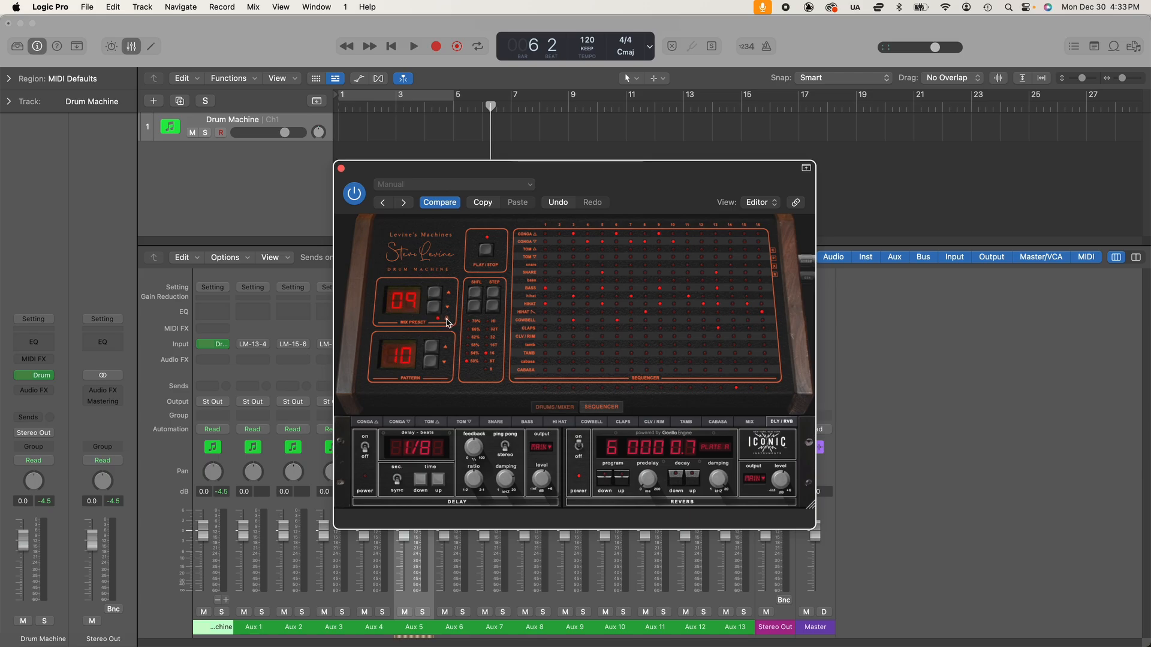
Combine mix preset 11 with pattern 14 and show the drums/mixer view.
left_click(435, 292)
left_click(435, 292)
left_click(438, 293)
left_click(435, 312)
left_click(432, 347)
left_click(555, 407)
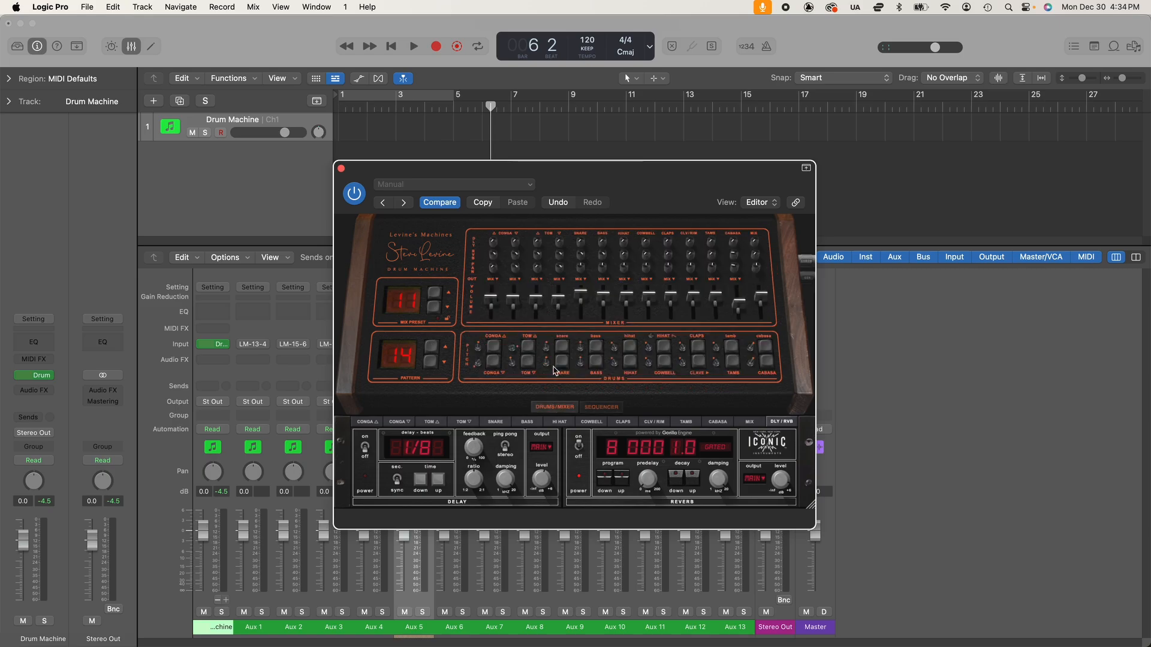
Advance three mix presets beyond 11 to compare their mixer settings.
left_click(435, 296)
left_click(435, 296)
left_click(435, 296)
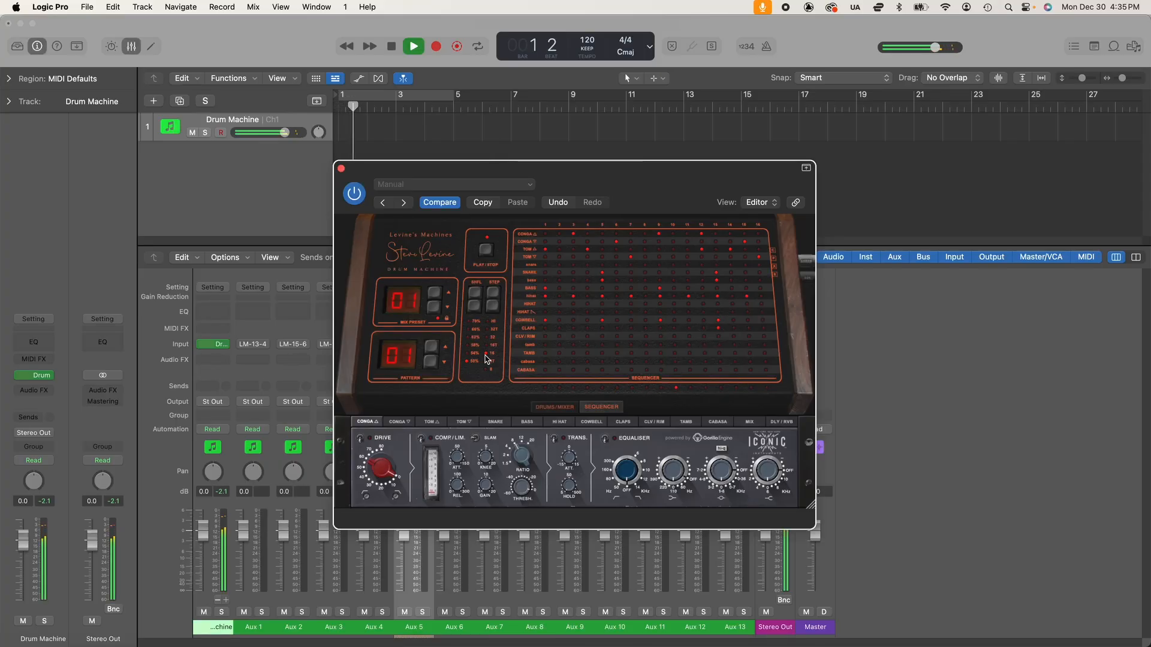
Lower the sequencer's step rate and audition pattern 01 at slower settings, including 8T.
key("space")
left_click(492, 309)
left_click(491, 308)
key("space")
key("space")
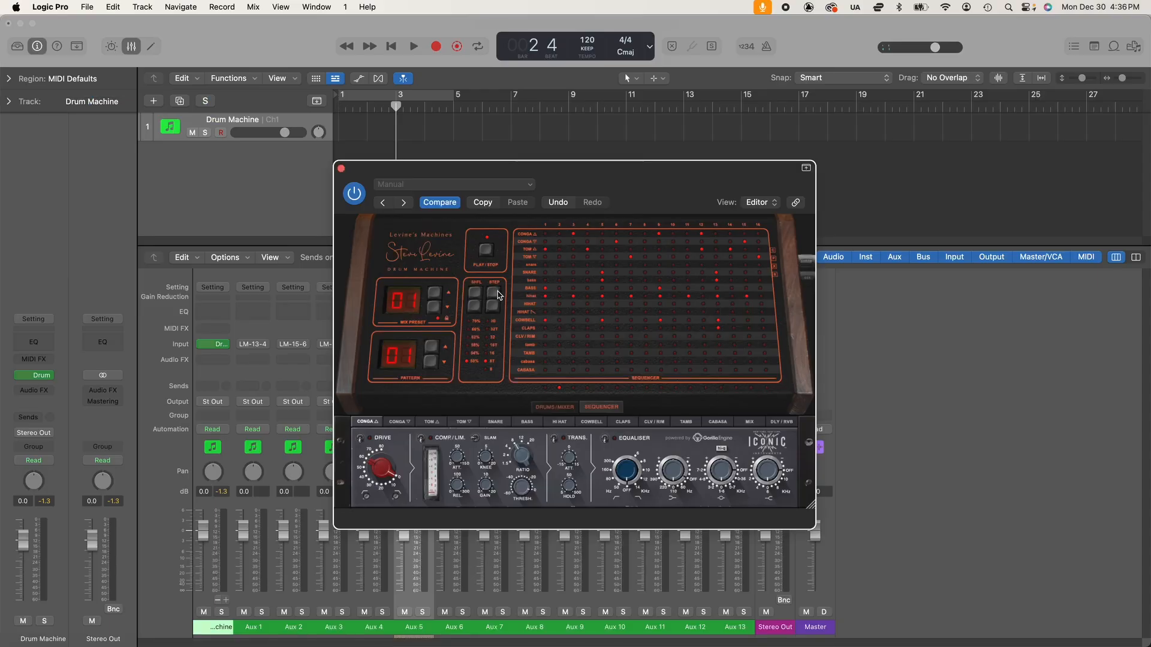
key("space")
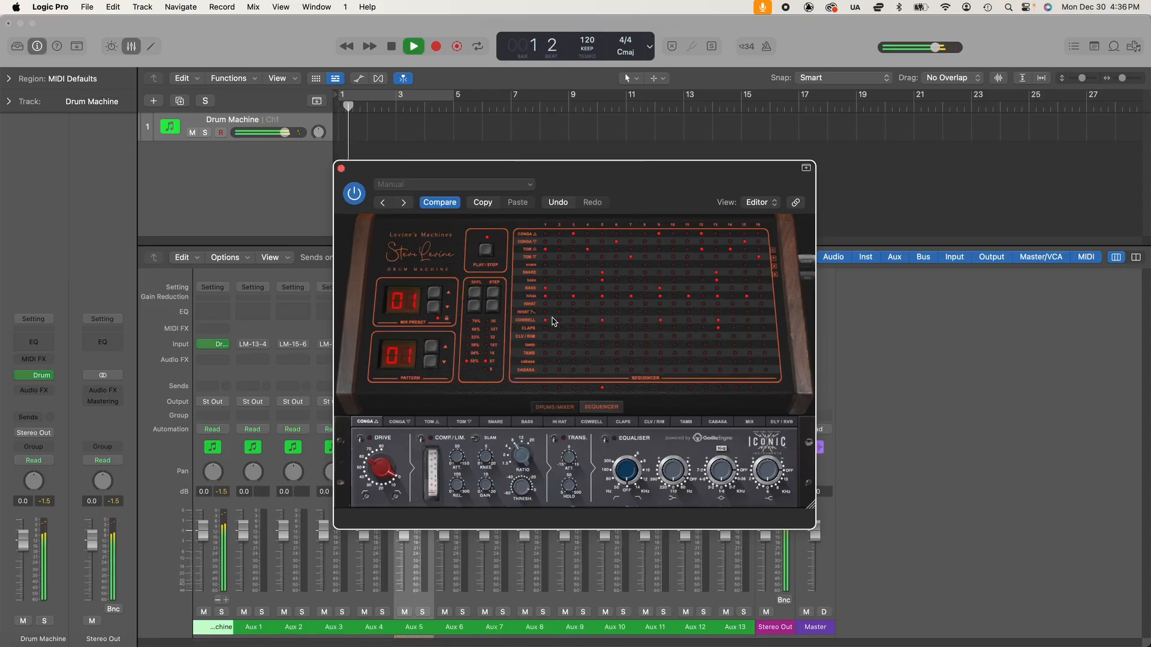
key("space")
Raise the sequencer's step rate through 16 and 16T to the fastest setting, auditioning the pattern along the way.
left_click(497, 293)
left_click(495, 292)
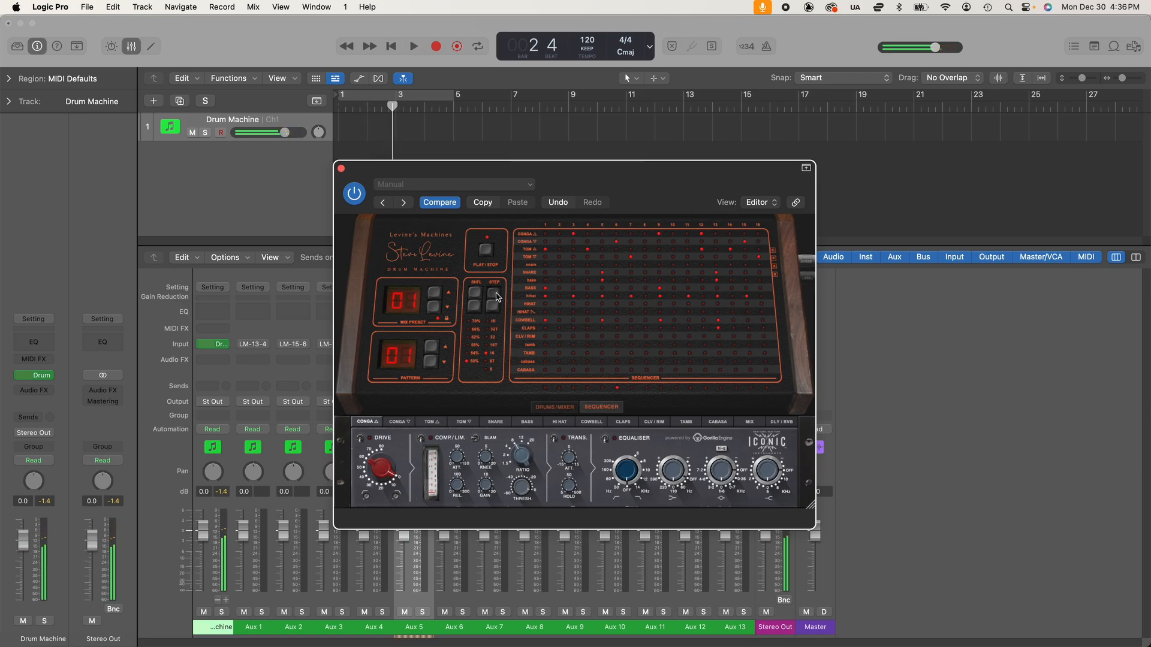
key("space")
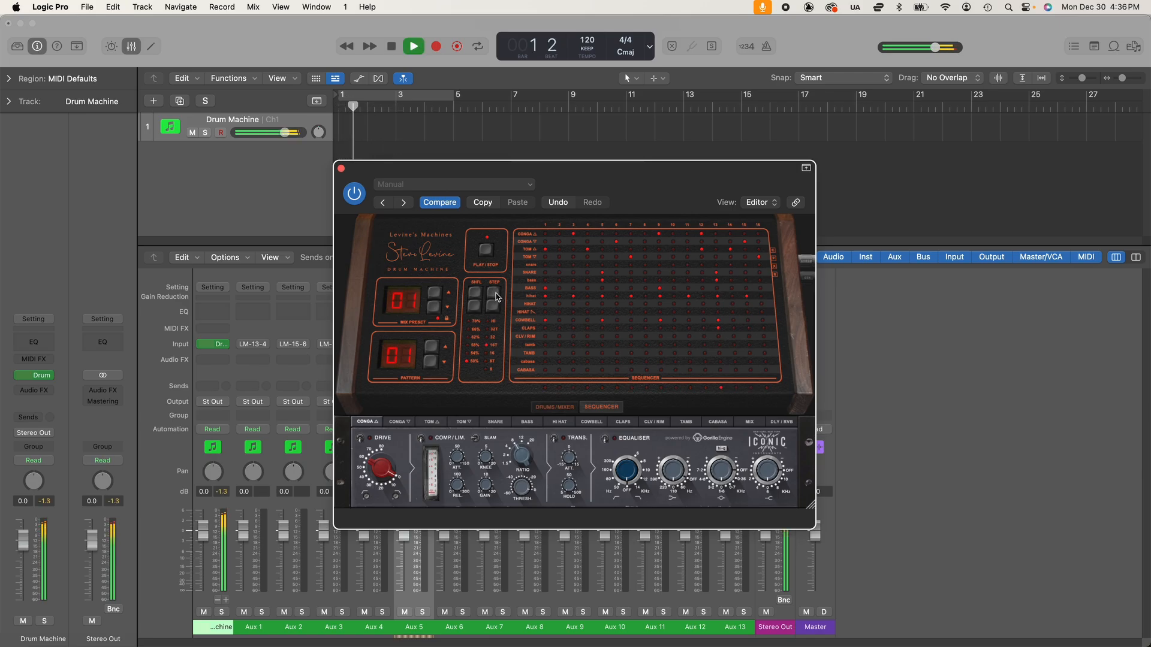
key("space")
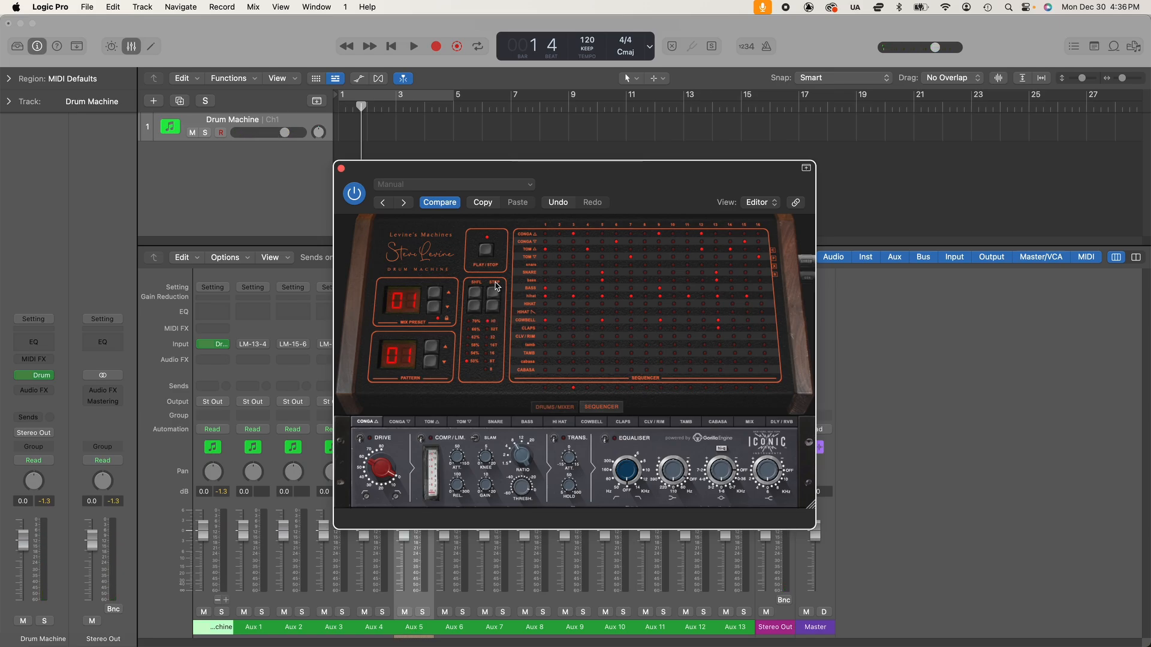
key("space")
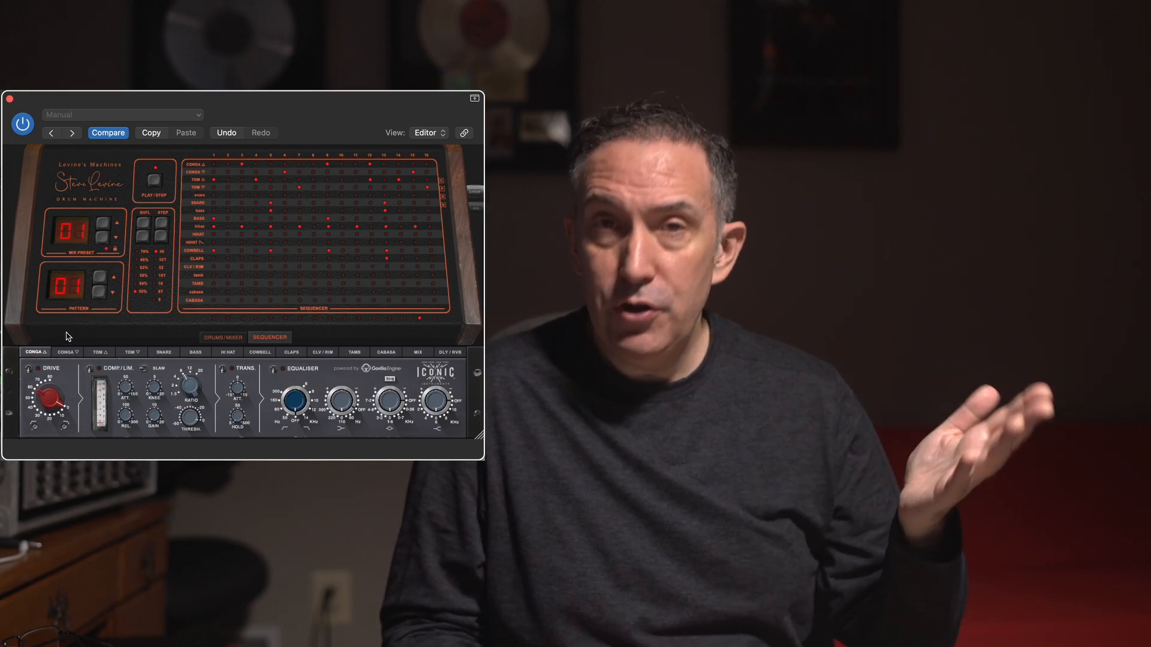
Return the sequencer's step rate to 16.
left_click(161, 235)
left_click(162, 235)
left_click(162, 235)
left_click(162, 235)
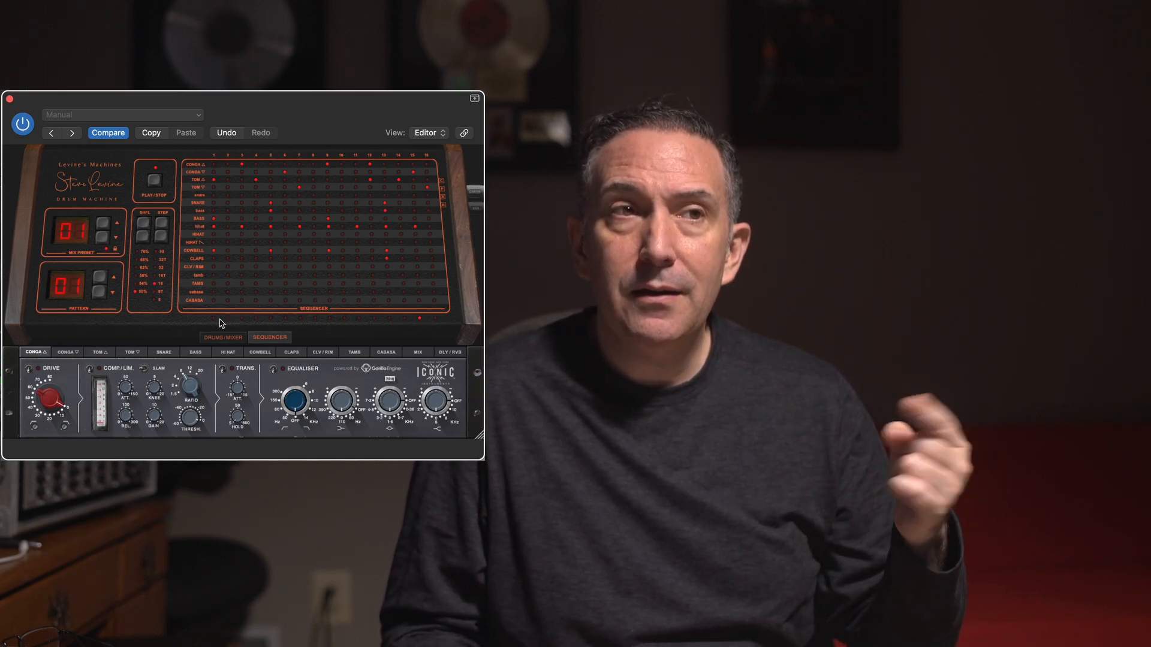
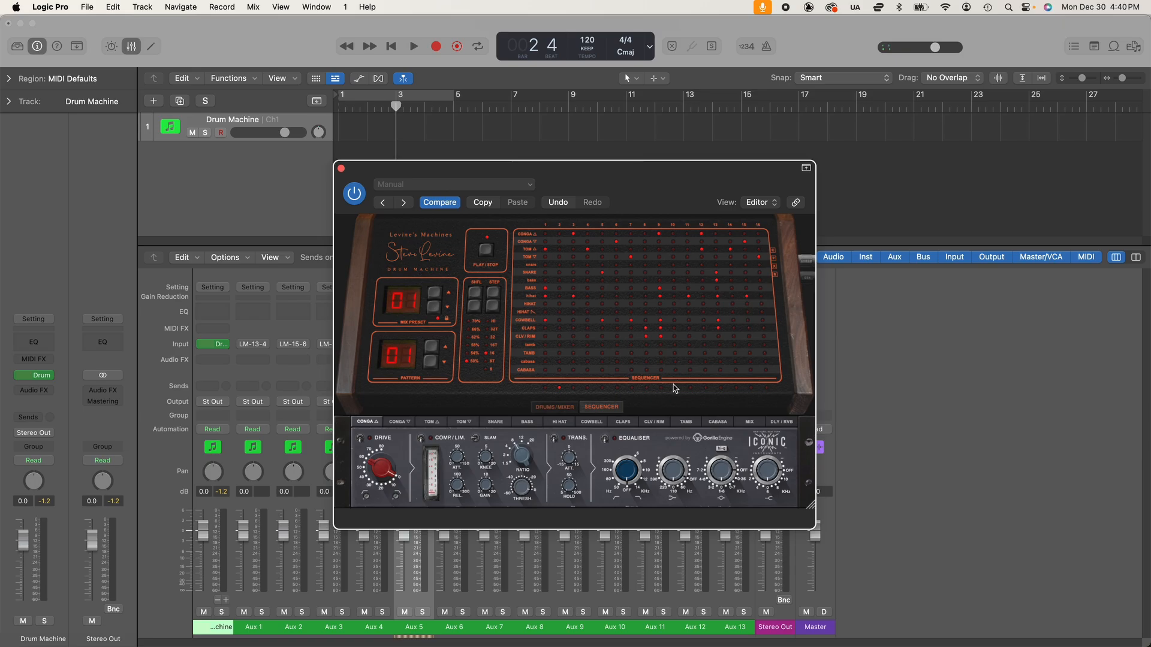
Try toggling conga, low tom and snare hits within steps 1 to 5 of pattern 01, and play the pattern.
left_click(775, 266)
left_click(544, 234)
left_click(560, 241)
left_click(587, 258)
left_click(602, 264)
left_click(602, 272)
key("space")
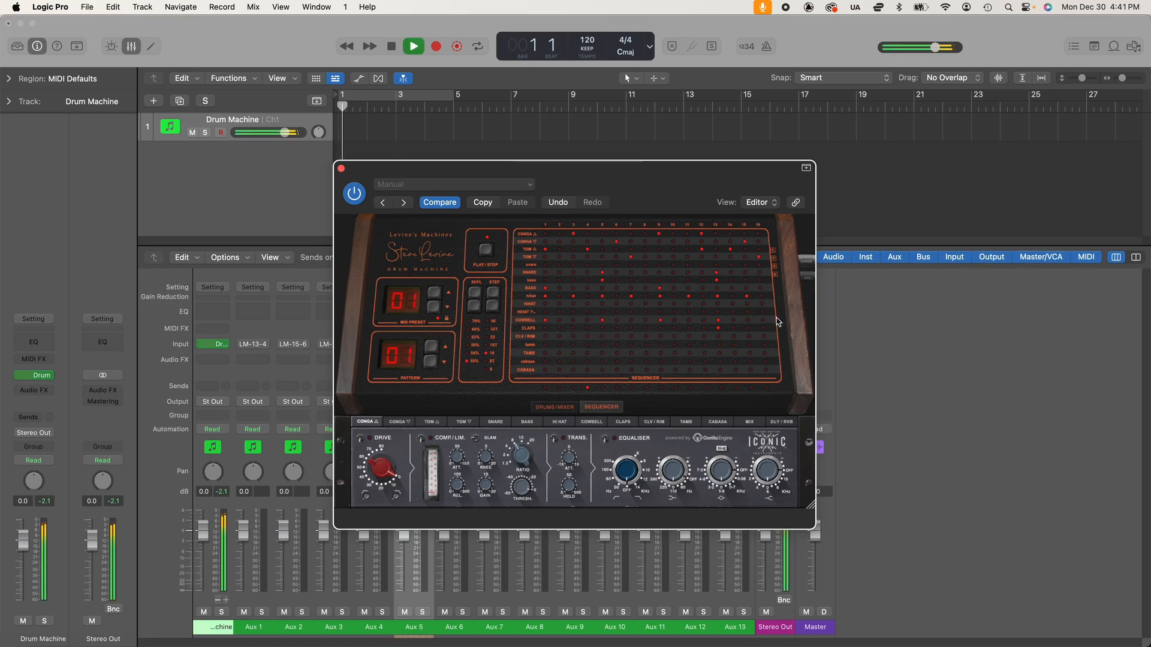
key("space")
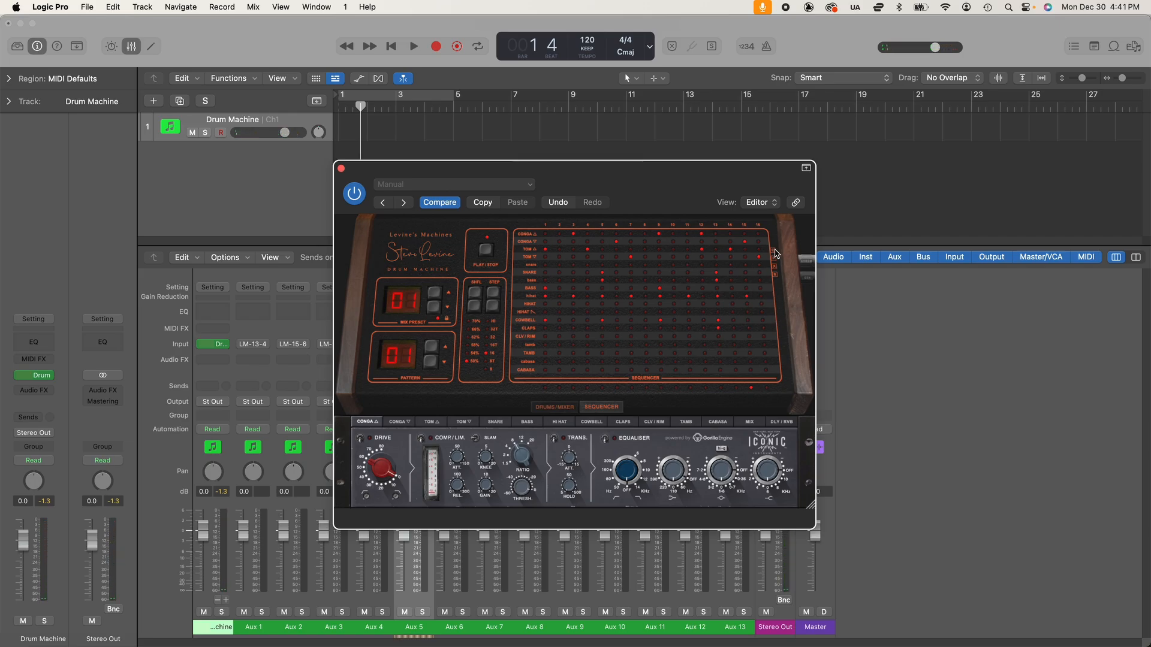
Make pattern 02 a variation of pattern 01 with cowbell hits added on steps 14 and 15.
left_click(435, 350)
left_click(733, 320)
left_click(748, 321)
left_click(431, 363)
left_click(432, 349)
Alternate between patterns 01 and 02 during host playback, stop, and select pattern 03.
key("space")
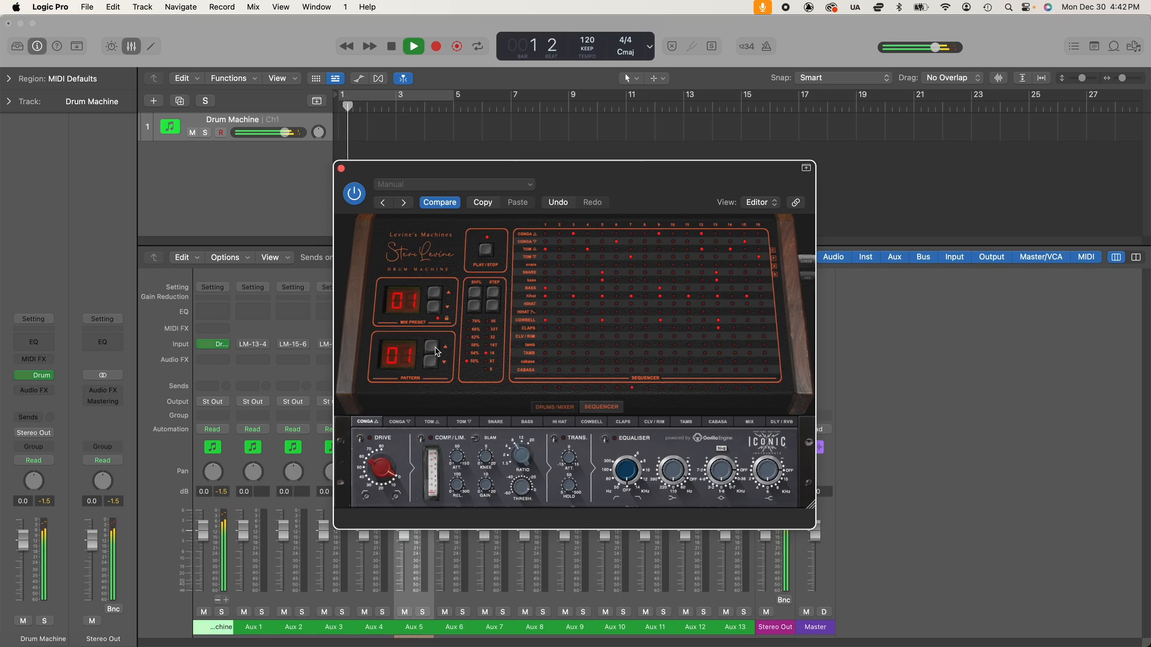
left_click(436, 352)
left_click(432, 362)
left_click(433, 349)
left_click(431, 361)
left_click(432, 349)
key("space")
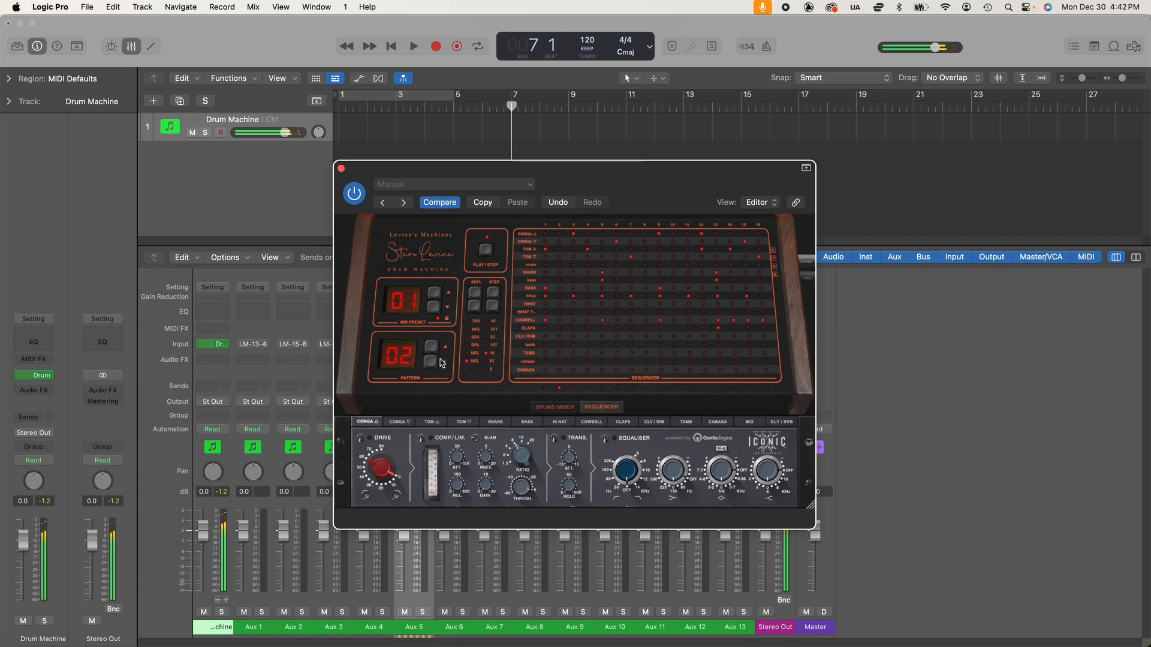
left_click(431, 348)
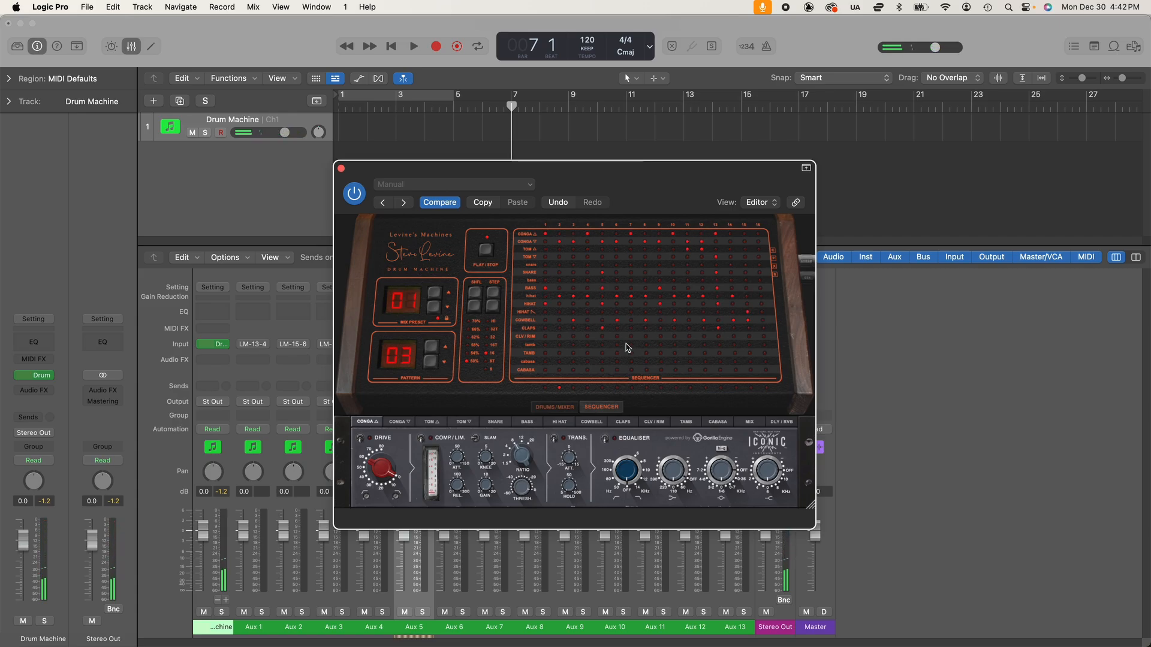
Paste the copied pattern into pattern 03 and add claps hits on steps 14 to 16.
left_click(774, 260)
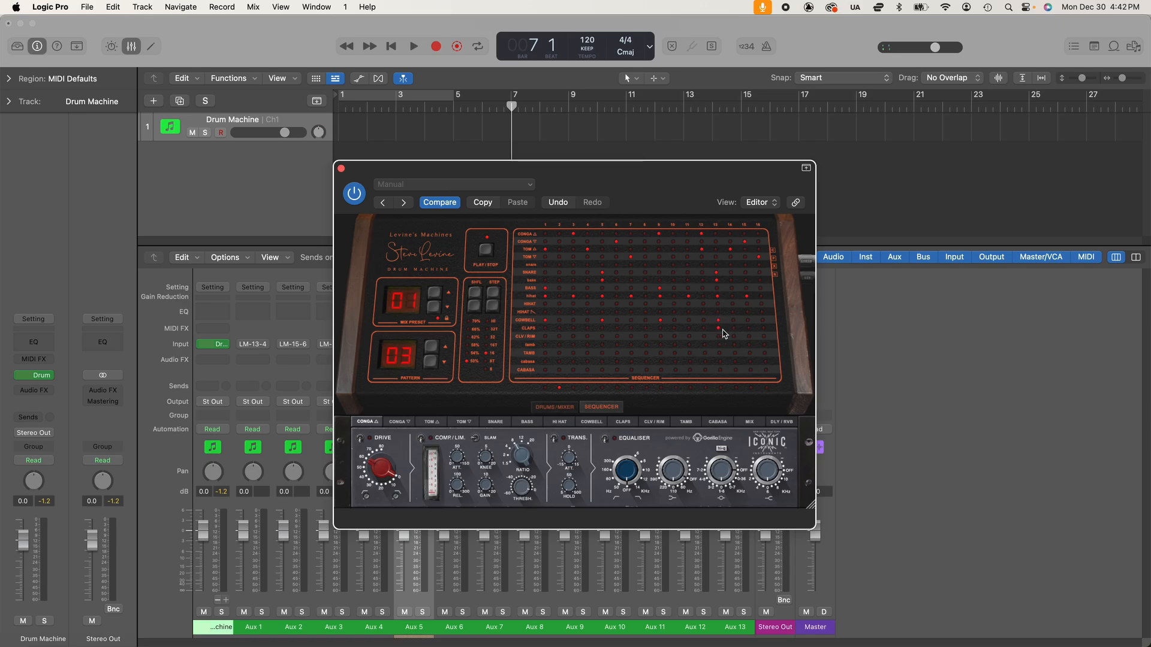
left_click(749, 328)
Start host playback on pattern 01, switch back and forth between patterns 01, 02 and 03, and stop.
left_click(437, 362)
key("space")
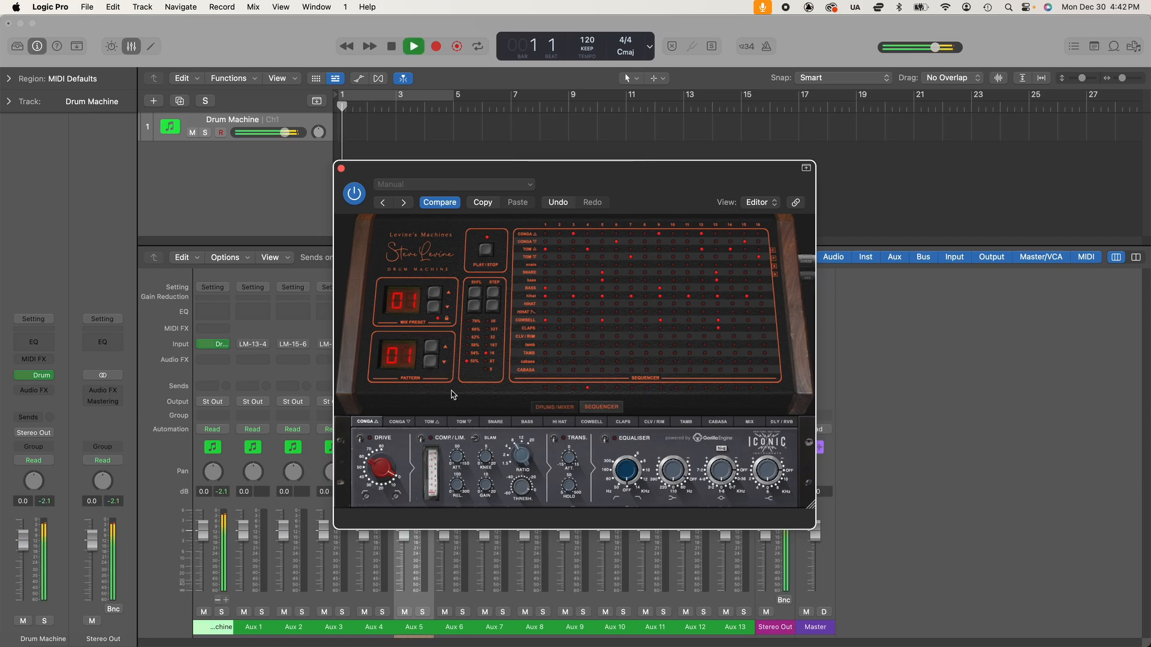
left_click(435, 349)
left_click(435, 350)
left_click(434, 360)
left_click(434, 359)
left_click(434, 359)
left_click(433, 350)
key("space")
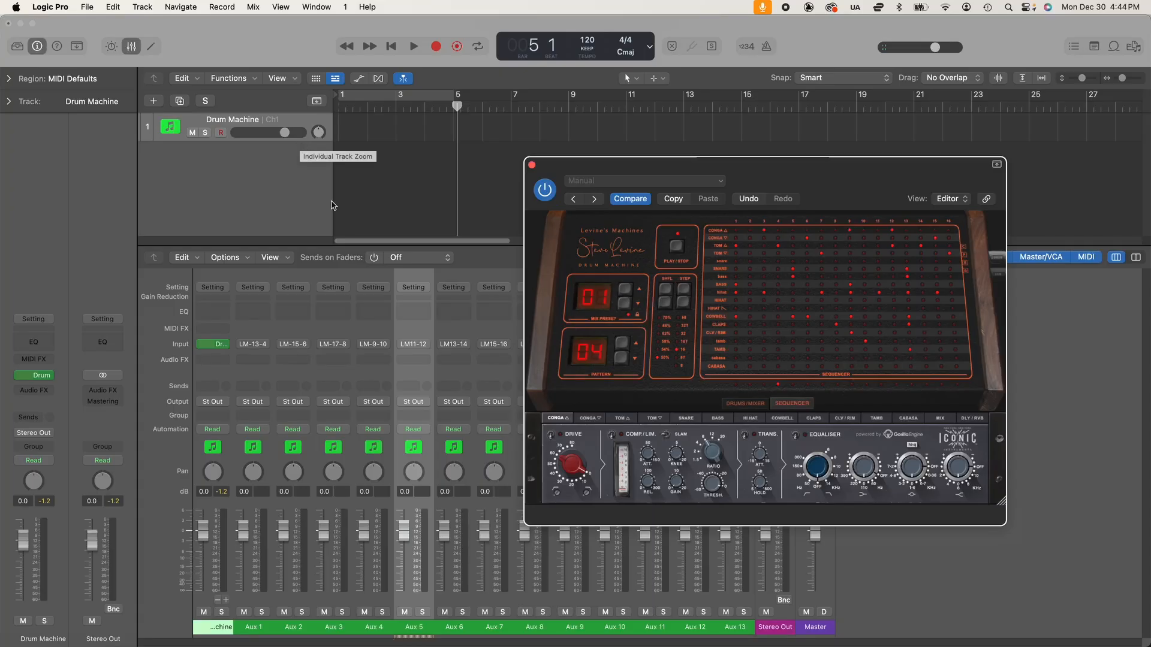
Show automation on the Drum Machine track with Cabasa Volume as the parameter, and display the plugin's drums/mixer view.
key("a")
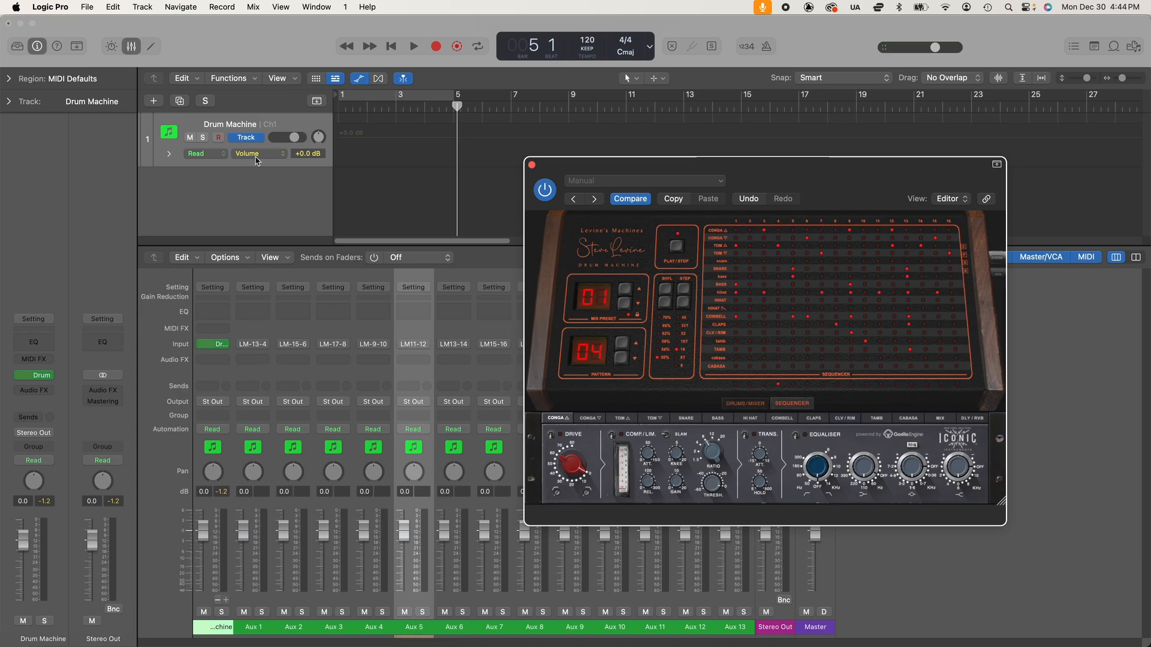
left_click(254, 155)
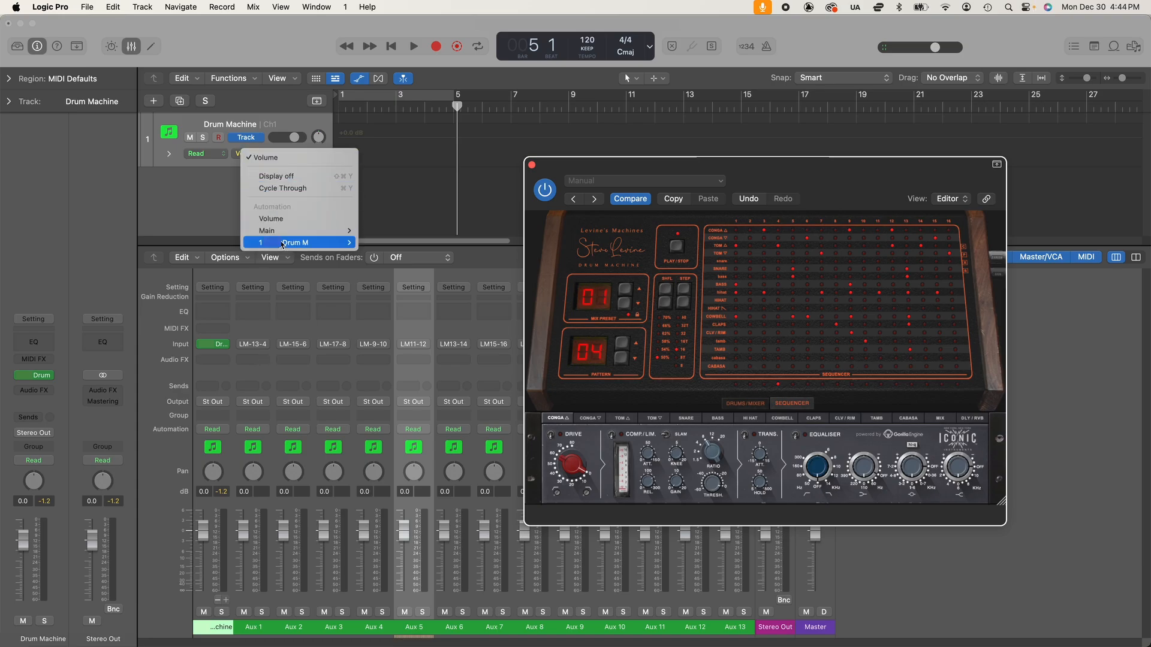
mouse_move(284, 249)
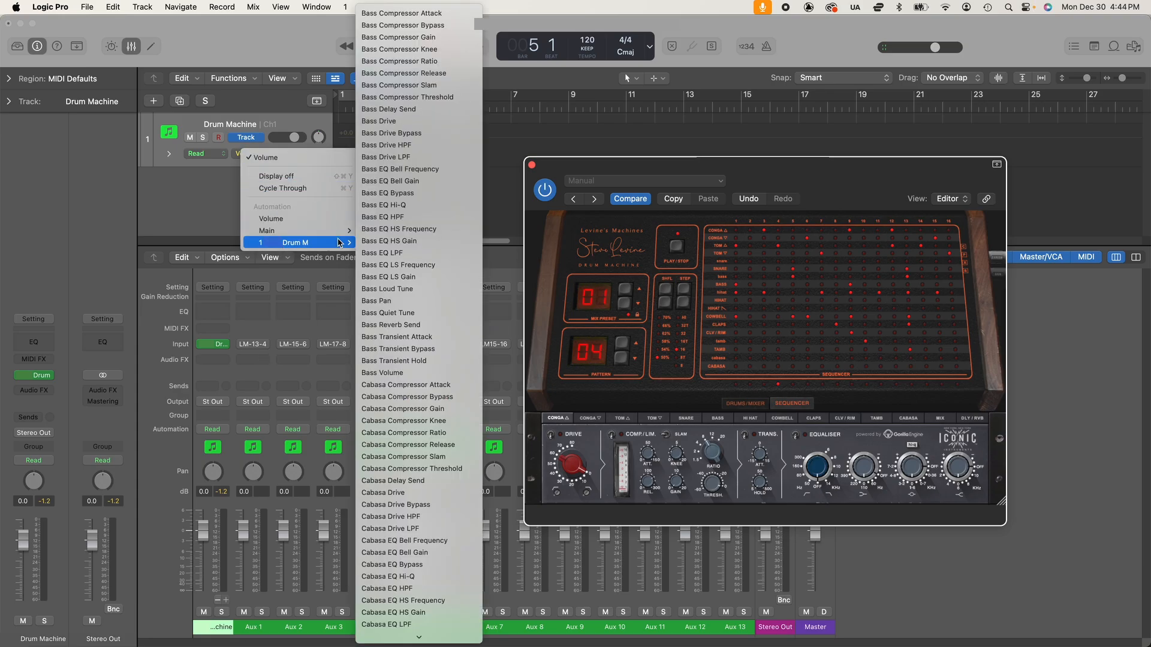
scroll(420, 540, "down", 3)
scroll(372, 30, "up", 3)
scroll(411, 613, "down", 6)
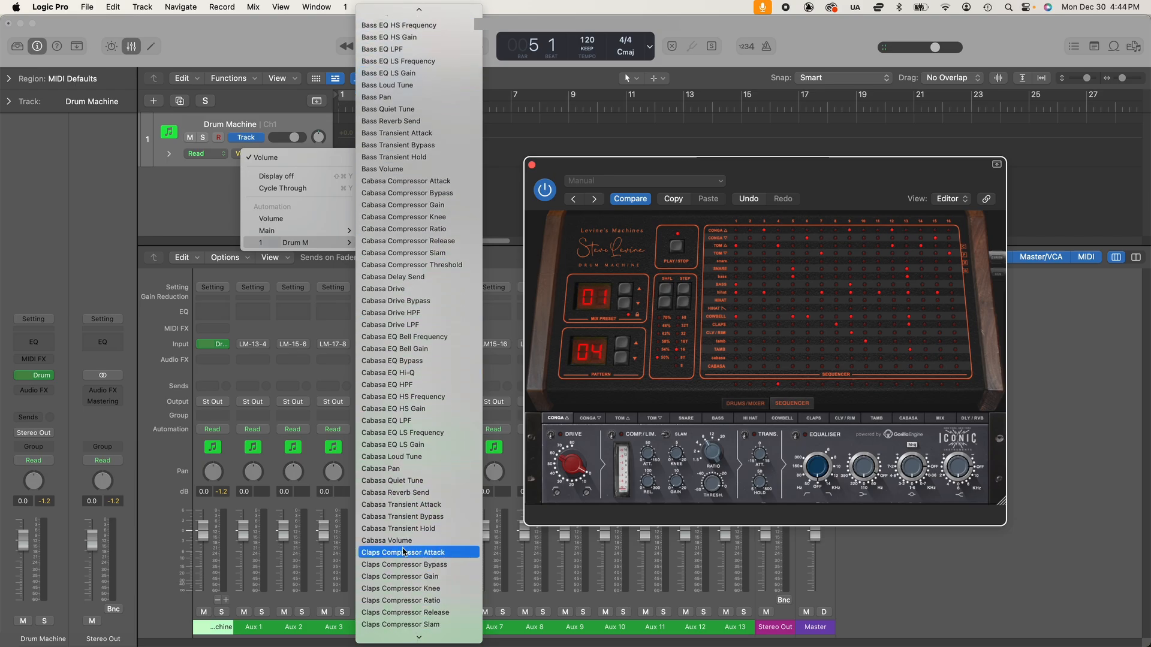
left_click(404, 540)
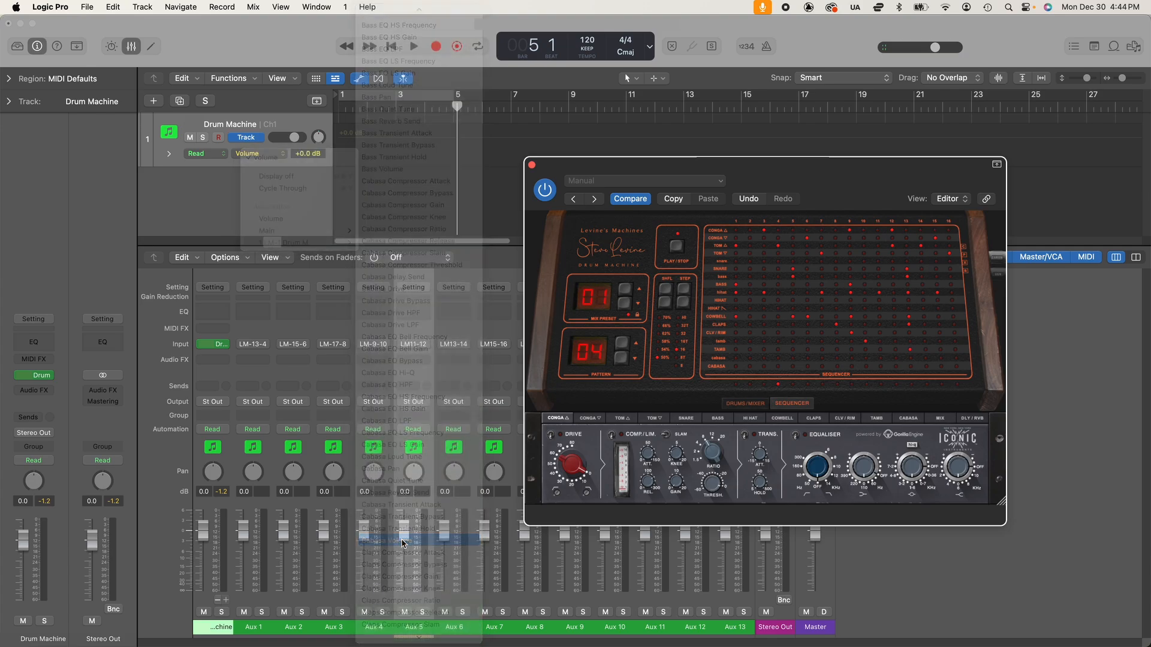
left_click(745, 403)
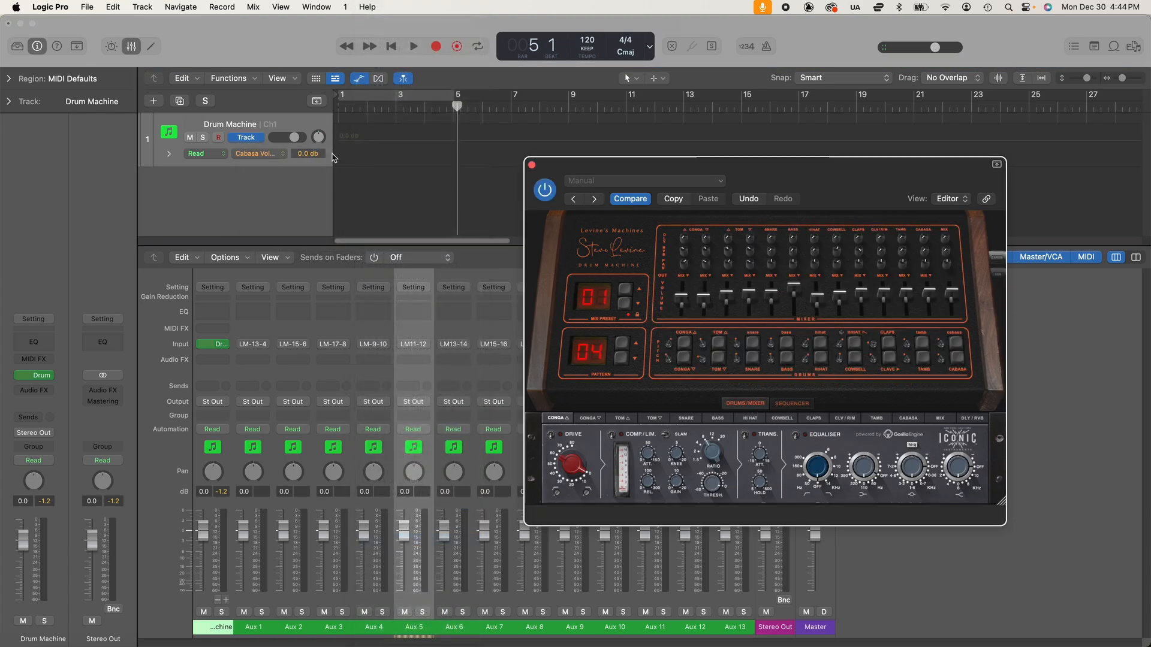
Change the track's automation parameter to the drum machine's Pattern Preset and enlarge the track's height.
left_click(273, 157)
mouse_move(324, 243)
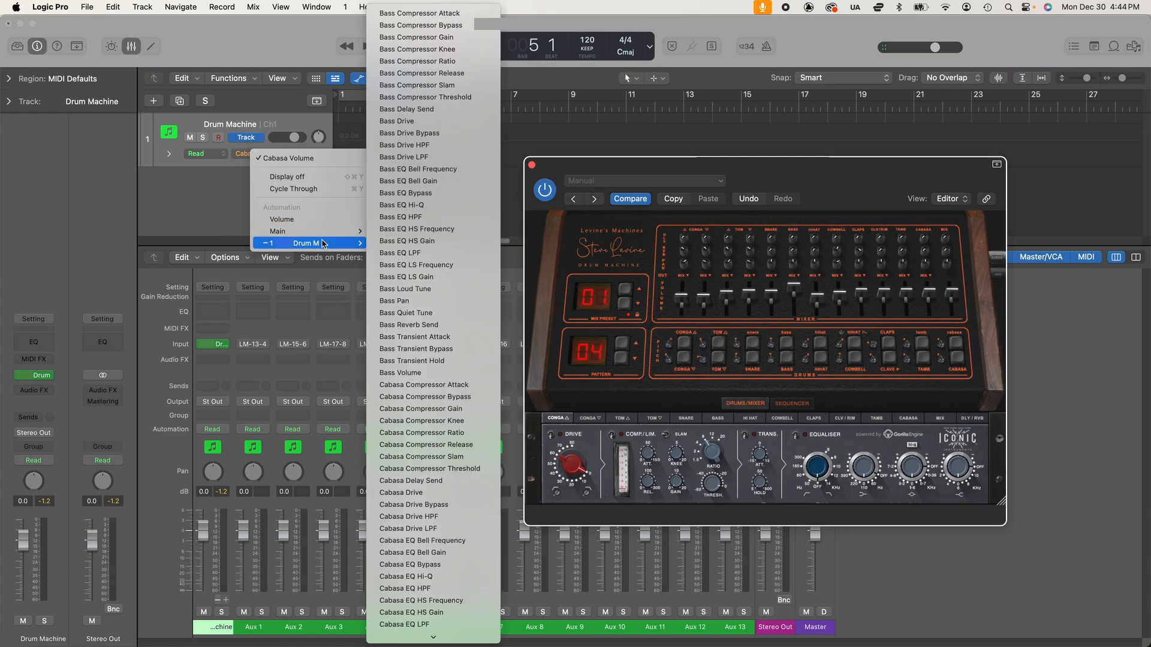
mouse_move(445, 645)
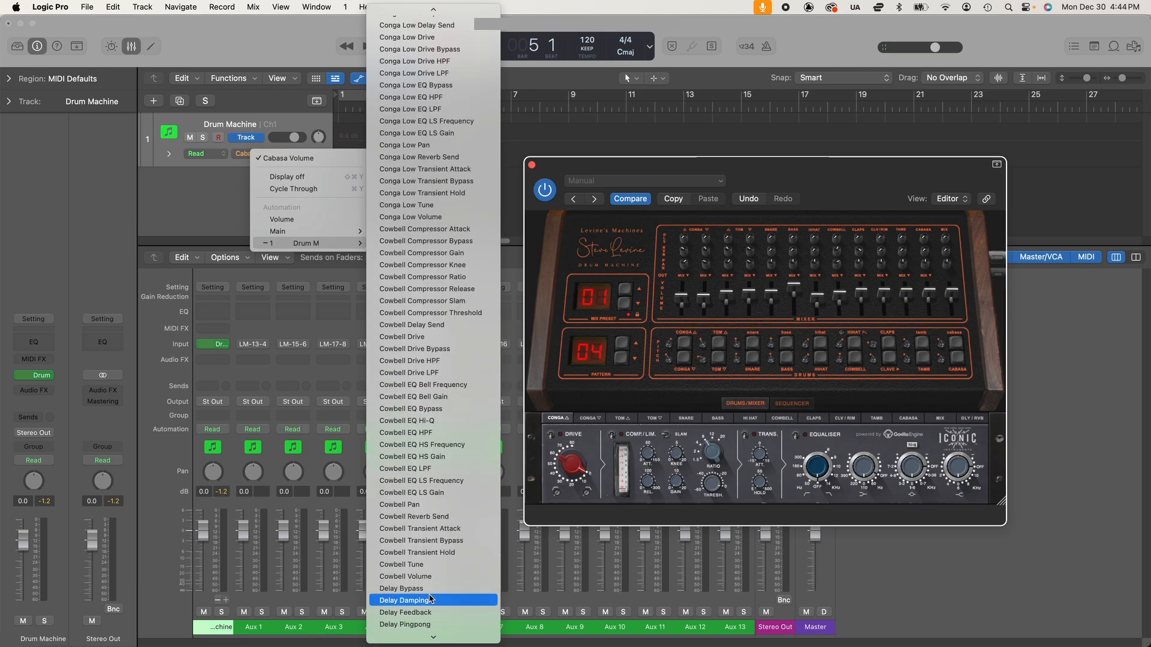
scroll(427, 592, "down", 10)
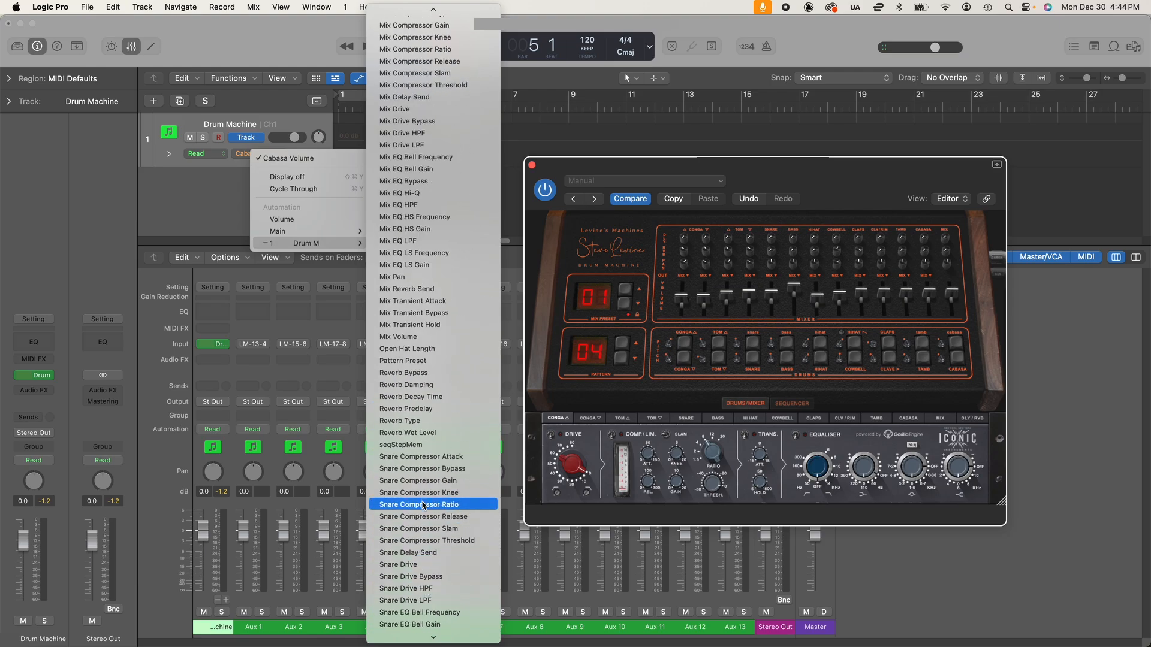
left_click(425, 362)
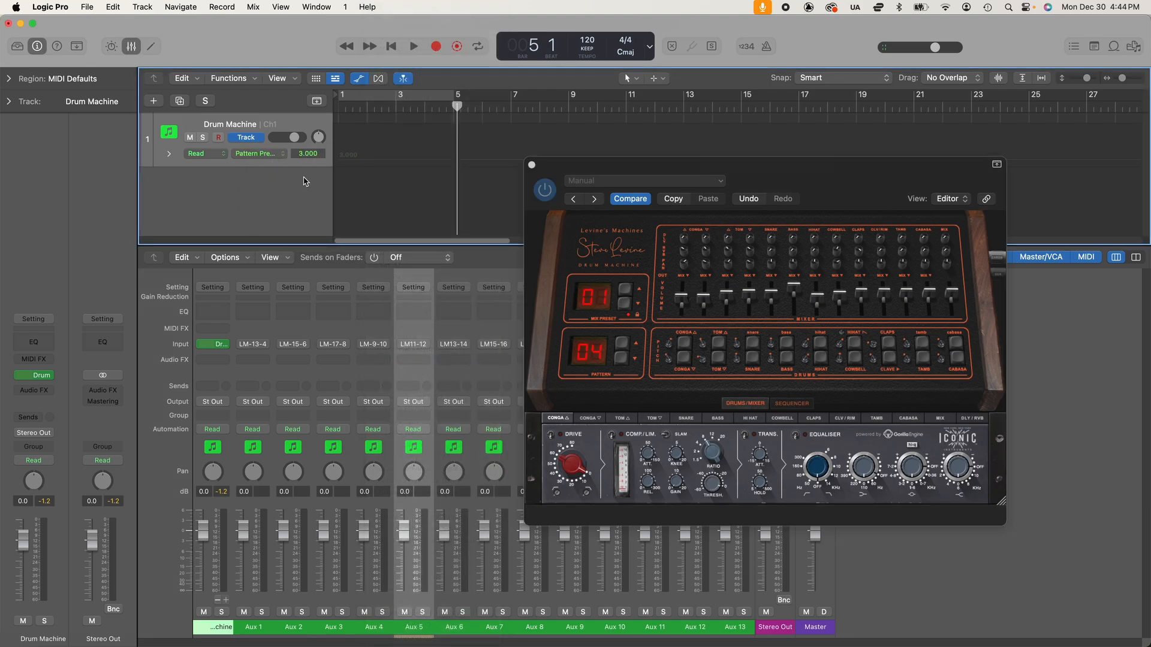
left_click_drag(294, 163, 295, 217)
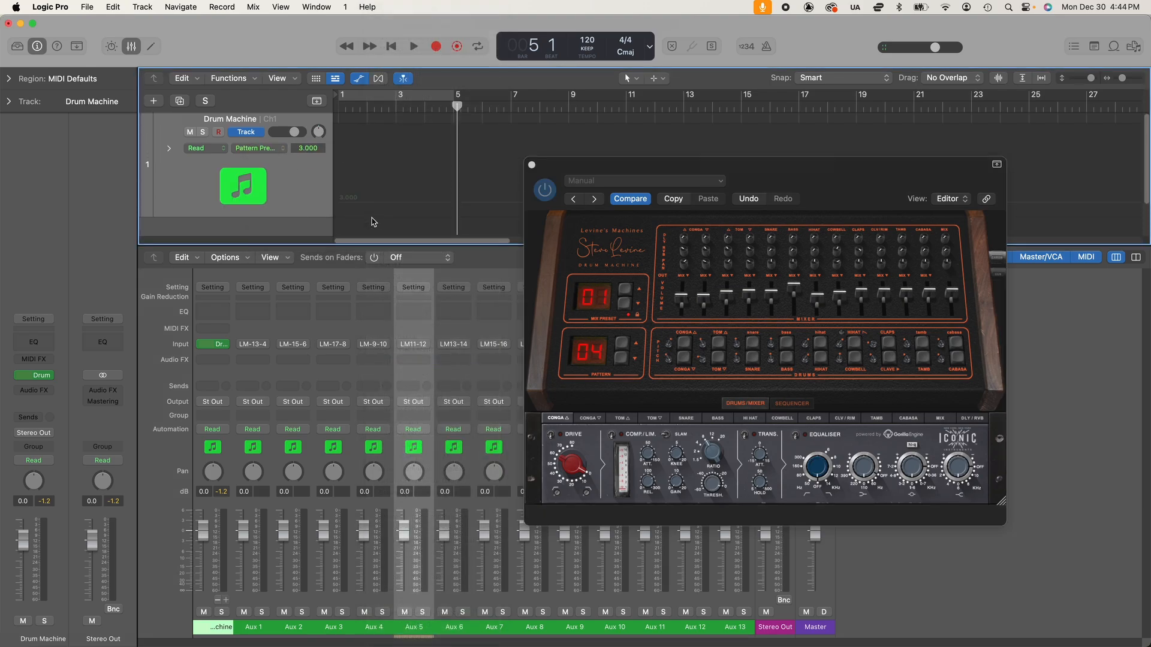
Select pattern 01 and automate Pattern Preset from 0.000 at the start to 1.210 shortly after bar 2.
left_click(620, 346)
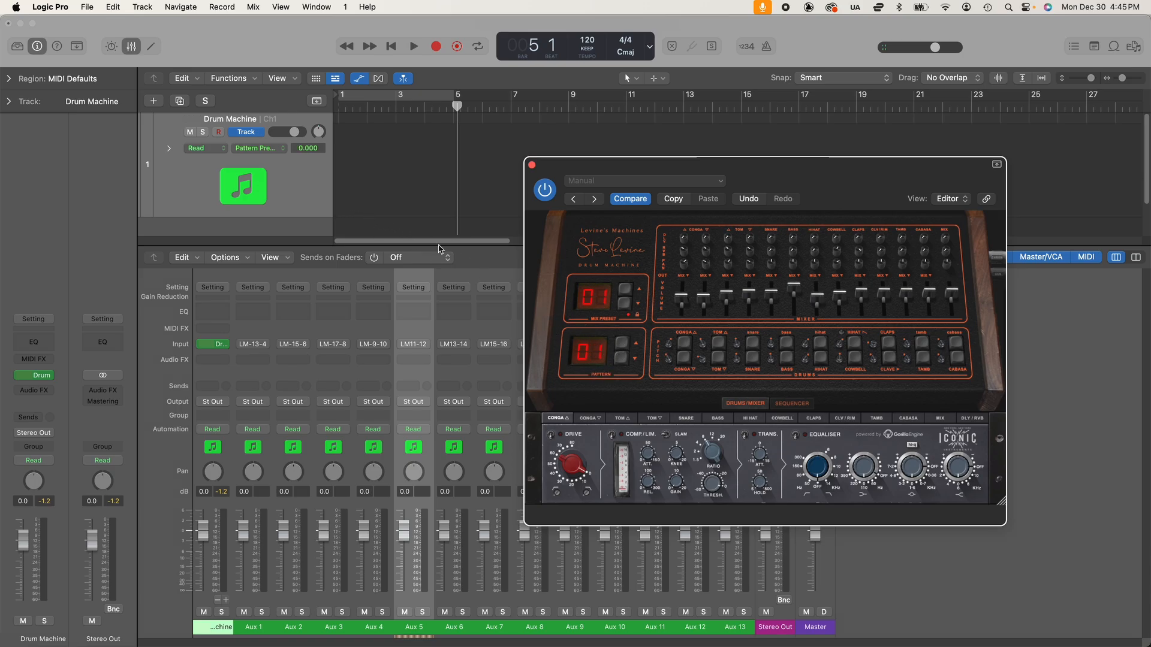
left_click(296, 197)
key("a")
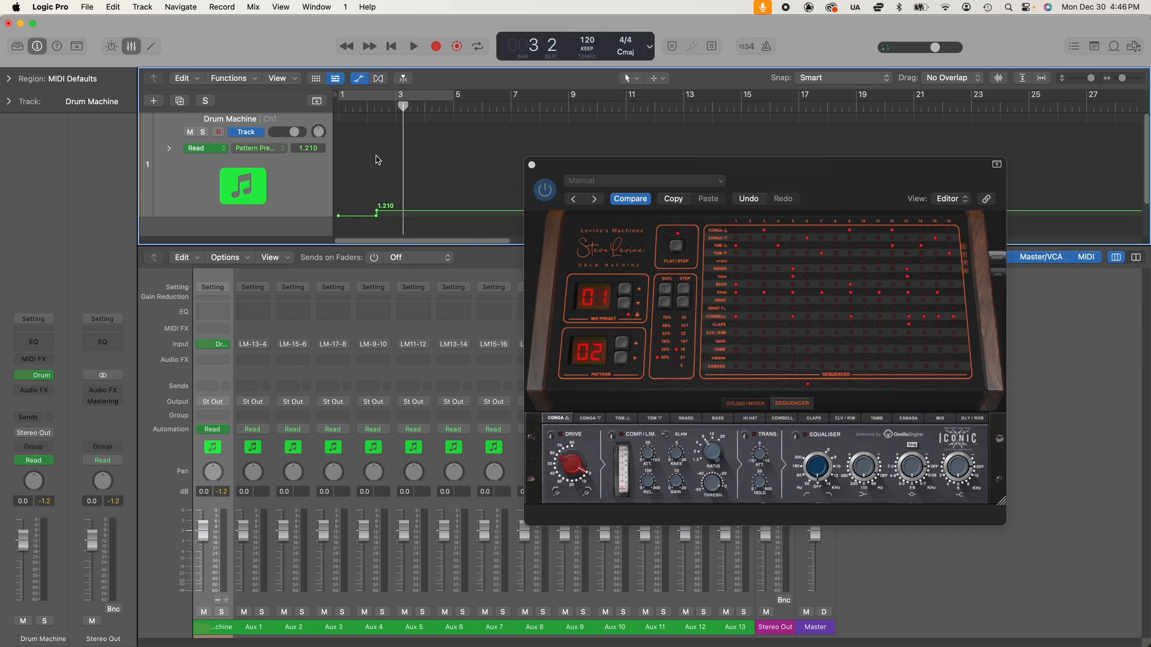
Play the track from the start through the automated switch to pattern 02, and stop.
key("Return")
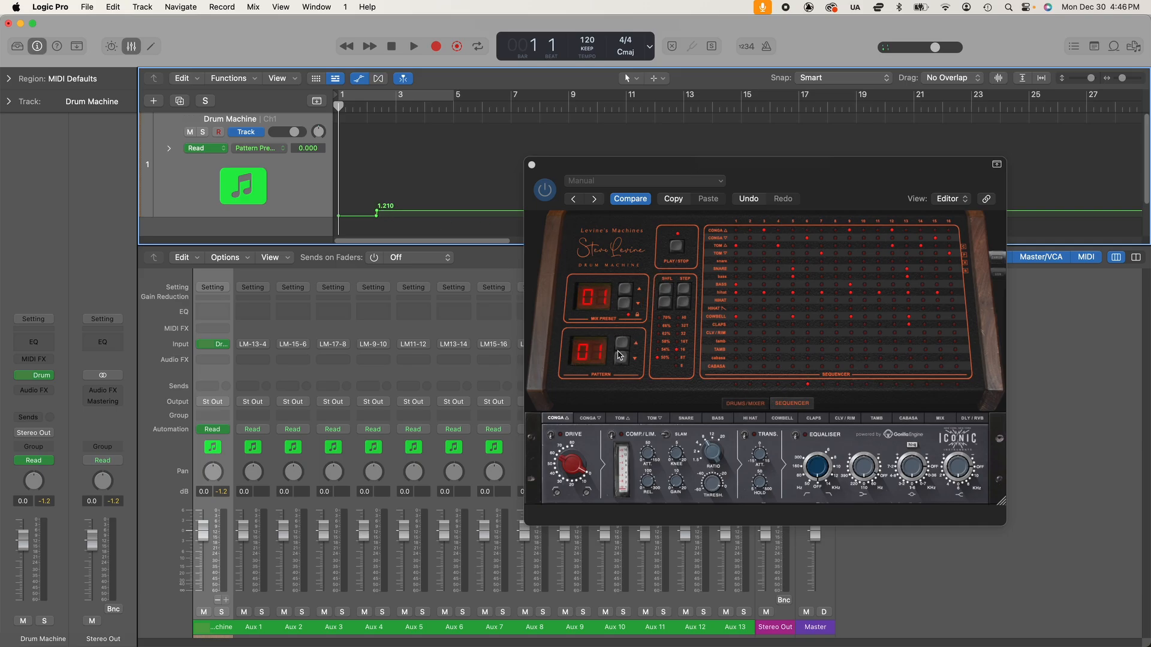
key("space")
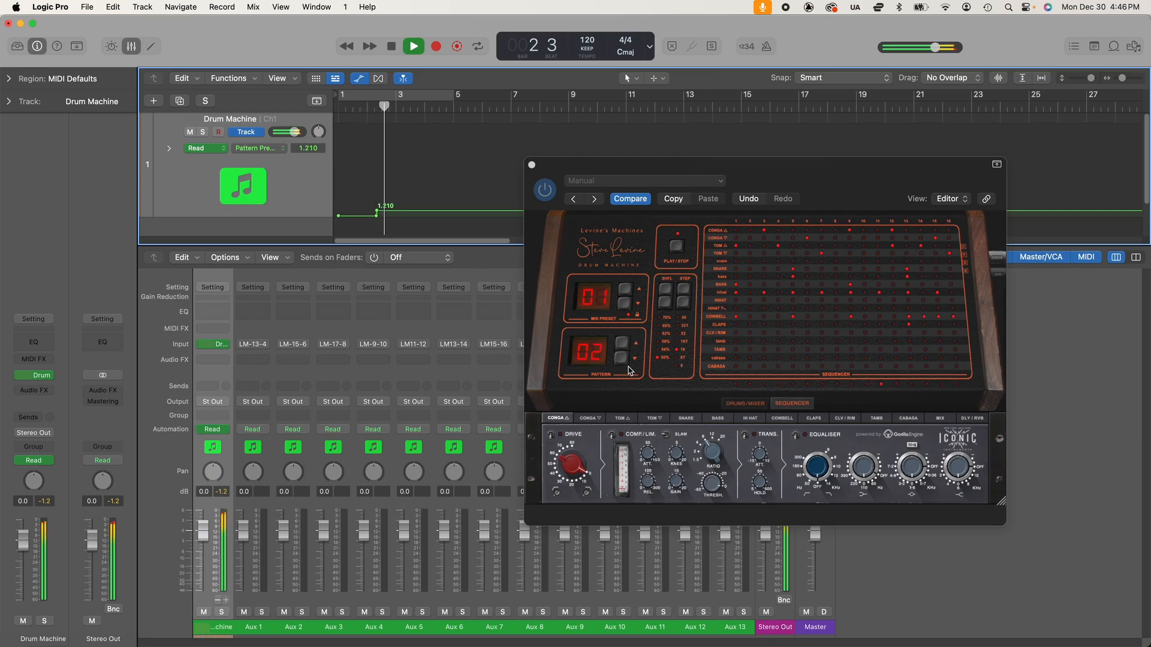
key("space")
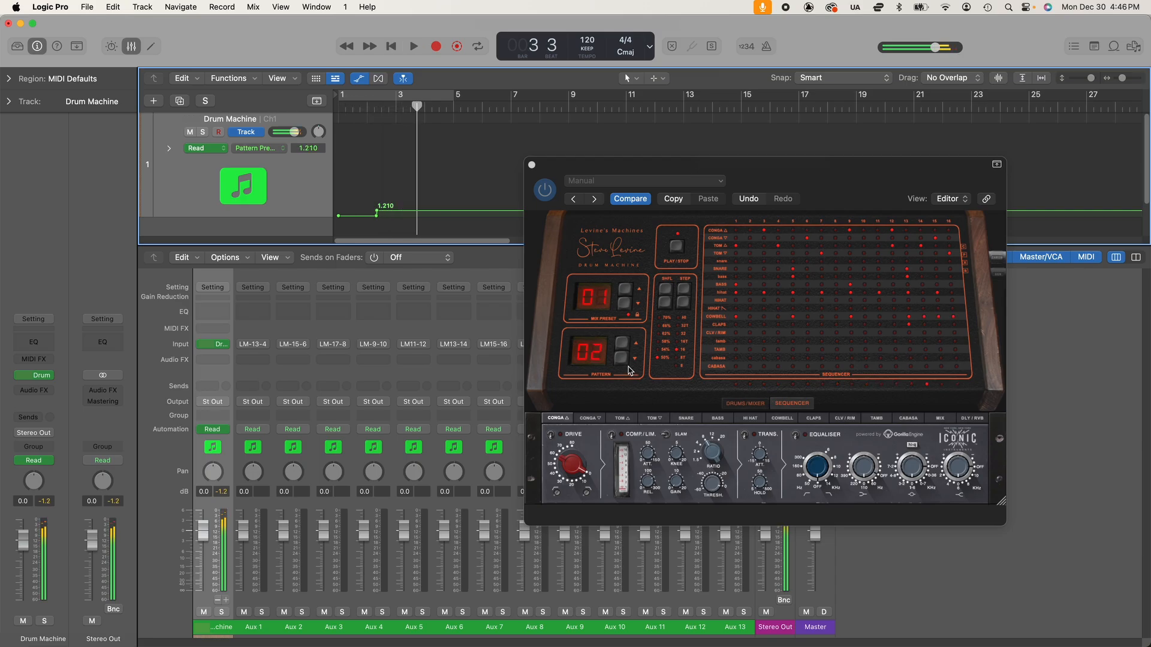
Add a Pattern Preset automation point at bar 3 and raise it to 2.299.
left_click(397, 211)
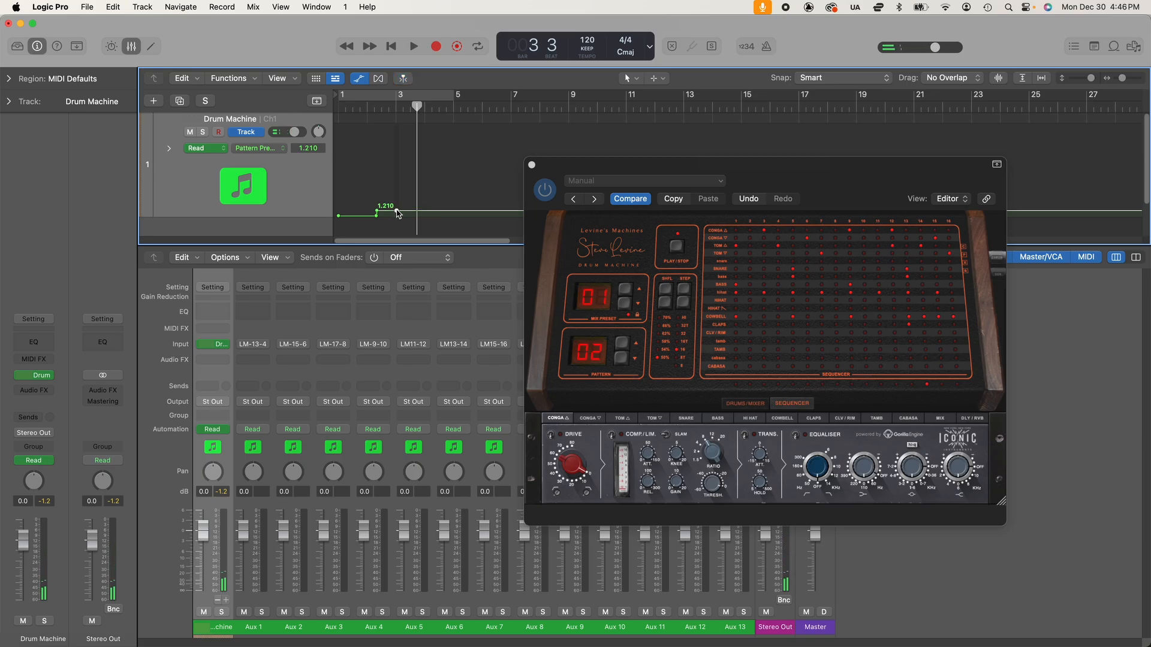
left_click(402, 215)
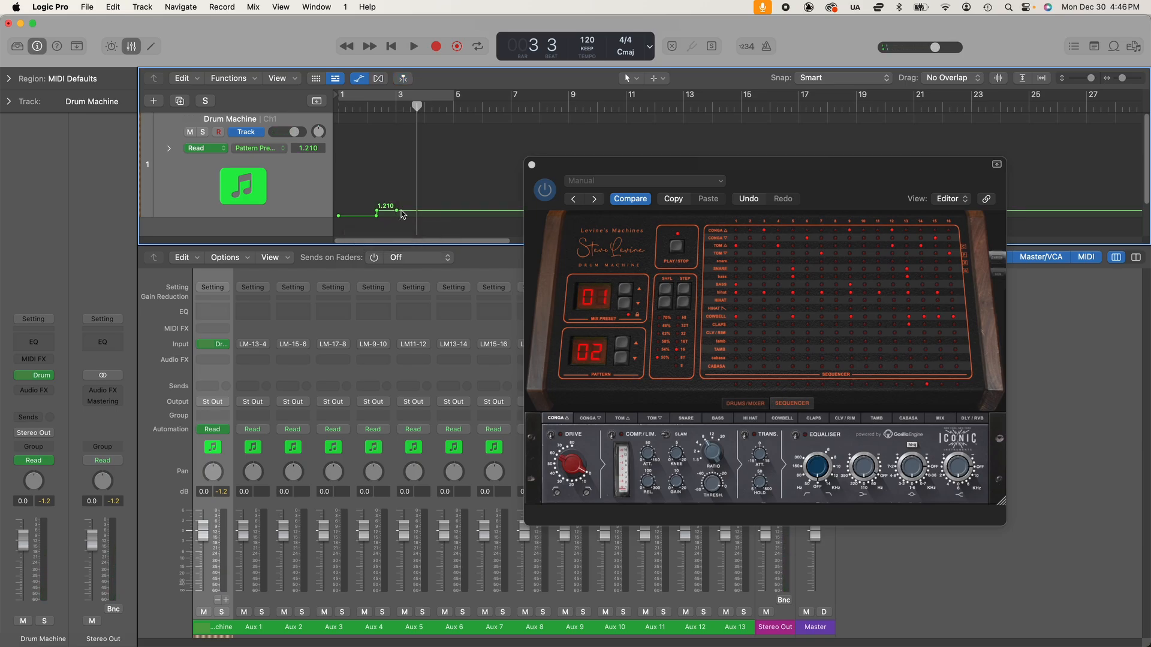
left_click(402, 211)
left_click_drag(401, 211, 401, 204)
left_click_drag(390, 205, 397, 205)
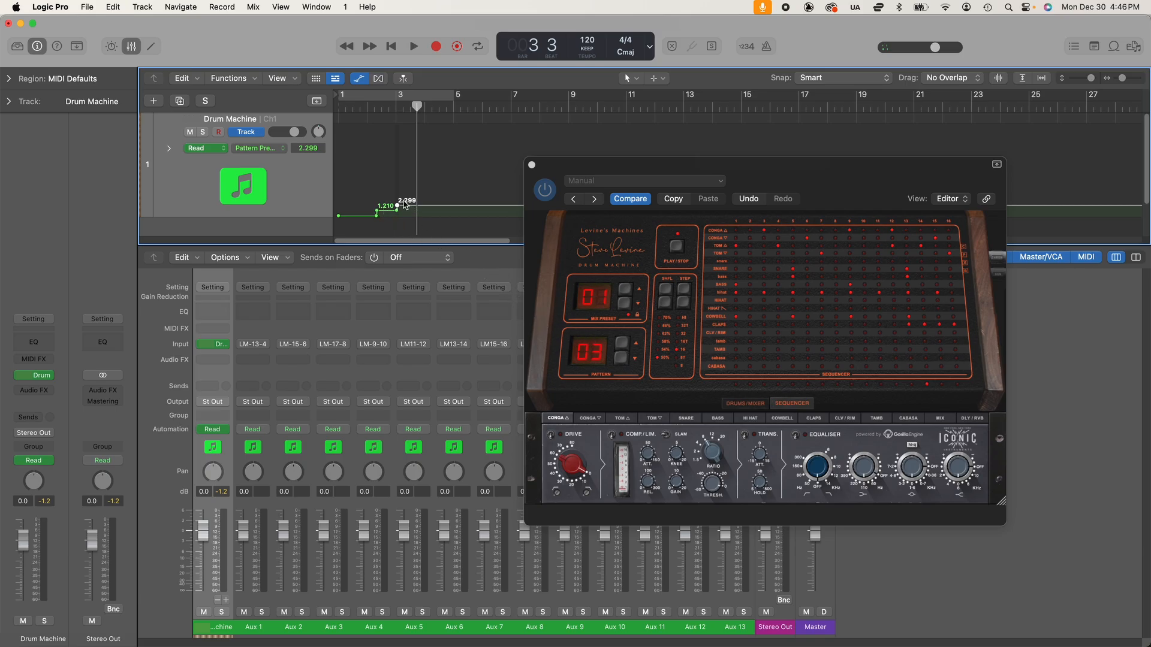
Return to the start, play through the automated changes to patterns 02 and 03, and stop.
left_click(621, 346)
key("Return")
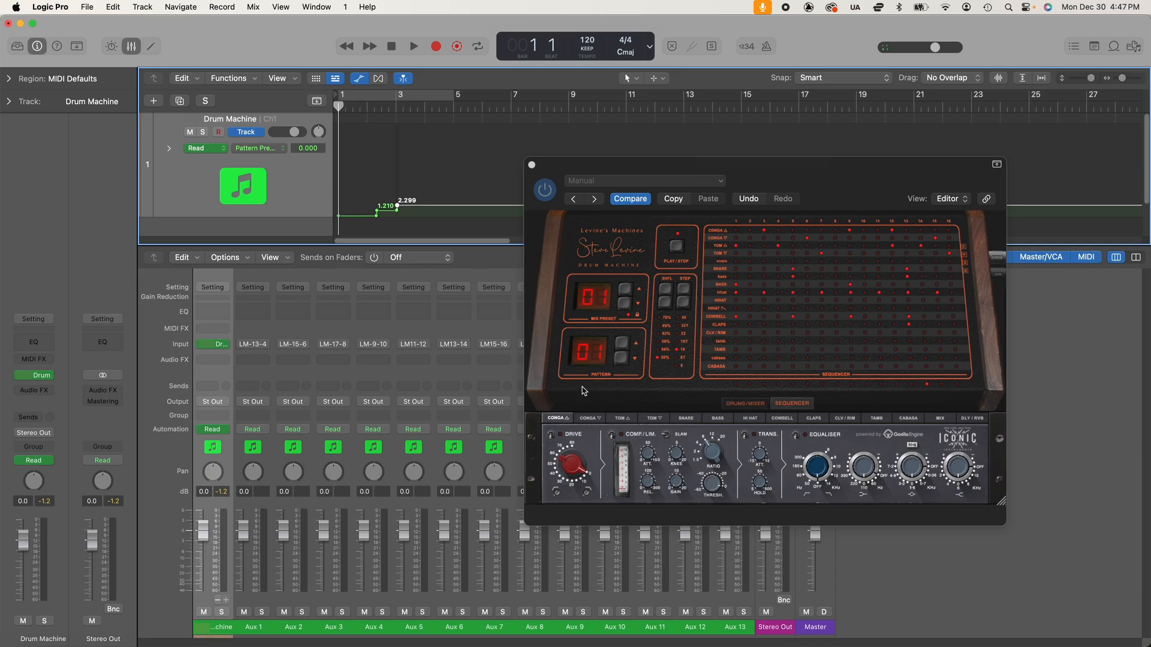
key("space")
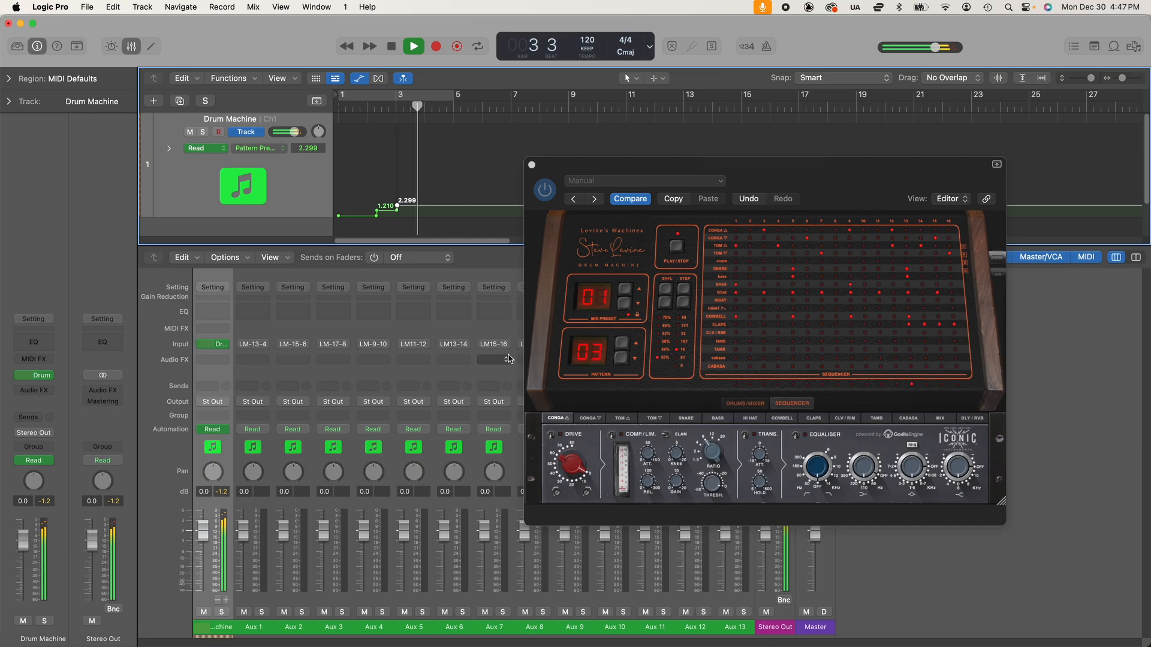
key("space")
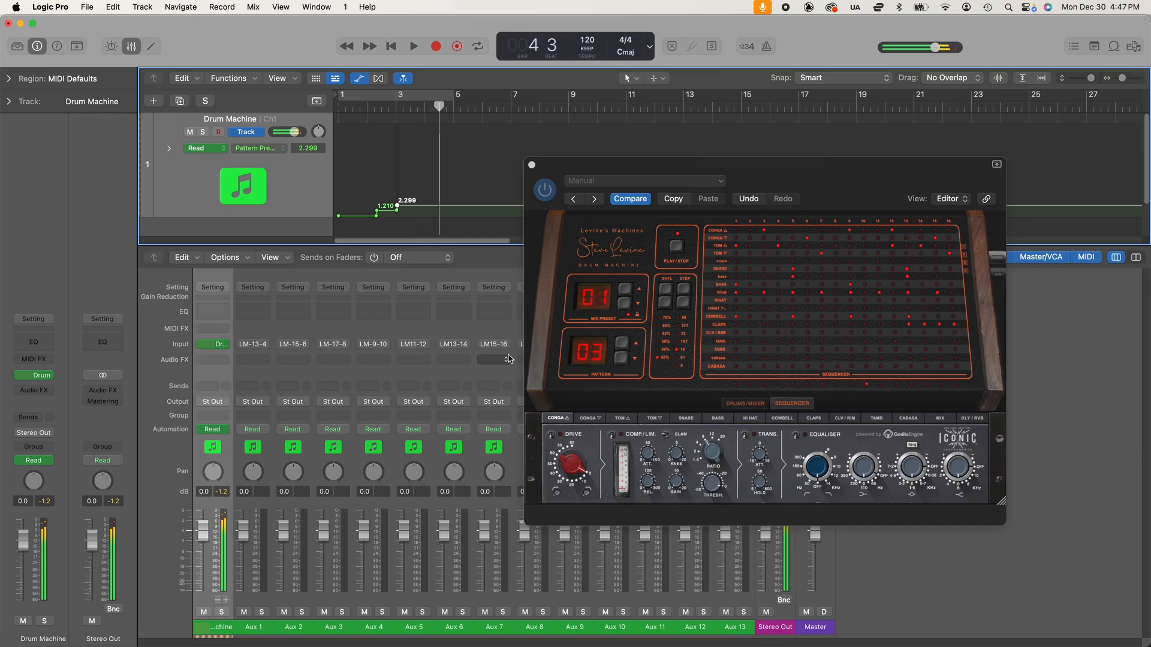